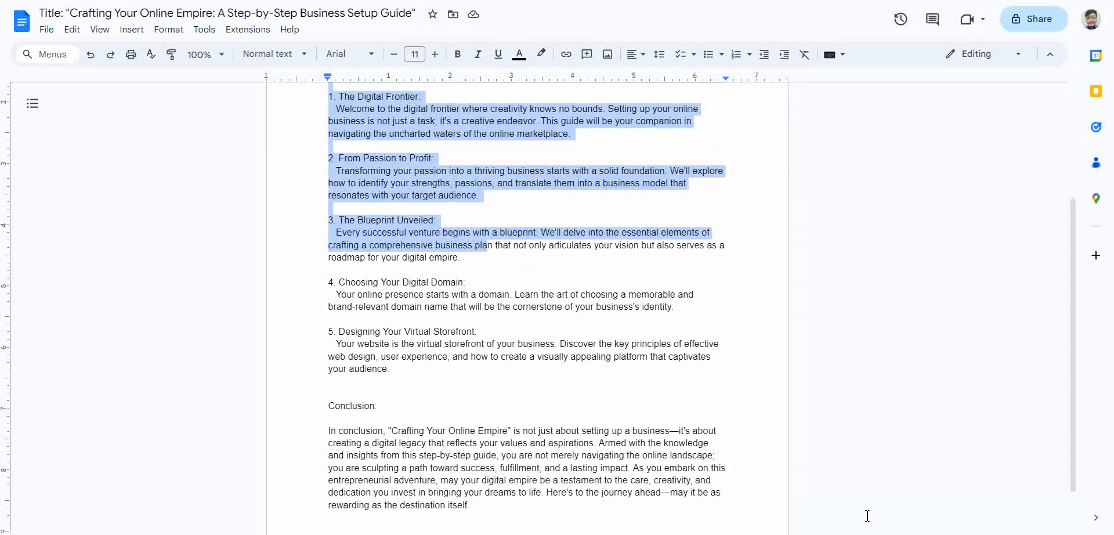
# Look through the whole document, examining the "Introduction:" line and the numbered section headings.
pyautogui.moveTo(488, 245); pyautogui.dragTo(469, 506)
pyautogui.scroll(2, 911, 325)
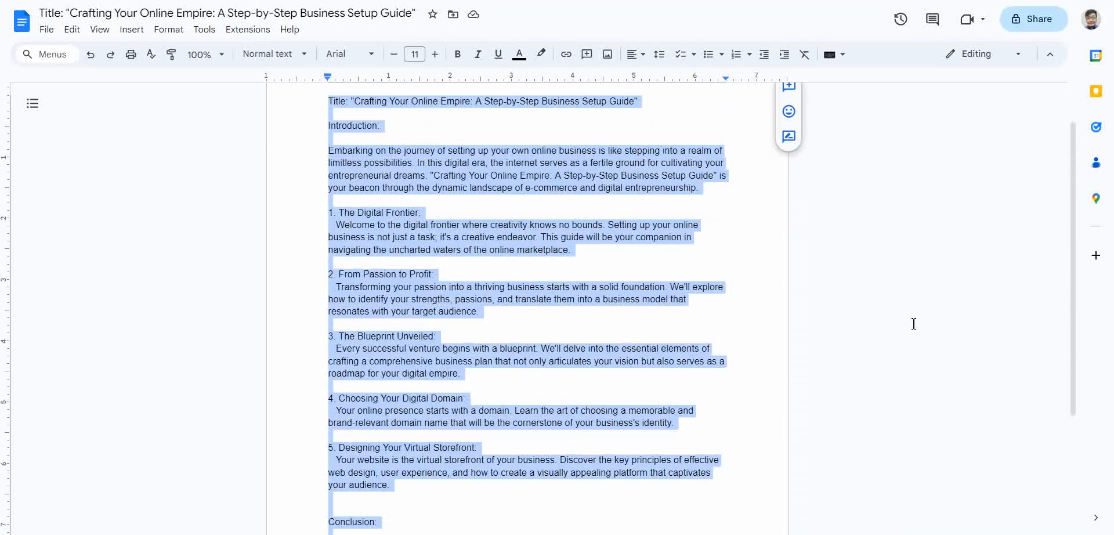
pyautogui.click(909, 231)
pyautogui.scroll(1, 970, 219)
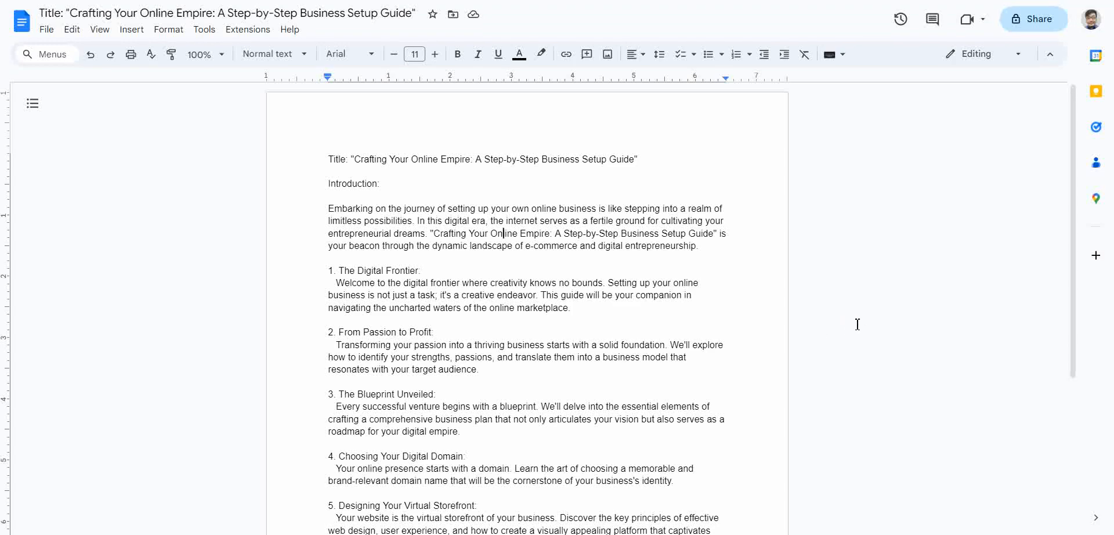
pyautogui.scroll(-4, 850, 316)
pyautogui.scroll(4, 852, 334)
pyautogui.click(381, 184)
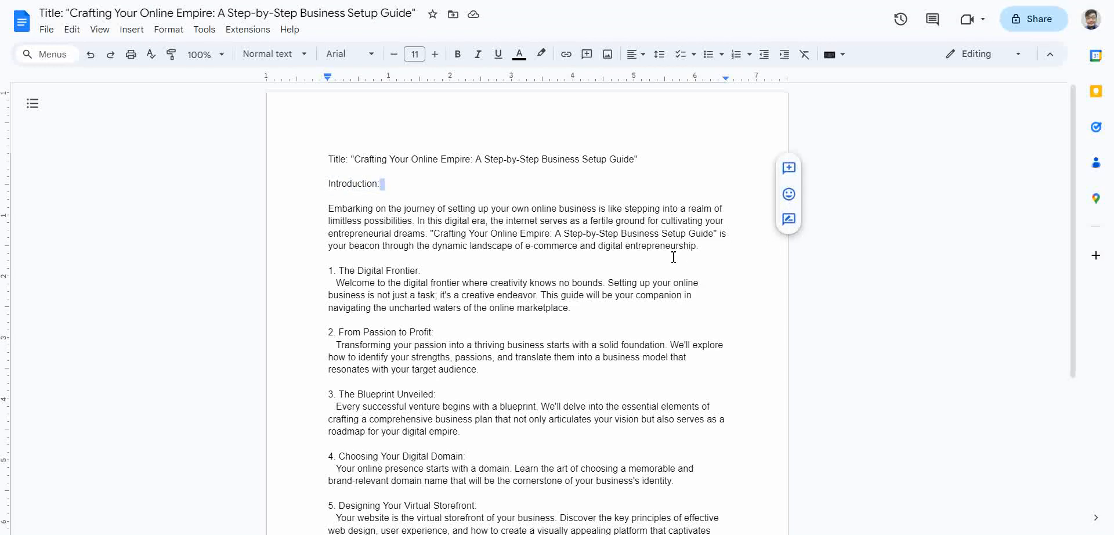
pyautogui.moveTo(381, 184); pyautogui.dragTo(328, 183)
pyautogui.moveTo(422, 271); pyautogui.dragTo(328, 271)
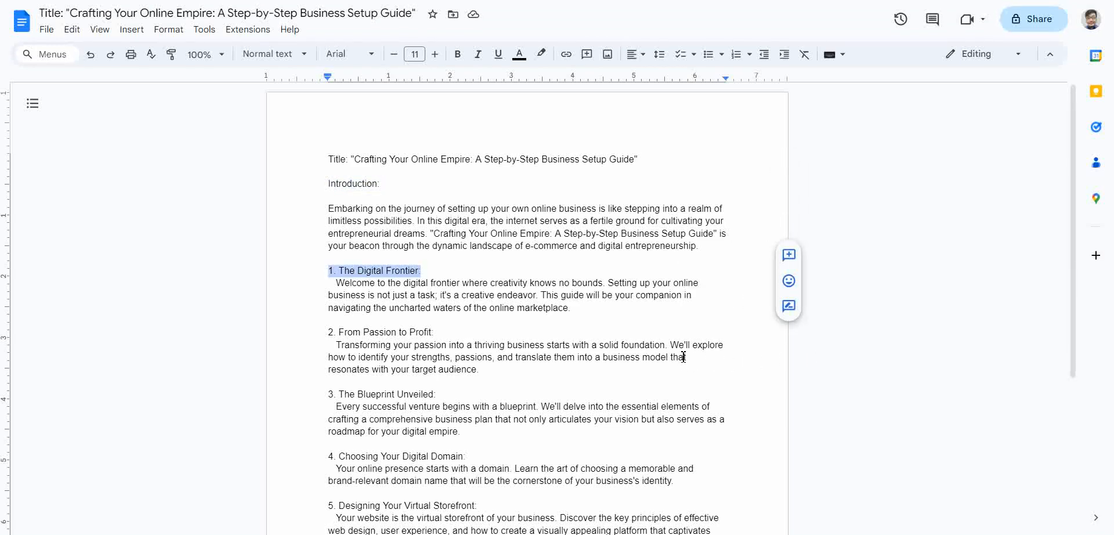
pyautogui.moveTo(434, 333); pyautogui.dragTo(328, 332)
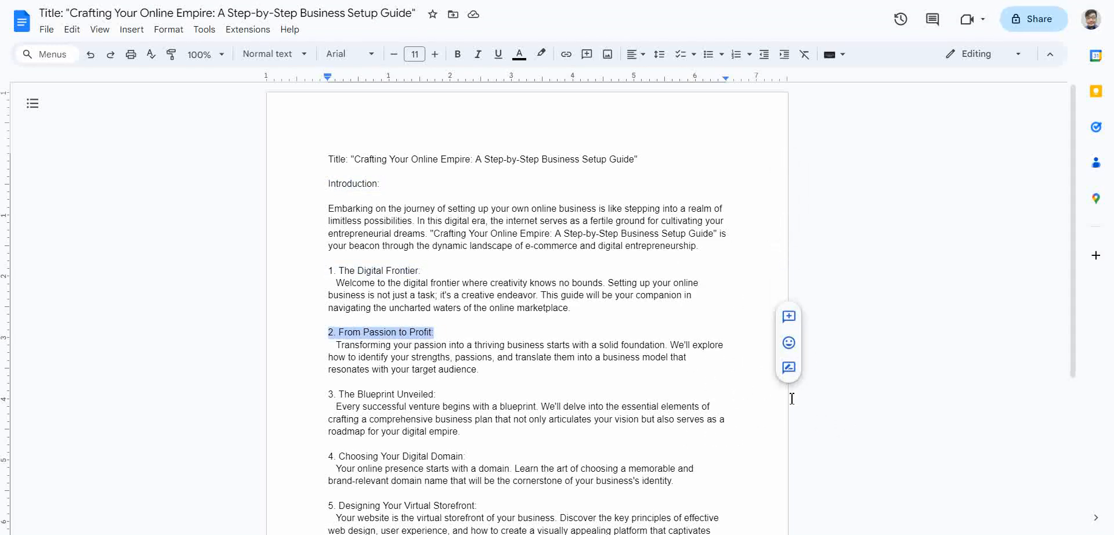
pyautogui.moveTo(436, 394); pyautogui.dragTo(328, 395)
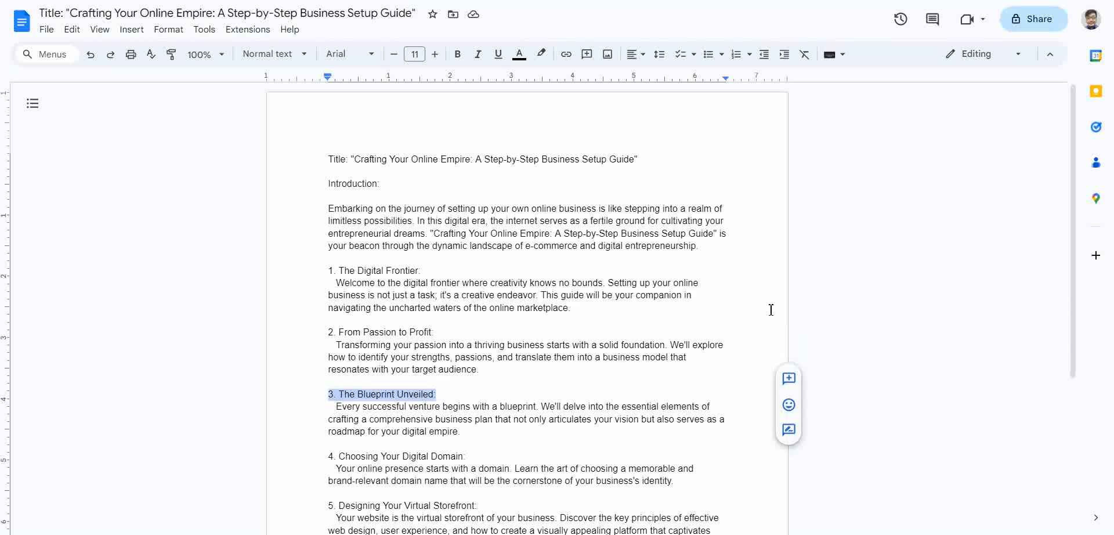
# Apply the Heading 1 style to the "Introduction:" line.
pyautogui.moveTo(380, 184); pyautogui.dragTo(328, 184)
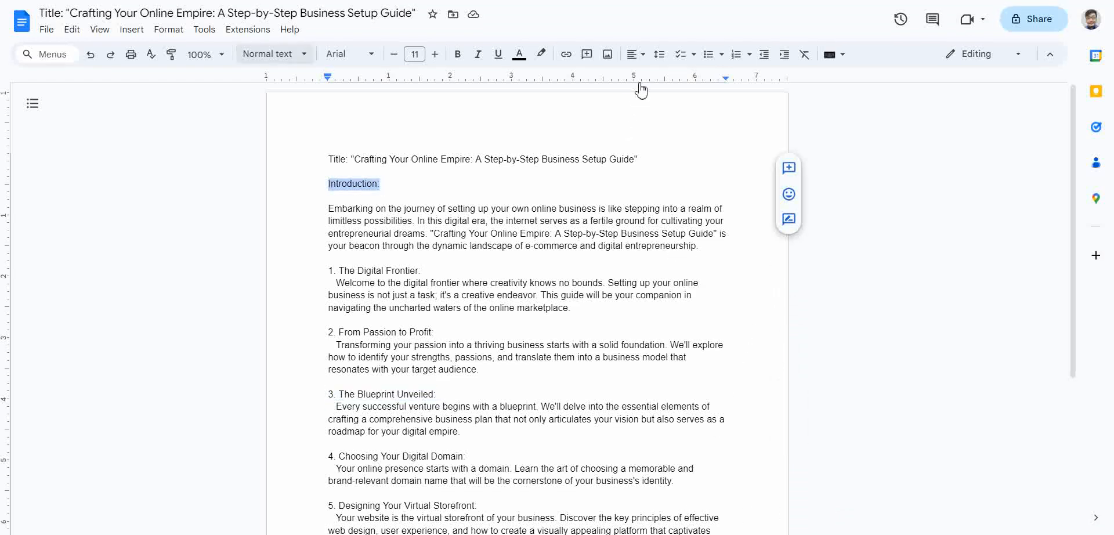
pyautogui.click(273, 54)
pyautogui.moveTo(305, 225)
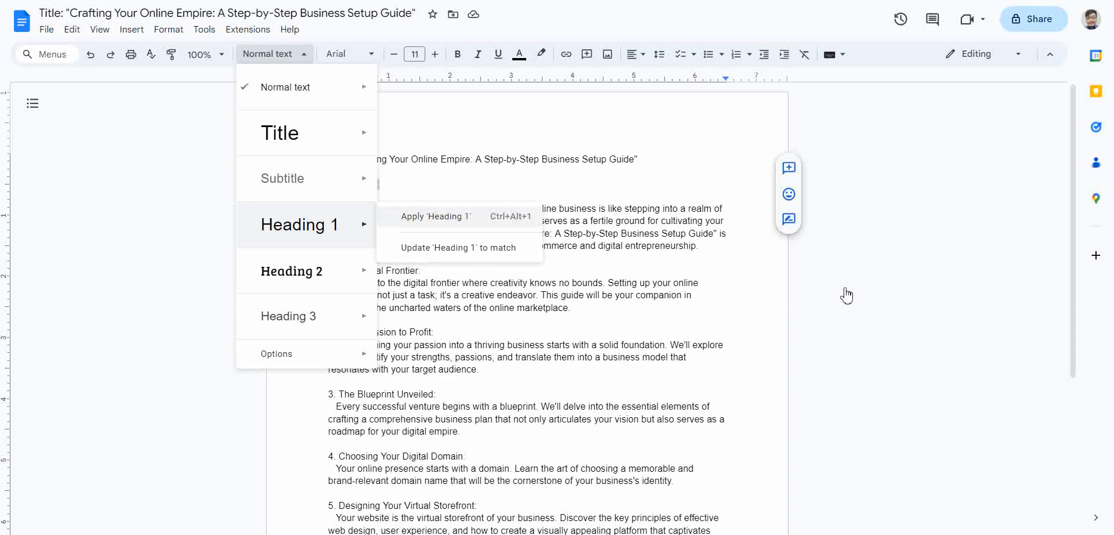
pyautogui.click(435, 216)
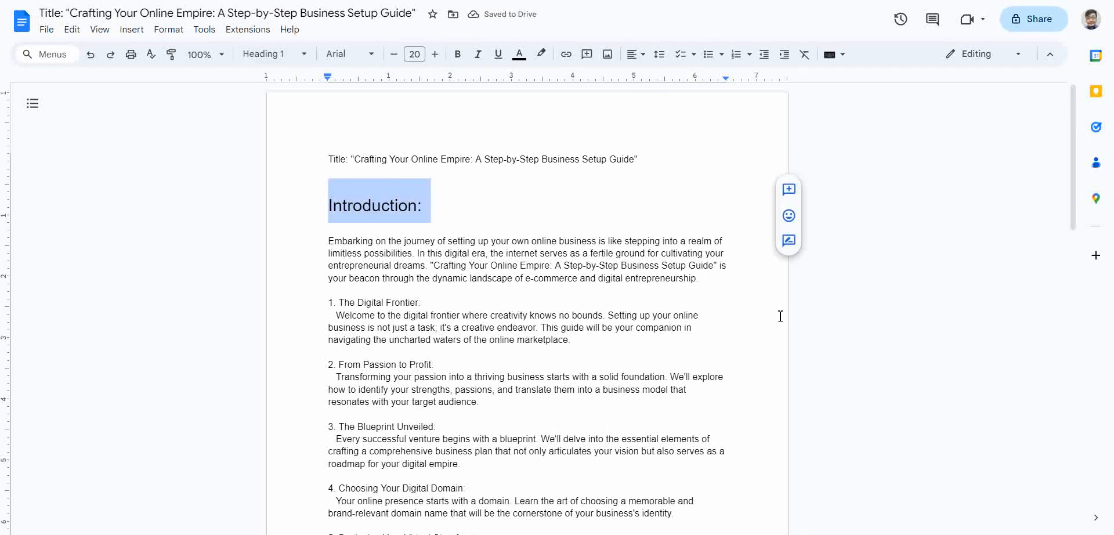
# Apply the Heading 2 style to the "1. The Digital Frontier:" line.
pyautogui.click(778, 400)
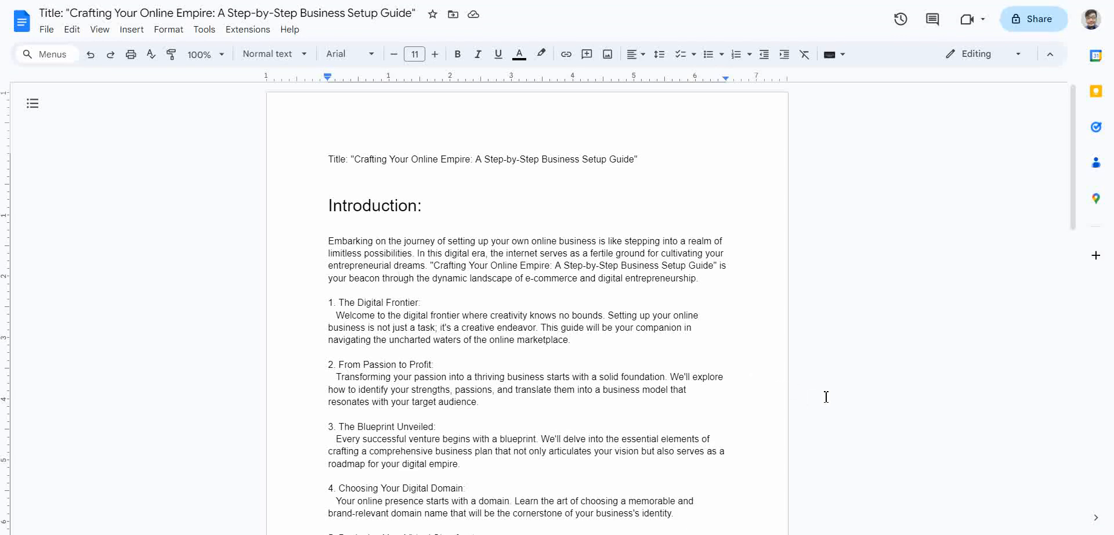
pyautogui.hotkey('ctrl', 'shift', 'Left')
pyautogui.hotkey('ctrl', 'shift', 'Left')
pyautogui.hotkey('ctrl', 'shift', 'Left')
pyautogui.hotkey('ctrl', 'shift', 'Left')
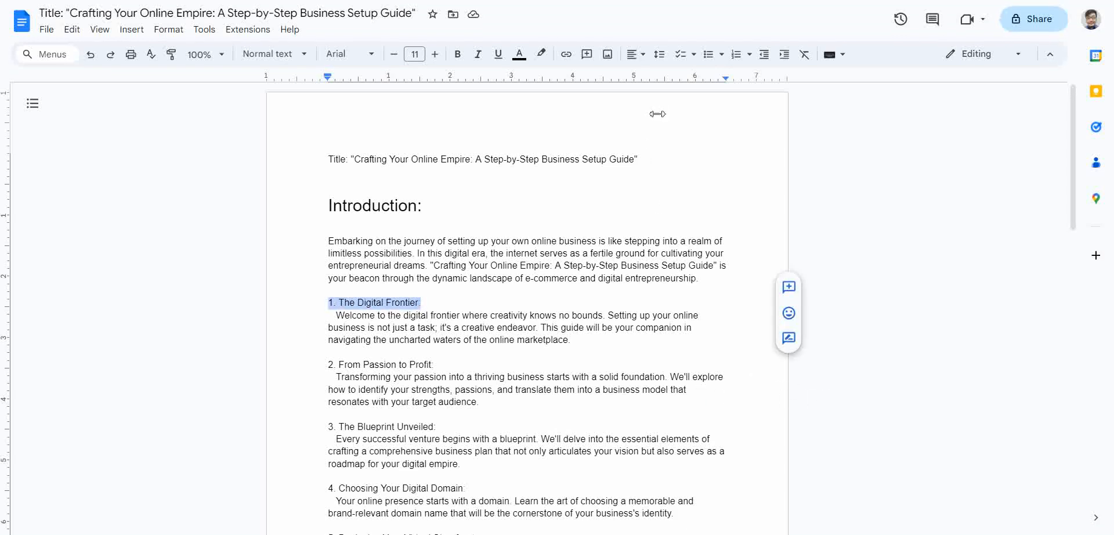
pyautogui.click(275, 54)
pyautogui.moveTo(305, 271)
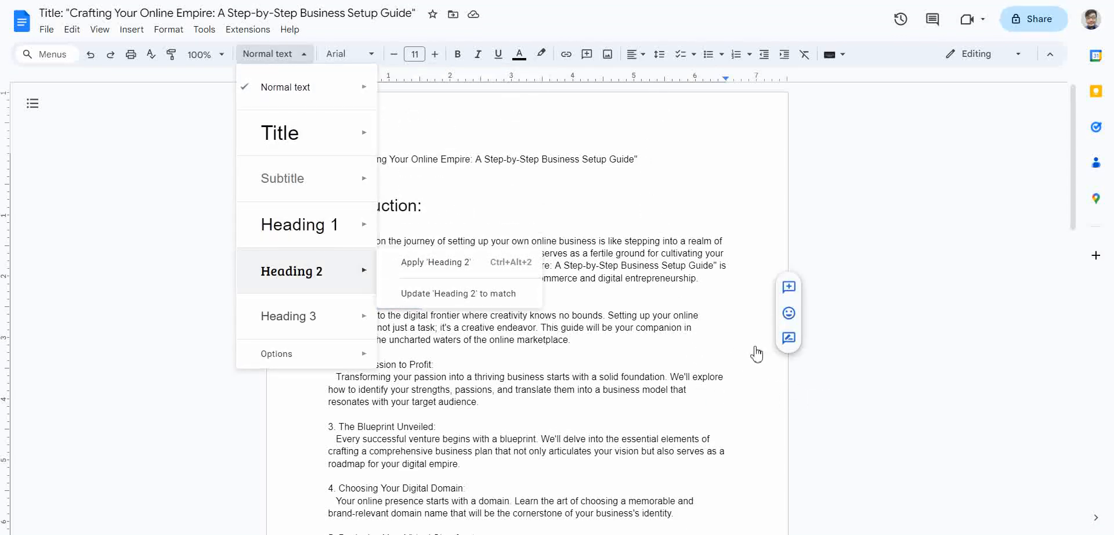
pyautogui.click(438, 262)
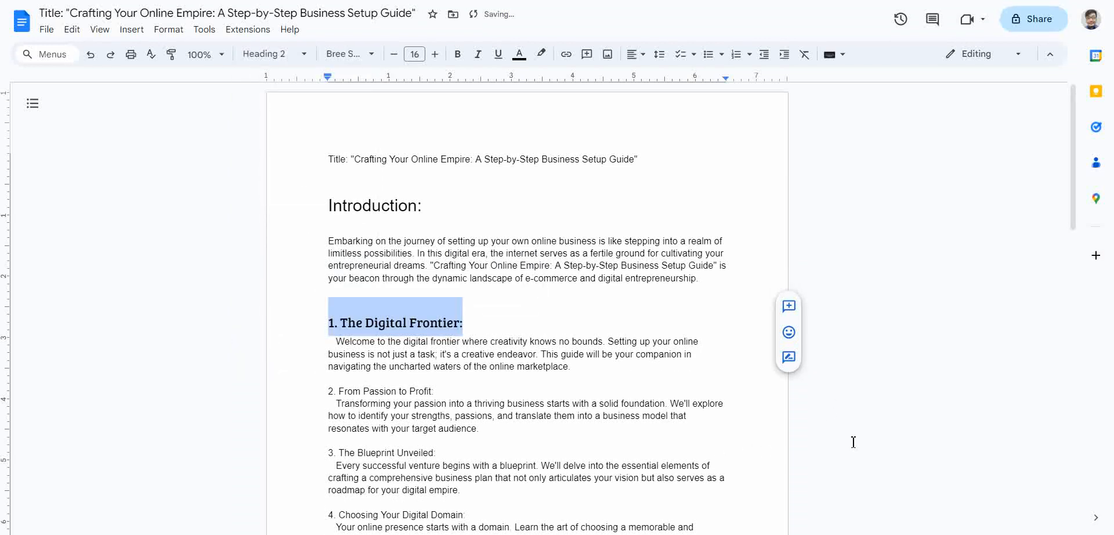
pyautogui.scroll(-3, 806, 411)
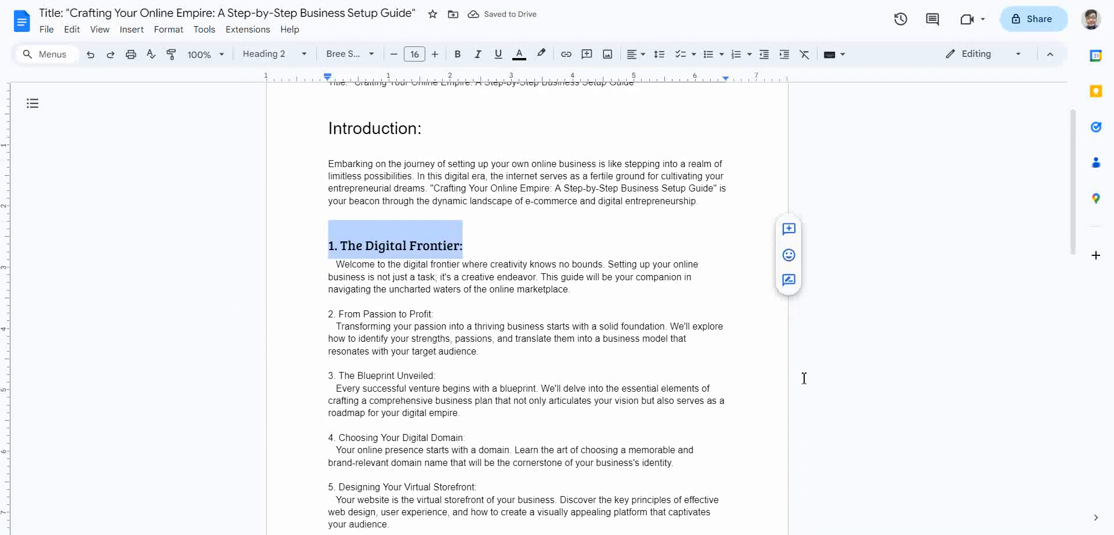
pyautogui.moveTo(434, 217); pyautogui.dragTo(328, 217)
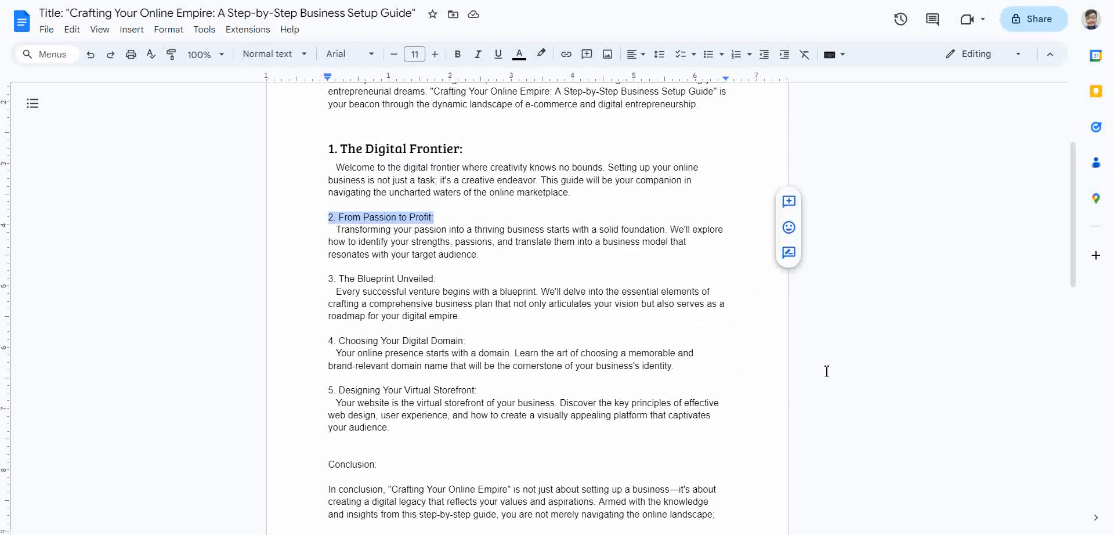
pyautogui.click(852, 364)
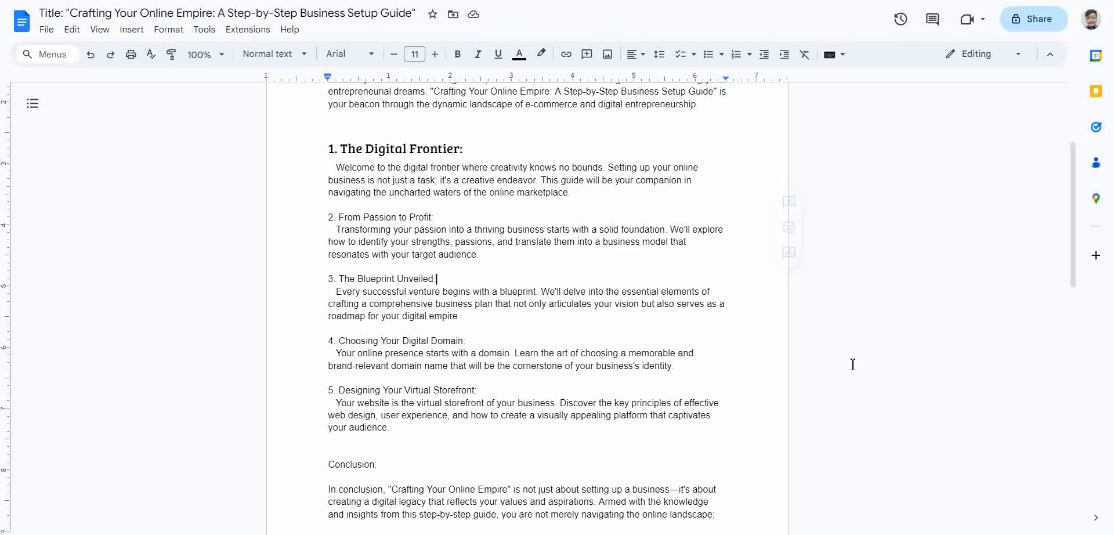
pyautogui.write('CTR')
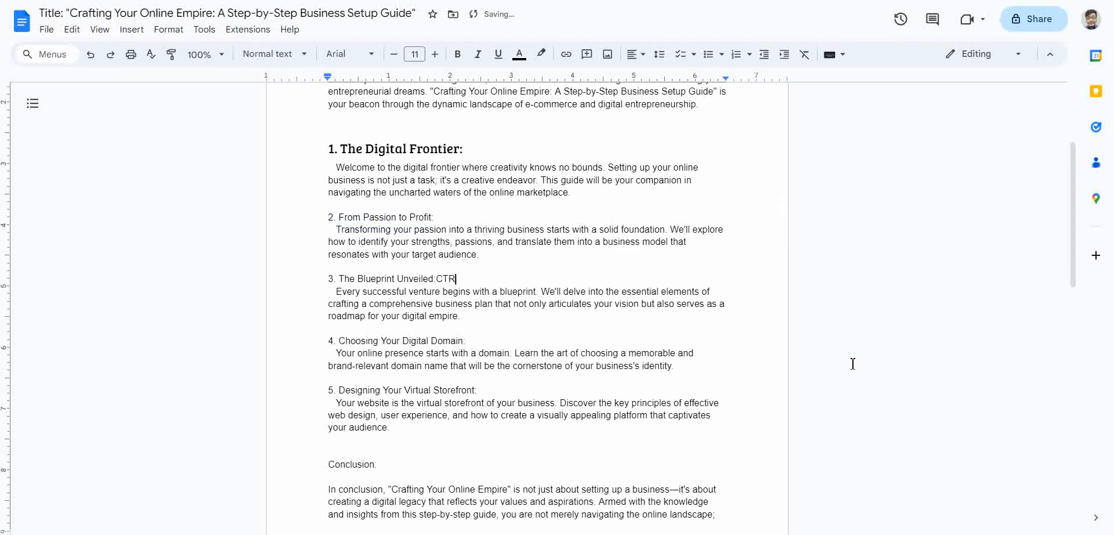
pyautogui.press('BackSpace')
pyautogui.press('BackSpace')
pyautogui.write('COMMAND')
pyautogui.hotkey('ctrl', 'shift', 'Left')
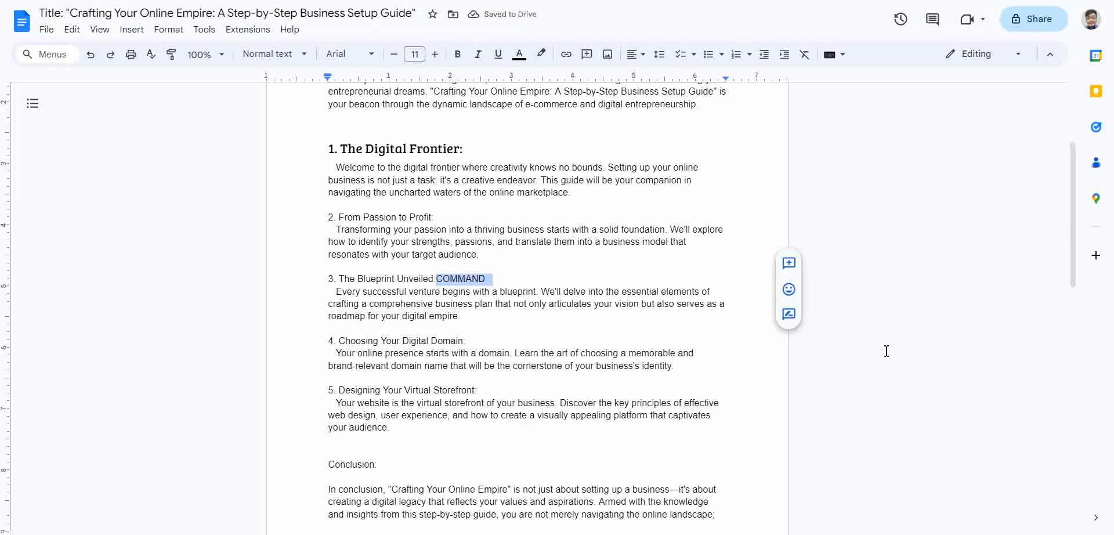
pyautogui.press('BackSpace')
# Apply the Heading 2 style to the numbered heading lines 2 through 5 together, from "From Passion to Profit:" to "Designing Your Virtual Storefront:".
pyautogui.press('Up')
pyautogui.press('Up')
pyautogui.press('Up')
pyautogui.press('Up')
pyautogui.press('Up')
pyautogui.hotkey('shift', 'Left')
pyautogui.hotkey('shift', 'Left')
pyautogui.hotkey('shift', 'Left')
pyautogui.hotkey('shift', 'Left')
pyautogui.hotkey('shift', 'Left')
pyautogui.hotkey('shift', 'Left')
pyautogui.hotkey('shift', 'Left')
pyautogui.hotkey('shift', 'Left')
pyautogui.hotkey('shift', 'Left')
pyautogui.hotkey('shift', 'Left')
pyautogui.hotkey('shift', 'Left')
pyautogui.hotkey('shift', 'Left')
pyautogui.hotkey('shift', 'Left')
pyautogui.hotkey('shift', 'Left')
pyautogui.hotkey('shift', 'Left')
pyautogui.hotkey('shift', 'Left')
pyautogui.hotkey('shift', 'Left')
pyautogui.hotkey('shift', 'Left')
pyautogui.hotkey('shift', 'Left')
pyautogui.hotkey('shift', 'Left')
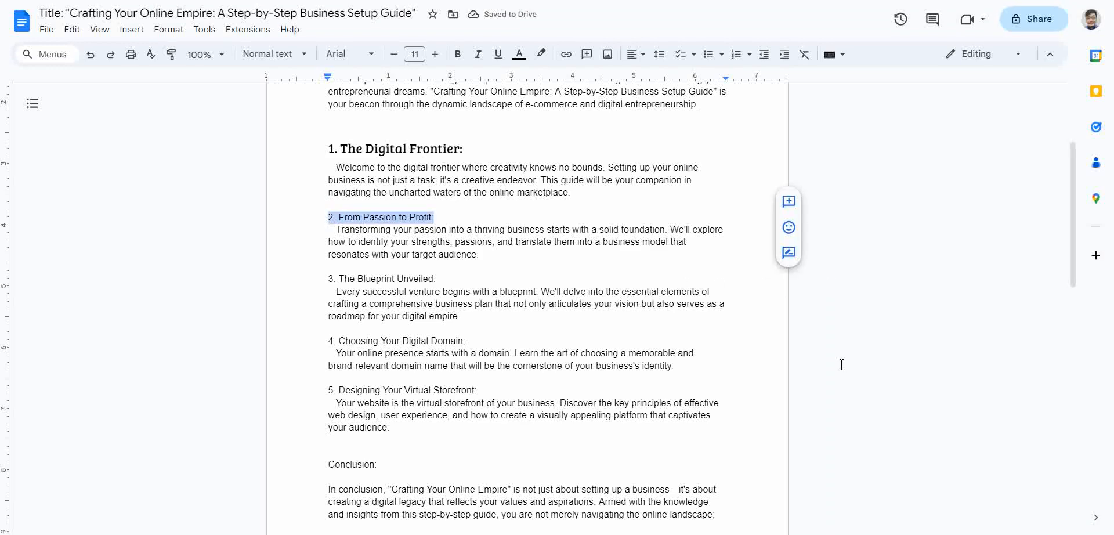
pyautogui.moveTo(438, 279); pyautogui.dragTo(327, 279)
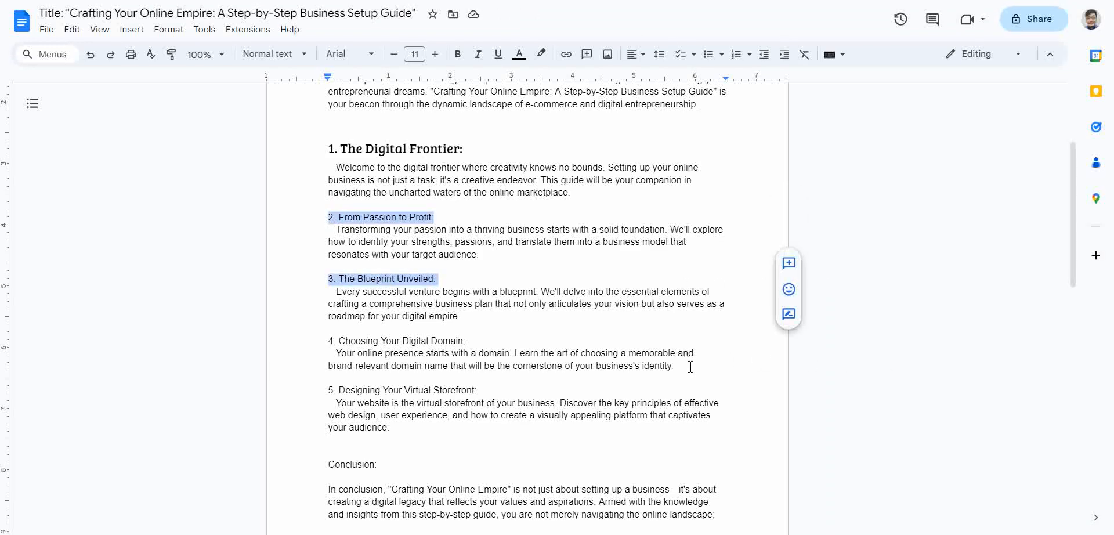
pyautogui.moveTo(465, 340); pyautogui.dragTo(327, 340)
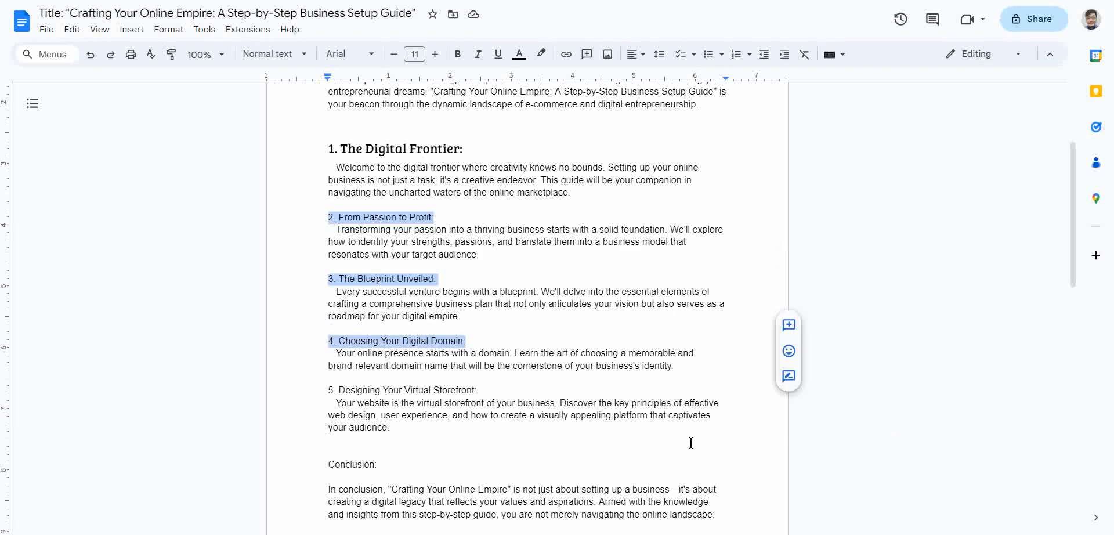
pyautogui.moveTo(477, 389); pyautogui.dragTo(327, 390)
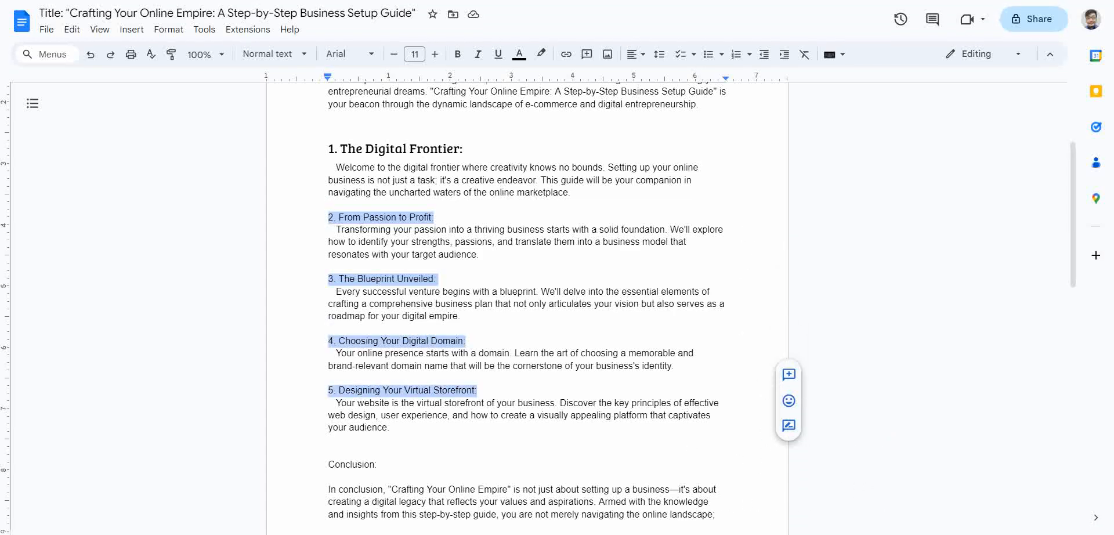
pyautogui.click(273, 53)
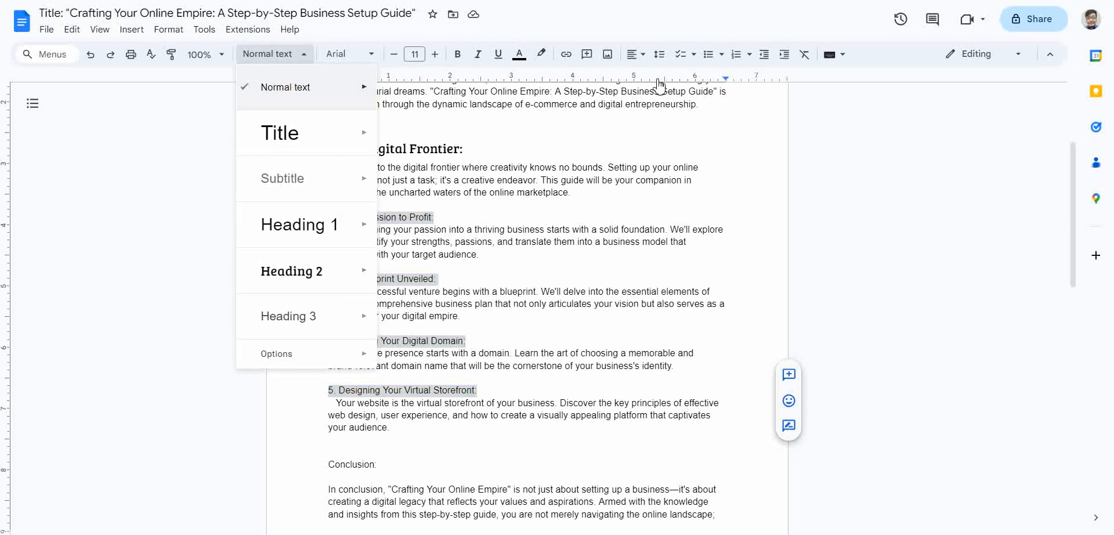
pyautogui.press('Down')
pyautogui.press('Down')
pyautogui.press('Down')
pyautogui.press('Down')
pyautogui.press('Down')
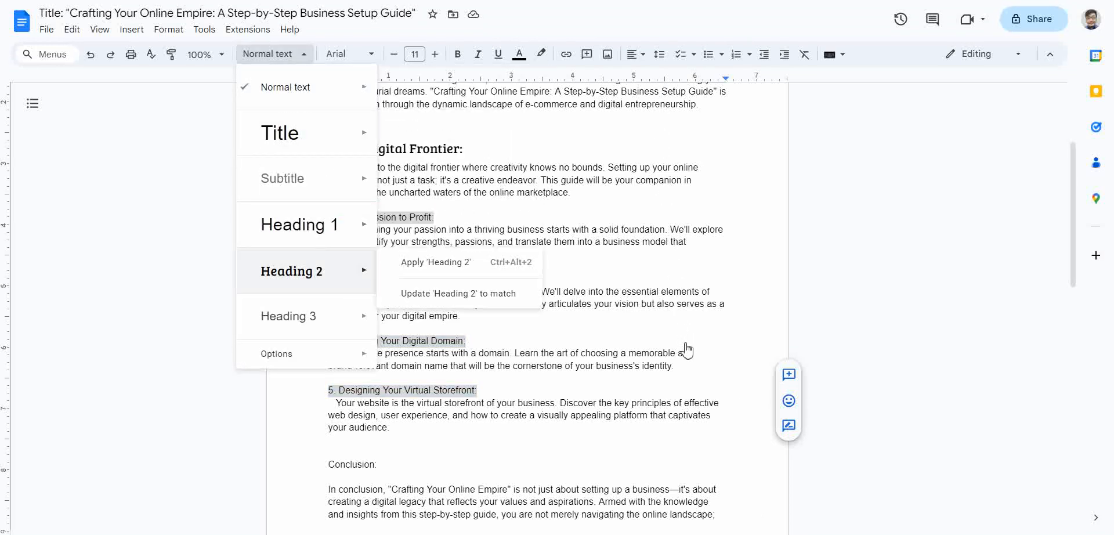
pyautogui.press('Right')
pyautogui.press('Return')
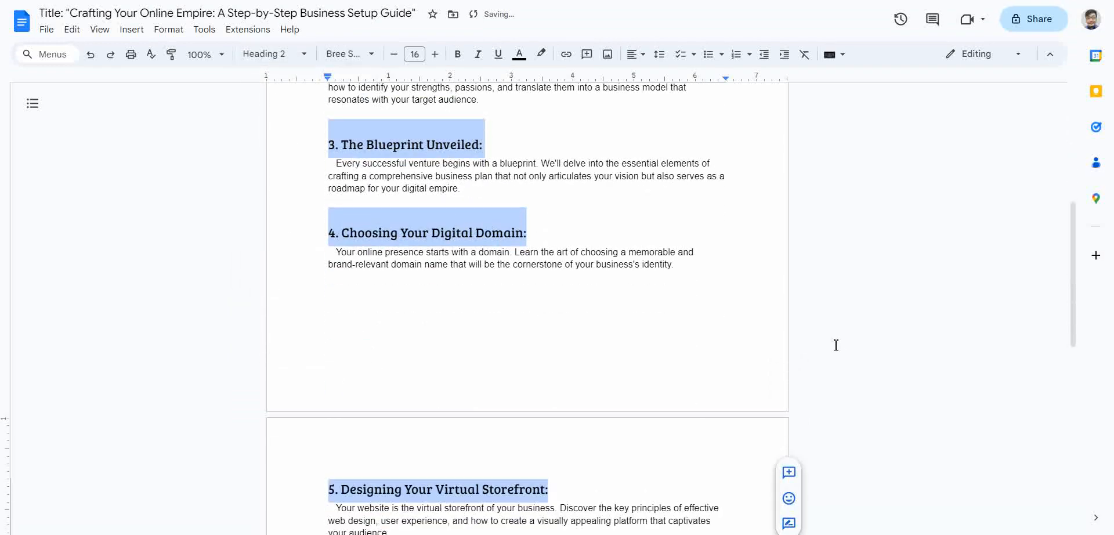
pyautogui.click(823, 451)
# Apply the Heading 1 style to the "Conclusion:" line on the second page.
pyautogui.scroll(-5, 830, 431)
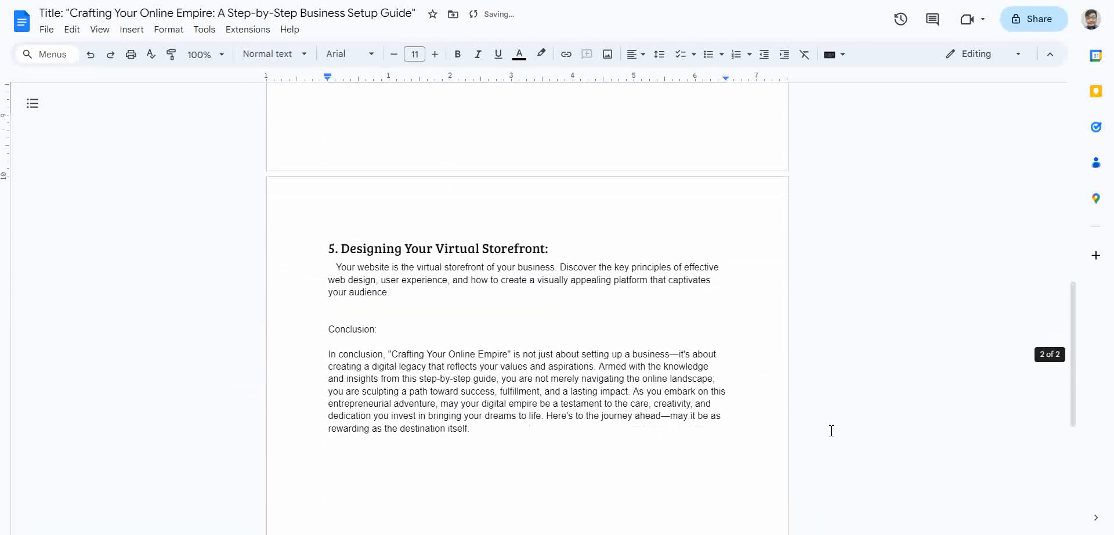
pyautogui.scroll(5, 830, 432)
pyautogui.scroll(3, 826, 406)
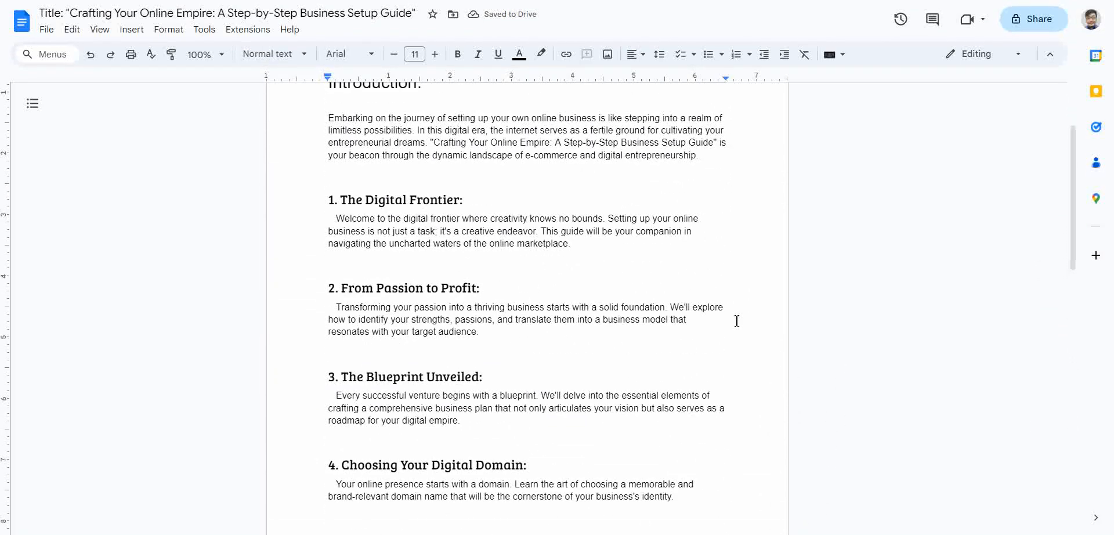
pyautogui.scroll(-10, 754, 432)
pyautogui.moveTo(378, 223); pyautogui.dragTo(328, 222)
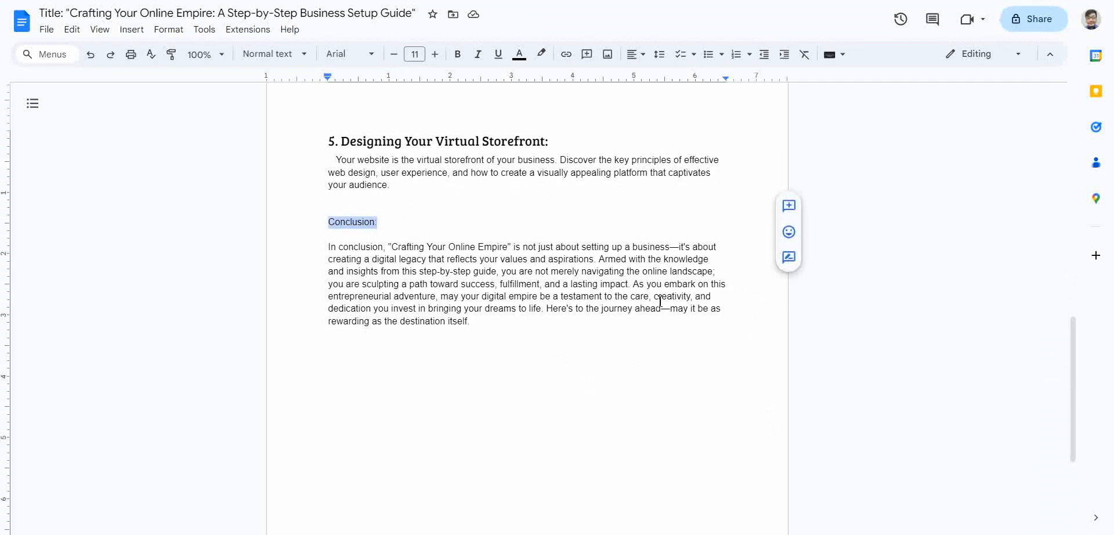
pyautogui.click(274, 54)
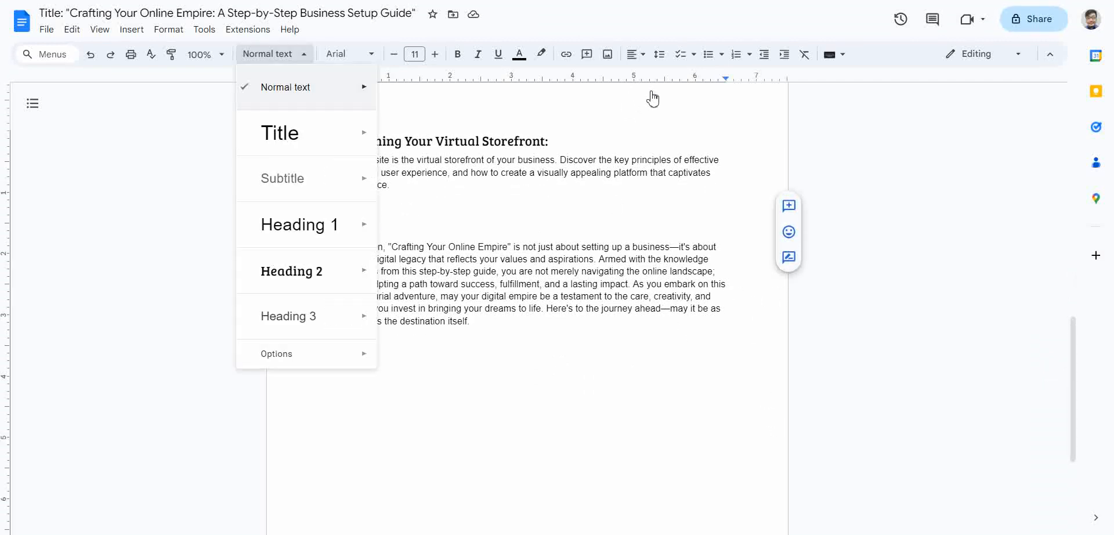
pyautogui.moveTo(299, 225)
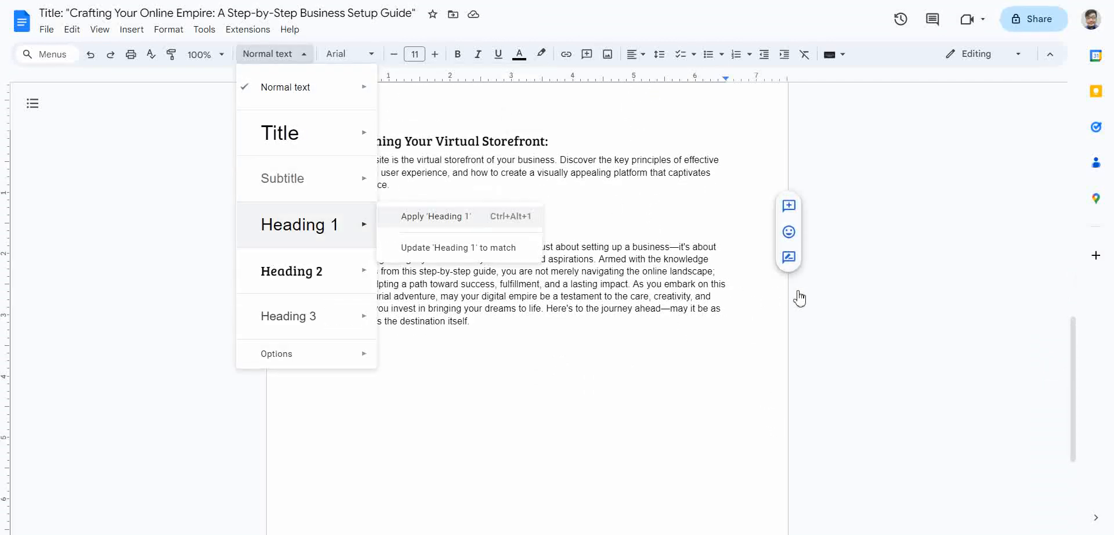
pyautogui.click(436, 216)
pyautogui.press('Right')
# Change the font of the "1. The Digital Frontier:" heading on the first page to Oswald Normal.
pyautogui.scroll(5, 870, 357)
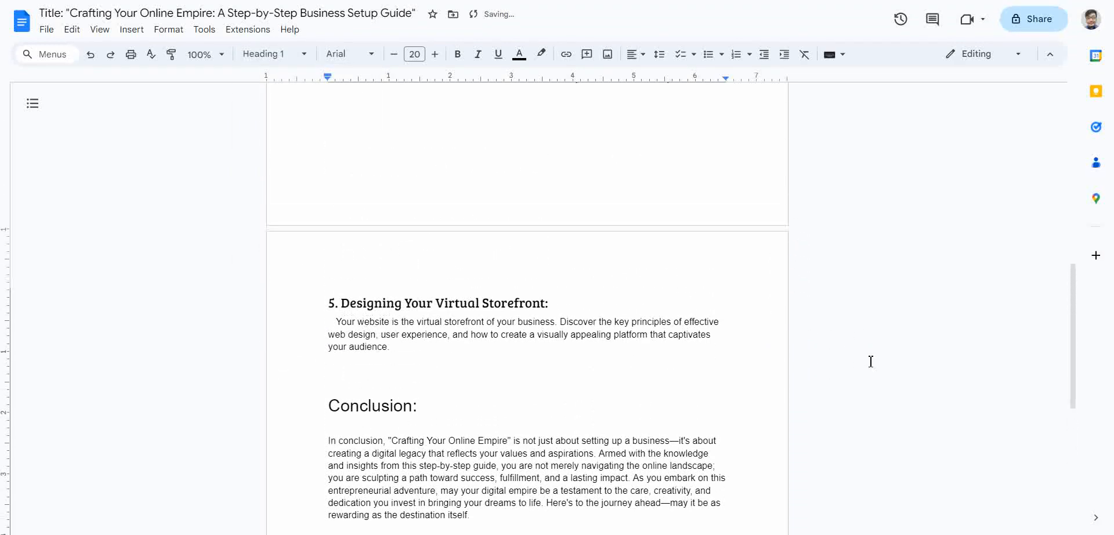
pyautogui.scroll(7, 835, 378)
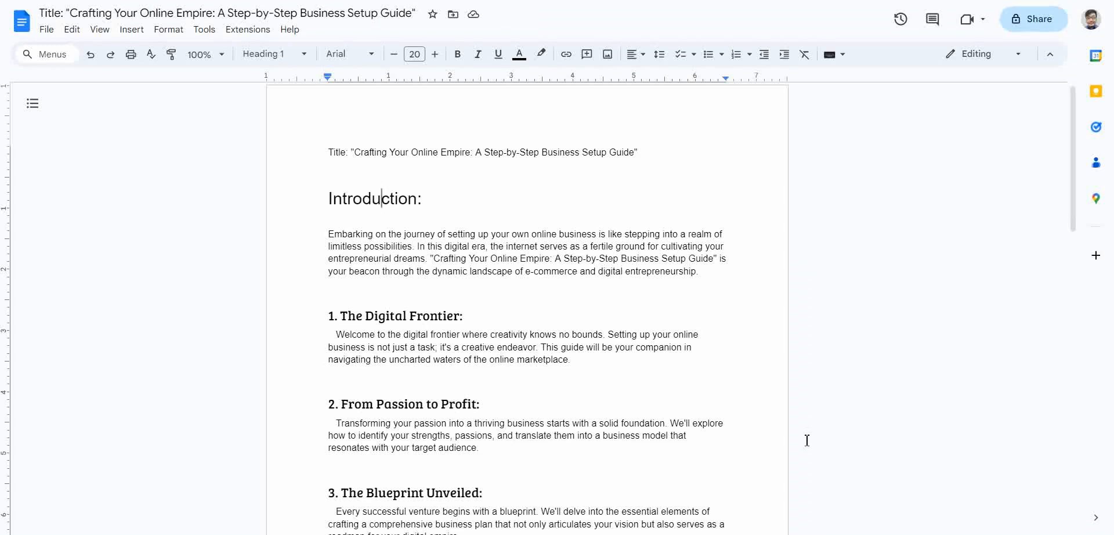
pyautogui.scroll(-2, 796, 270)
pyautogui.click(395, 200)
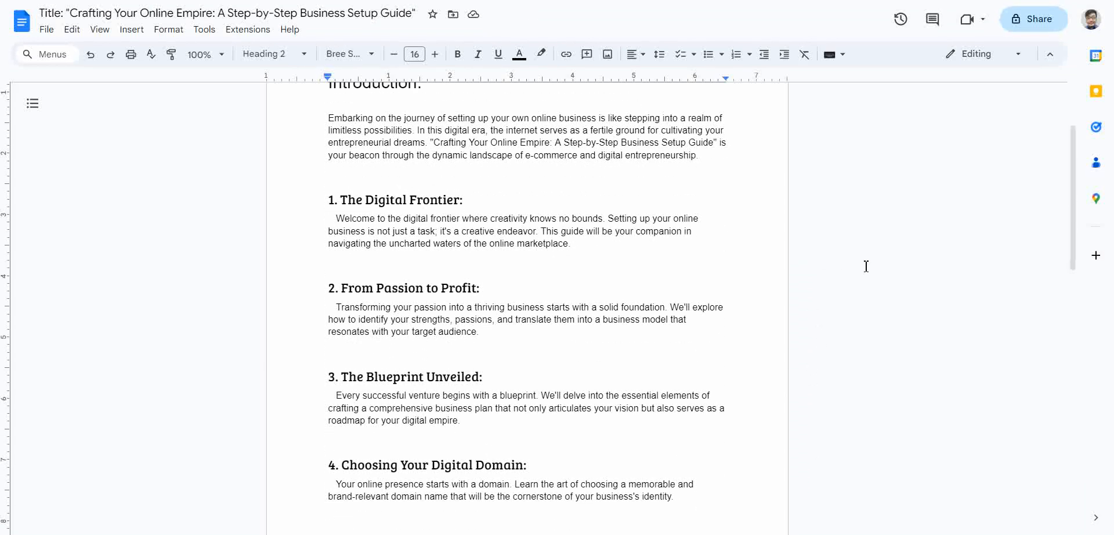
pyautogui.moveTo(463, 200); pyautogui.dragTo(328, 200)
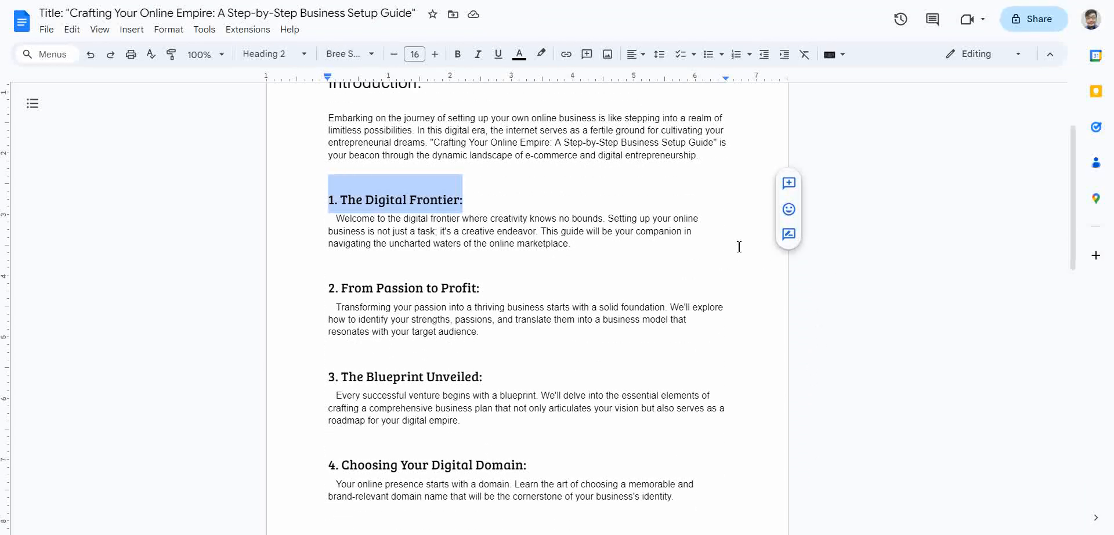
pyautogui.click(350, 53)
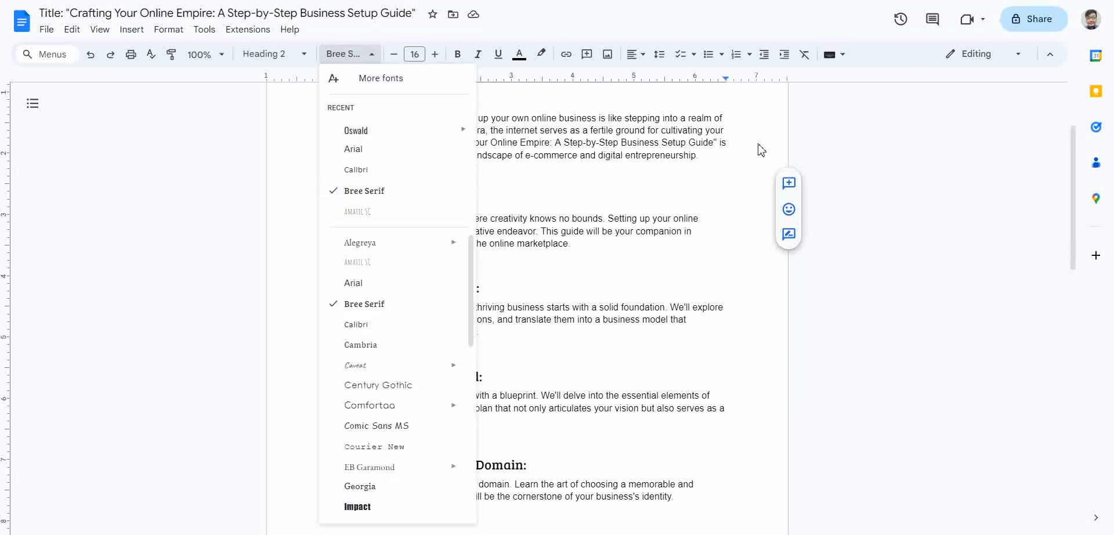
pyautogui.moveTo(371, 130)
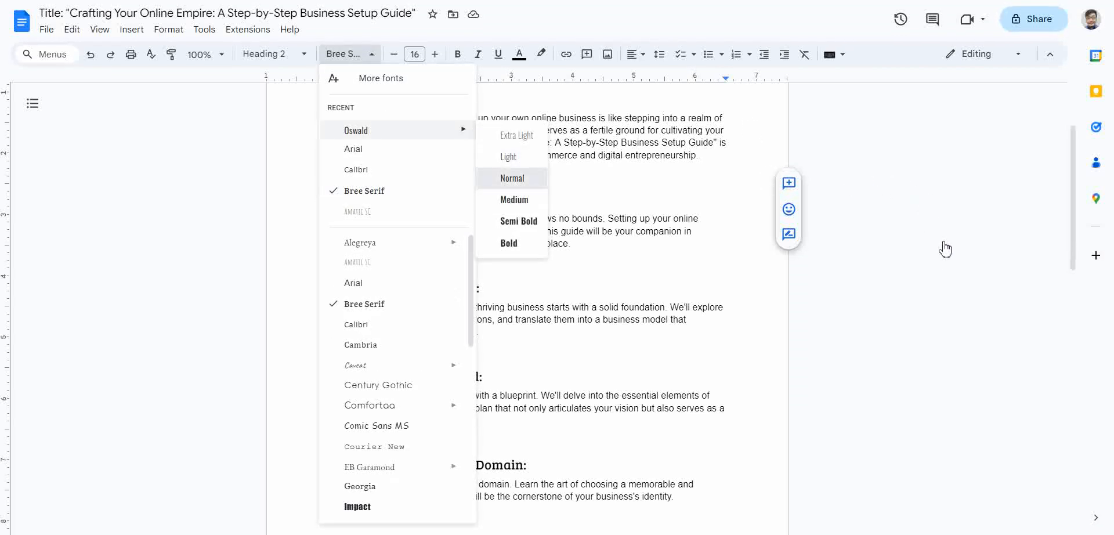
pyautogui.click(512, 178)
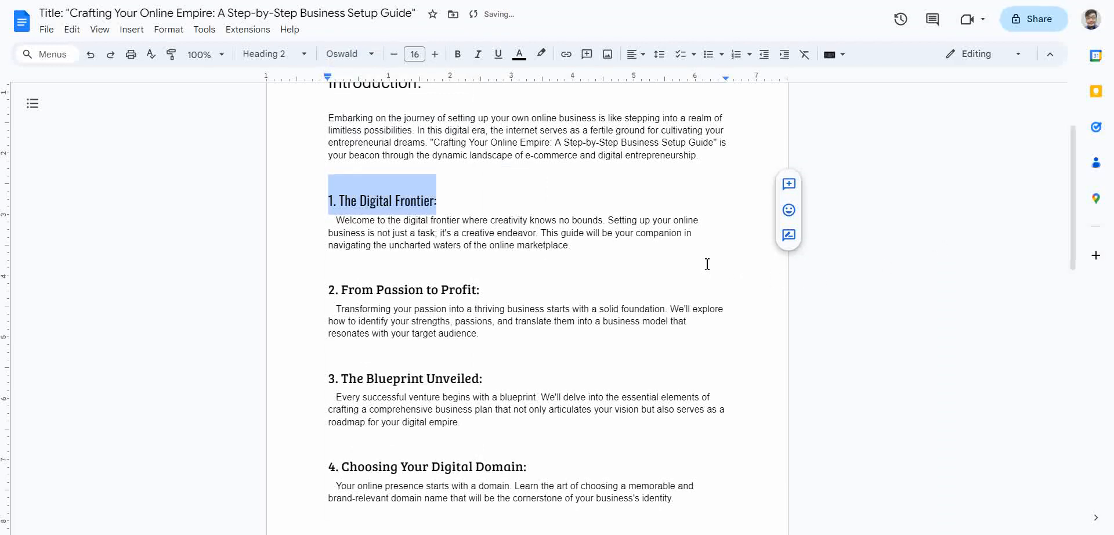
# Update the Heading 2 style to match the formatting of the "1. The Digital Frontier:" heading.
pyautogui.click(385, 290)
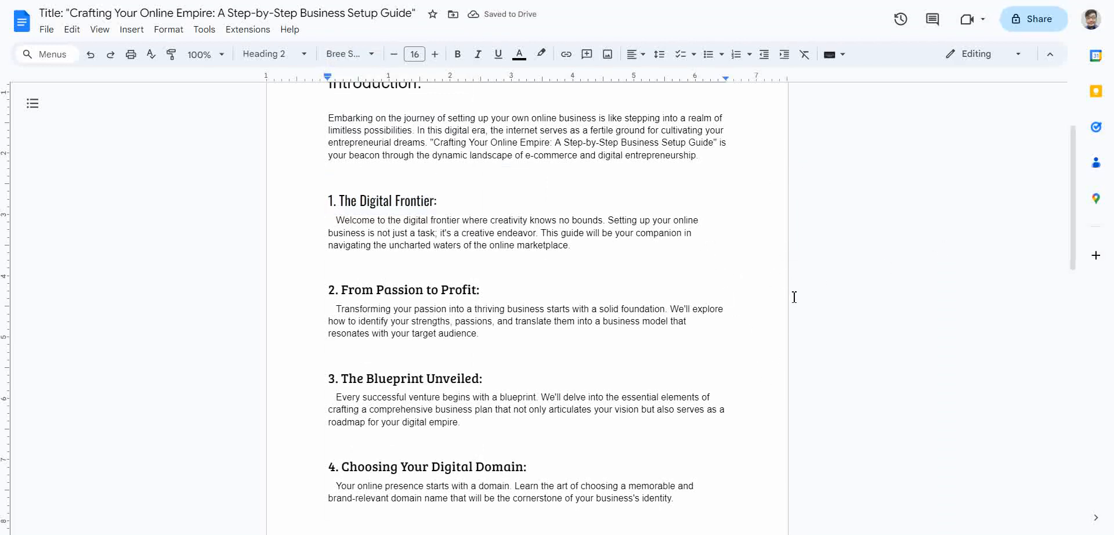
pyautogui.click(410, 200)
pyautogui.moveTo(441, 200); pyautogui.dragTo(294, 205)
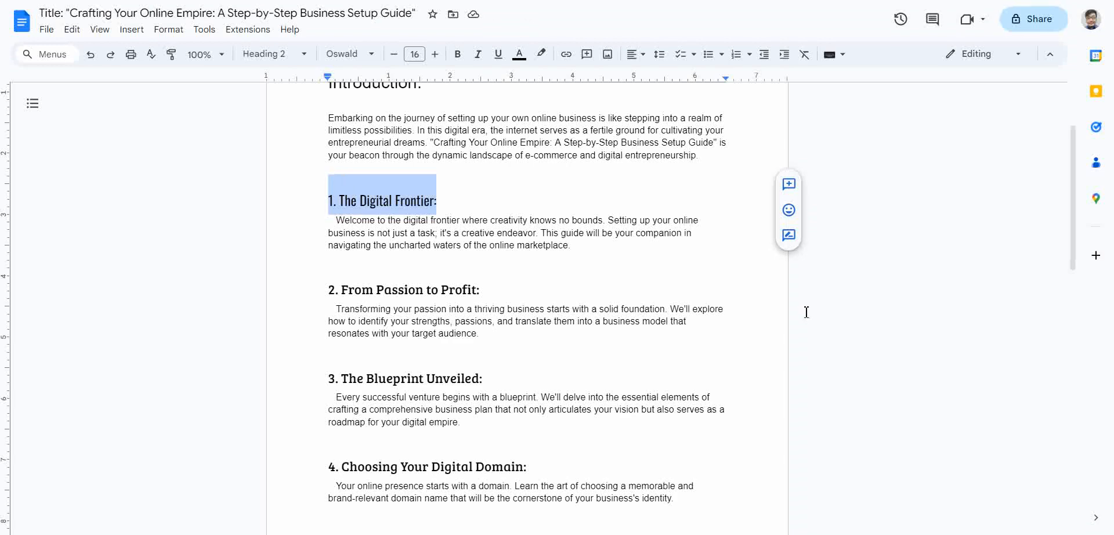
pyautogui.scroll(-7, 783, 366)
pyautogui.scroll(7, 777, 446)
pyautogui.click(272, 53)
pyautogui.moveTo(302, 271)
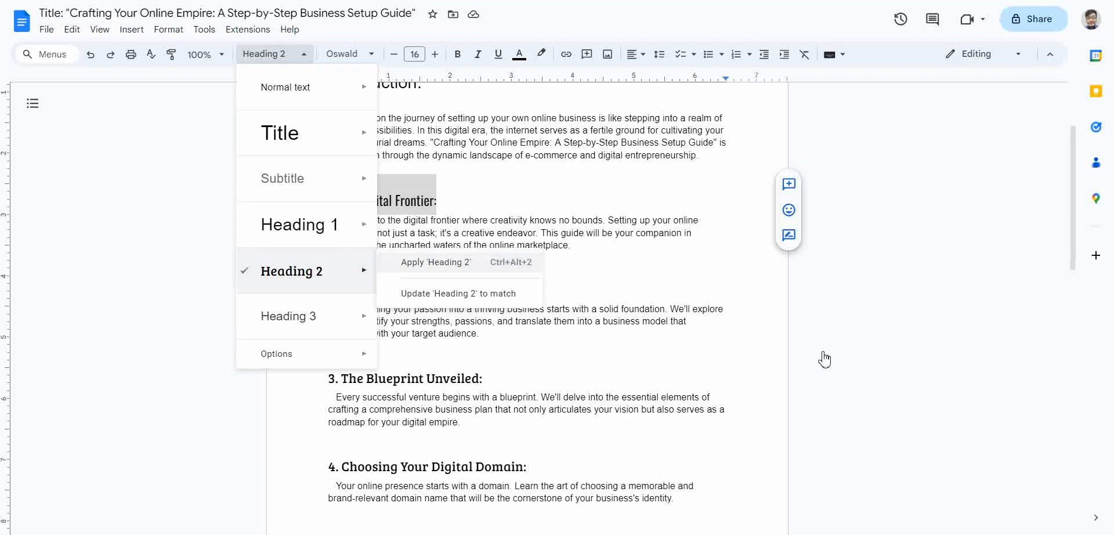
pyautogui.press('Down')
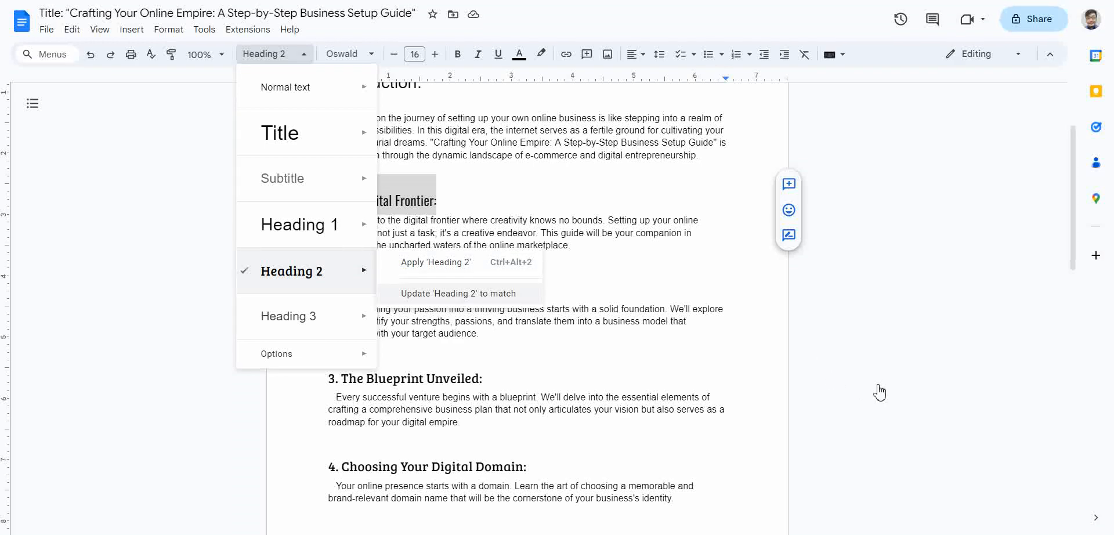
pyautogui.press('Return')
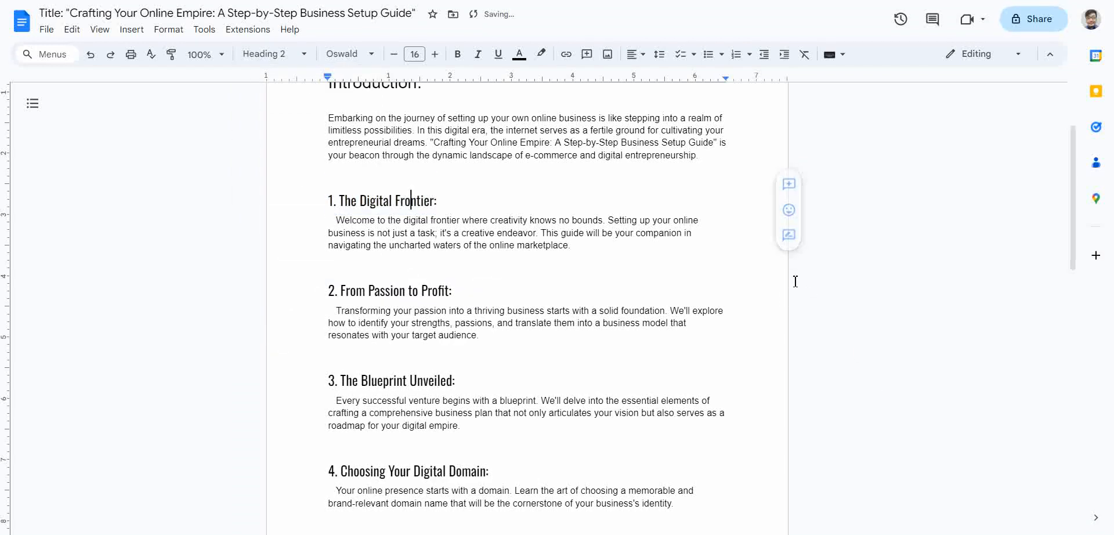
# Review the headings across both pages and return the cursor to the "Introduction:" heading.
pyautogui.scroll(-2, 766, 361)
pyautogui.scroll(-5, 748, 367)
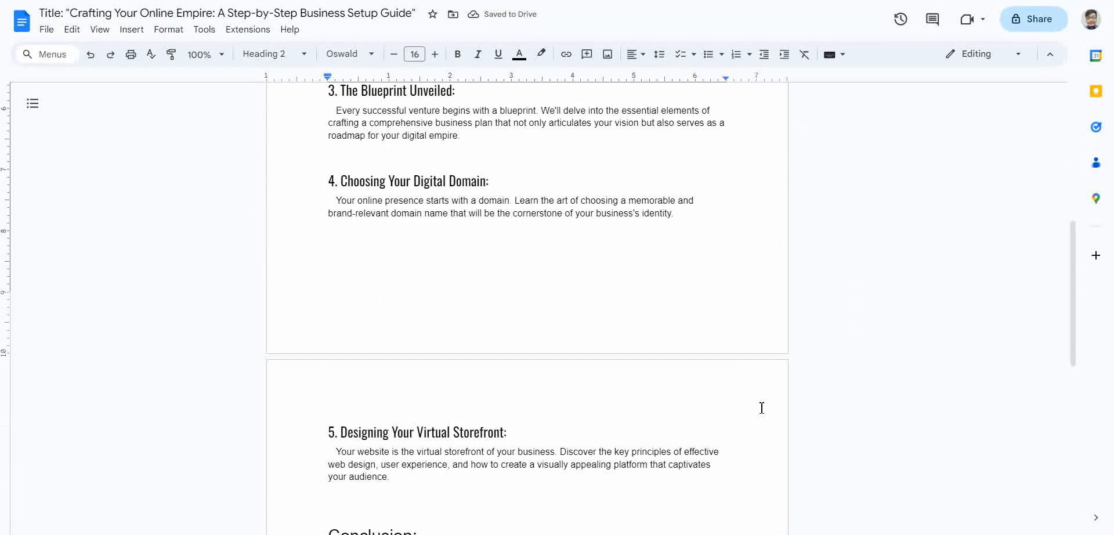
pyautogui.scroll(6, 777, 423)
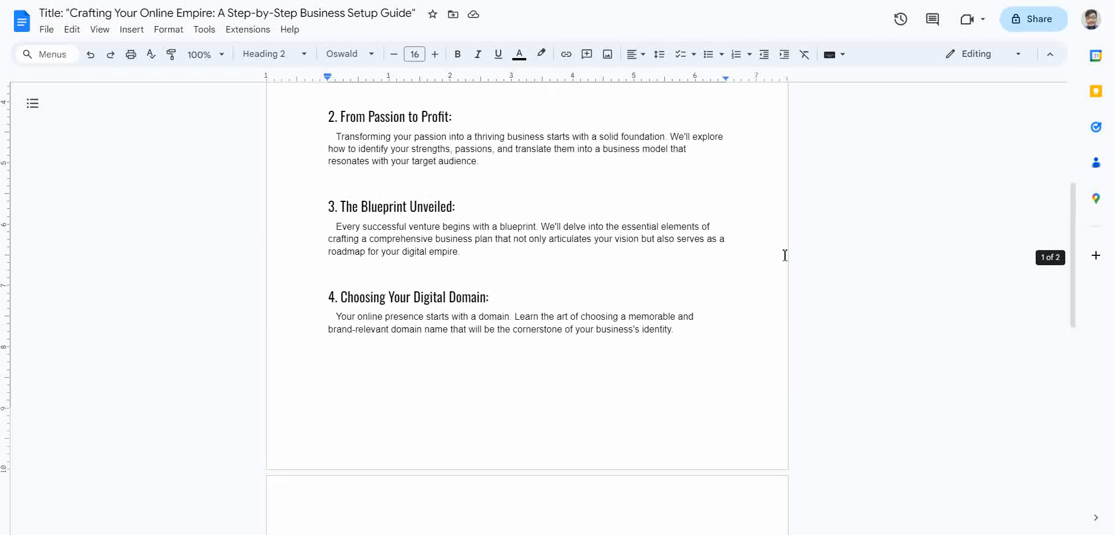
pyautogui.scroll(2, 767, 238)
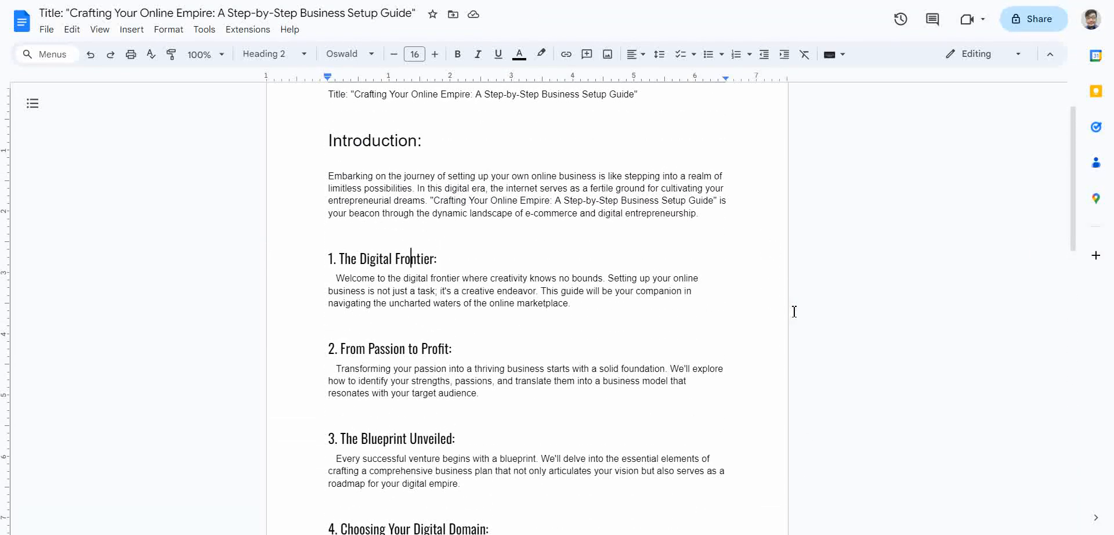
pyautogui.scroll(1, 798, 310)
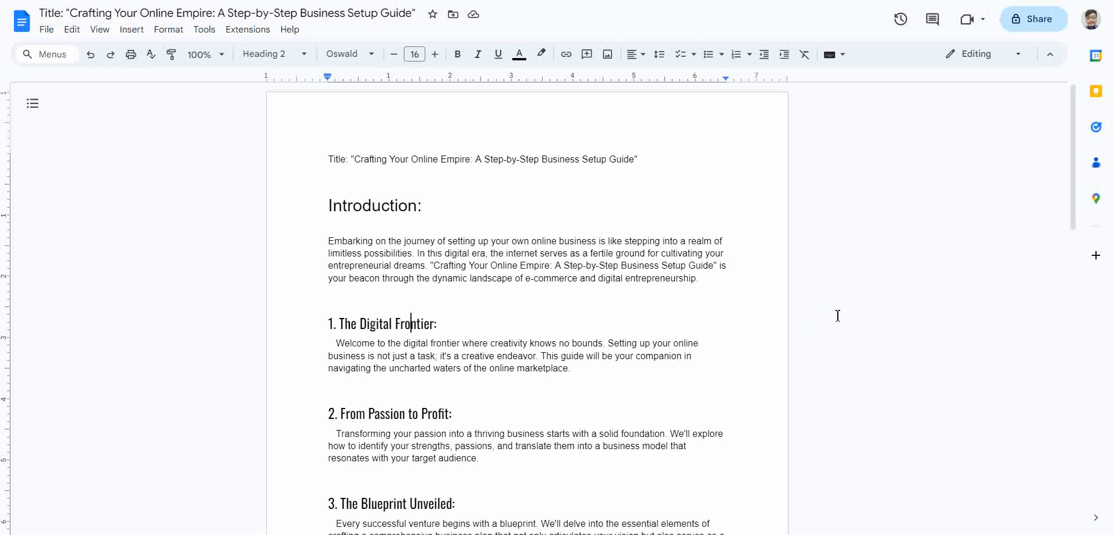
pyautogui.scroll(-8, 836, 315)
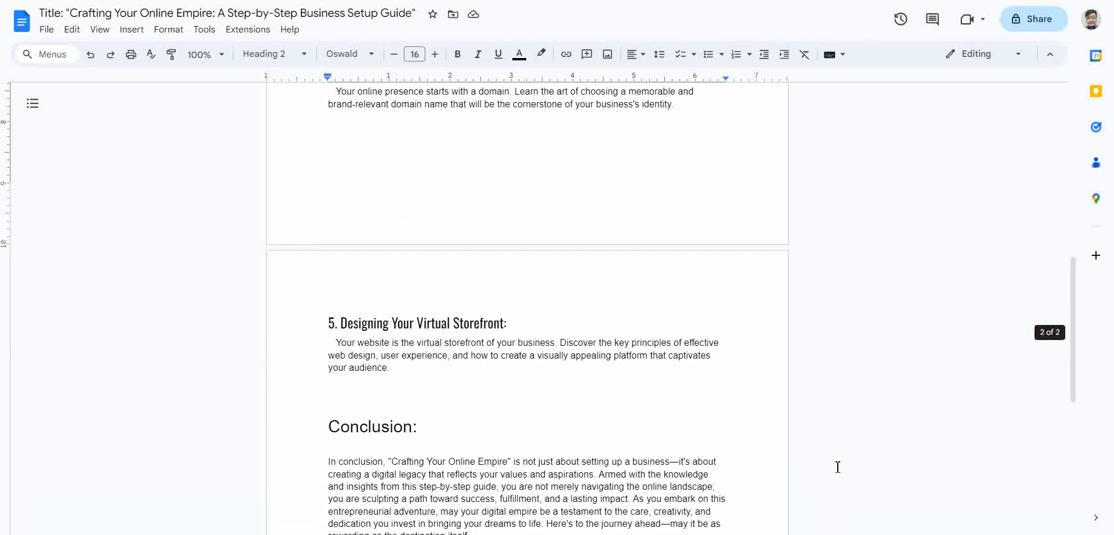
pyautogui.scroll(-2, 835, 469)
pyautogui.scroll(1, 801, 406)
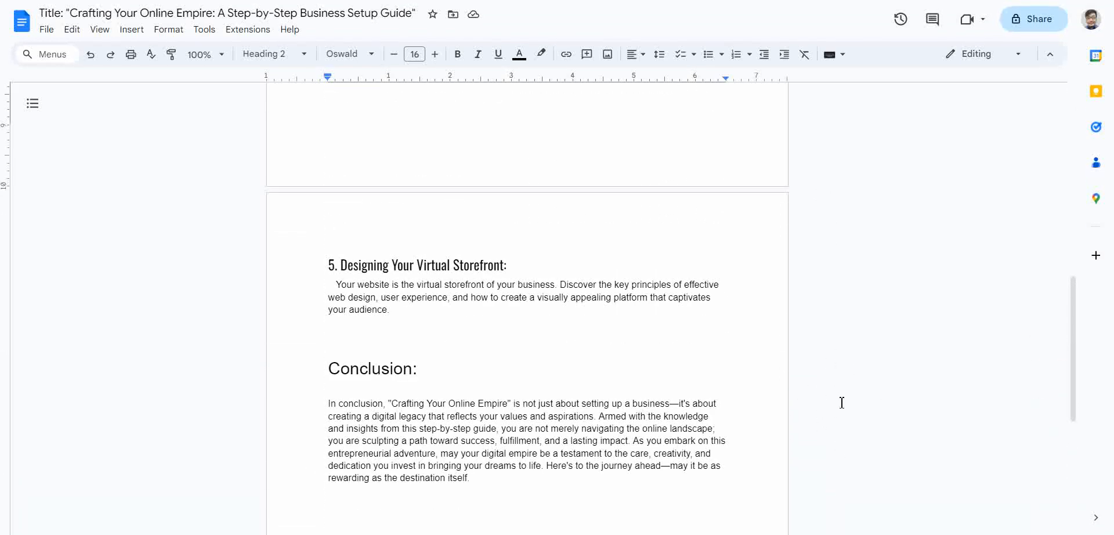
pyautogui.scroll(10, 840, 400)
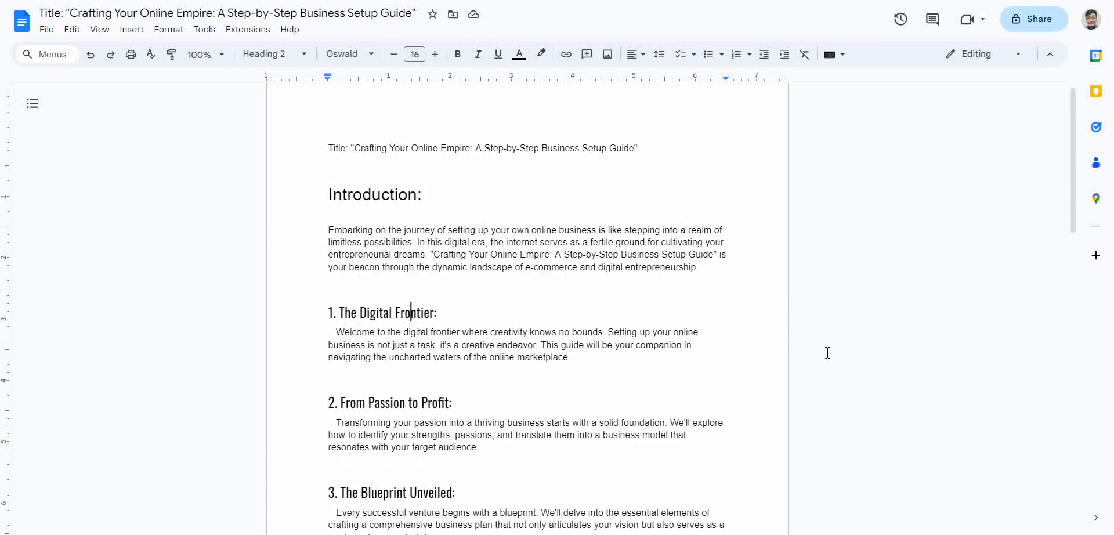
pyautogui.hotkey('ctrl', 'alt', 'p')
pyautogui.hotkey('ctrl', 'alt', 'h')
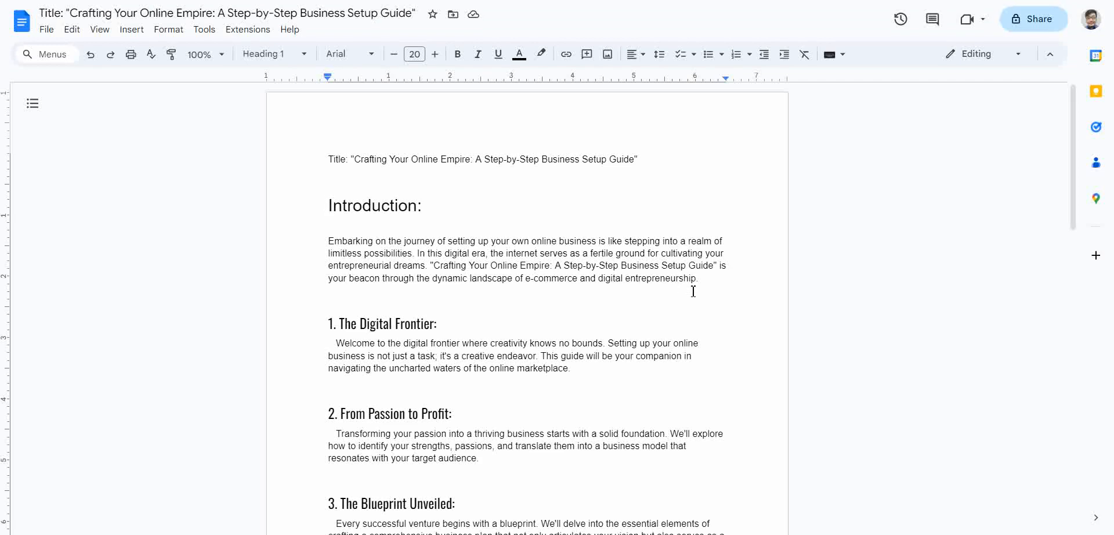
pyautogui.hotkey('alt', 'i')
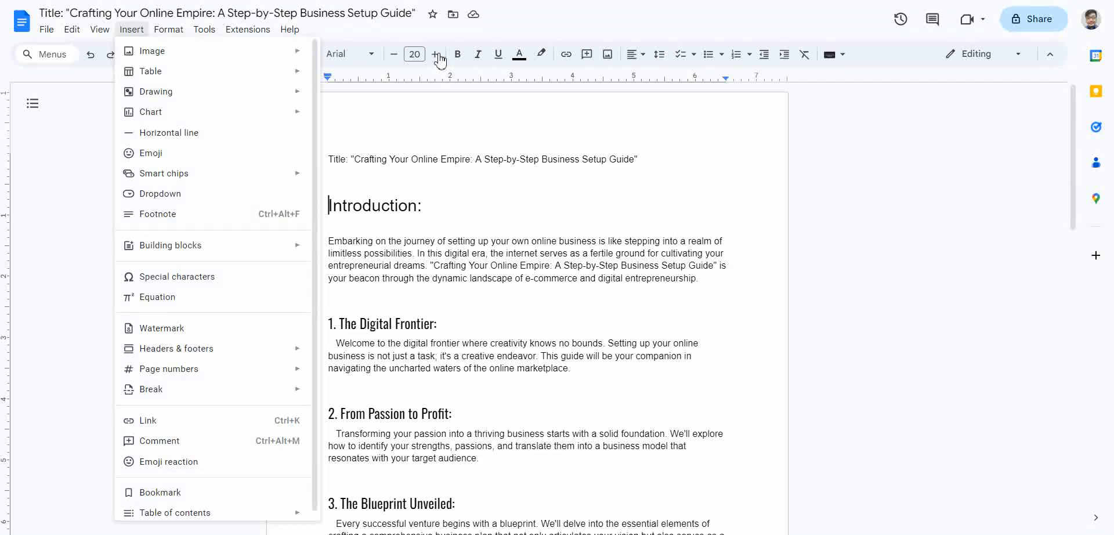
pyautogui.press('Right')
pyautogui.press('Right')
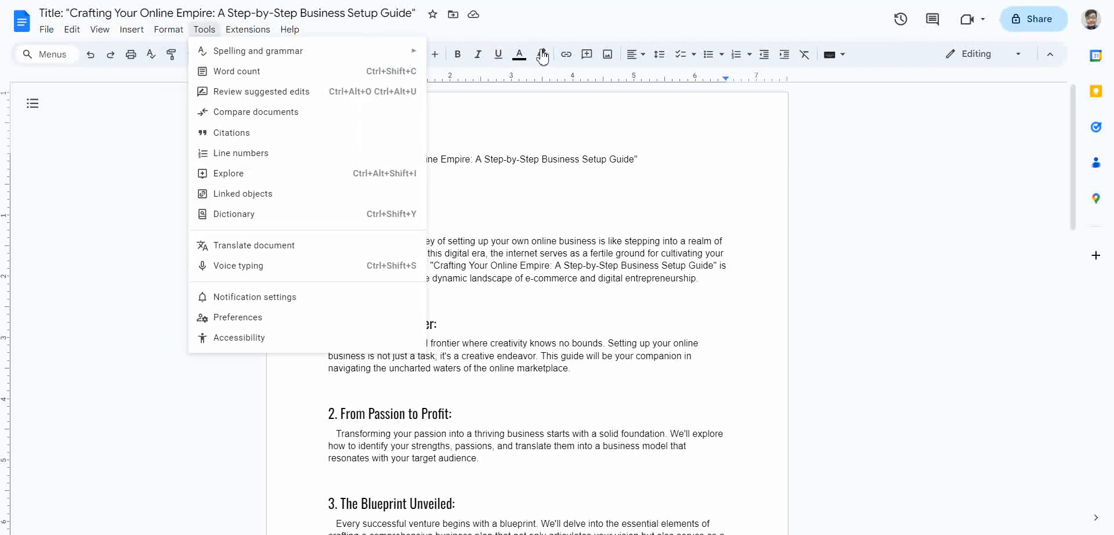
pyautogui.press('Left')
pyautogui.press('Left')
pyautogui.press('Left')
pyautogui.press('Left')
pyautogui.press('Left')
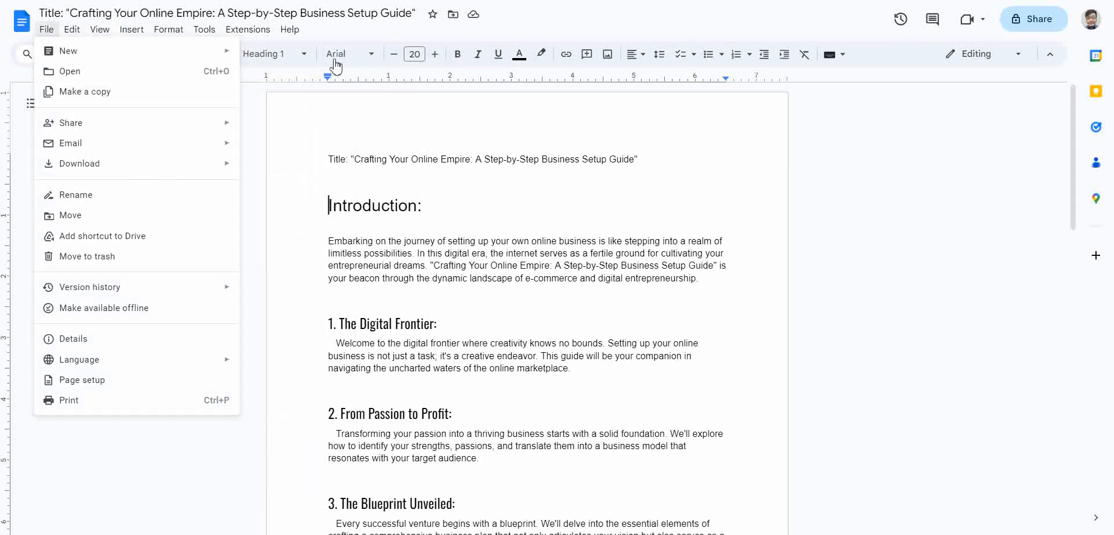
pyautogui.press('Right')
pyautogui.press('Right')
pyautogui.press('Right')
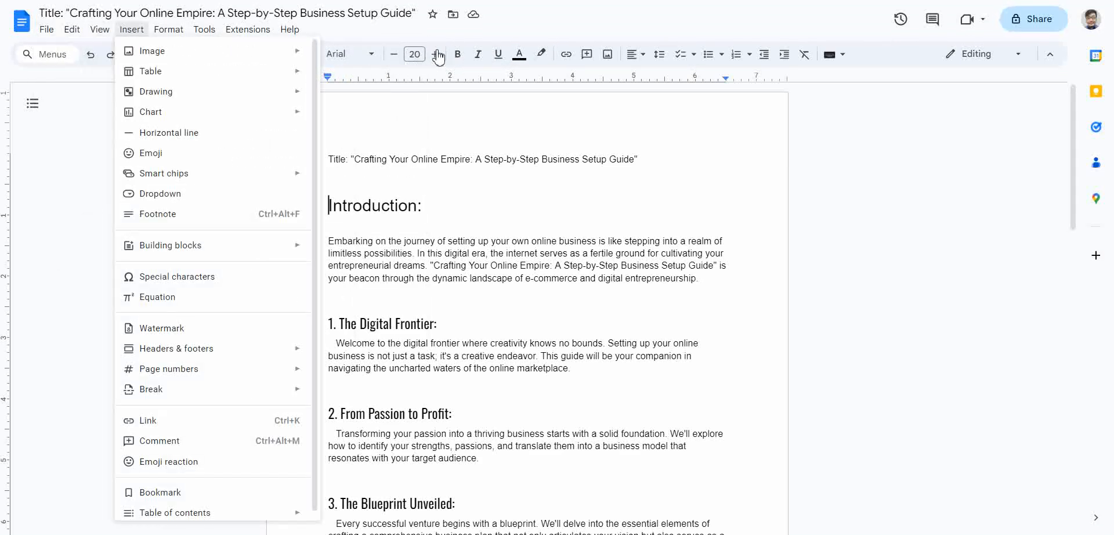
pyautogui.press('Right')
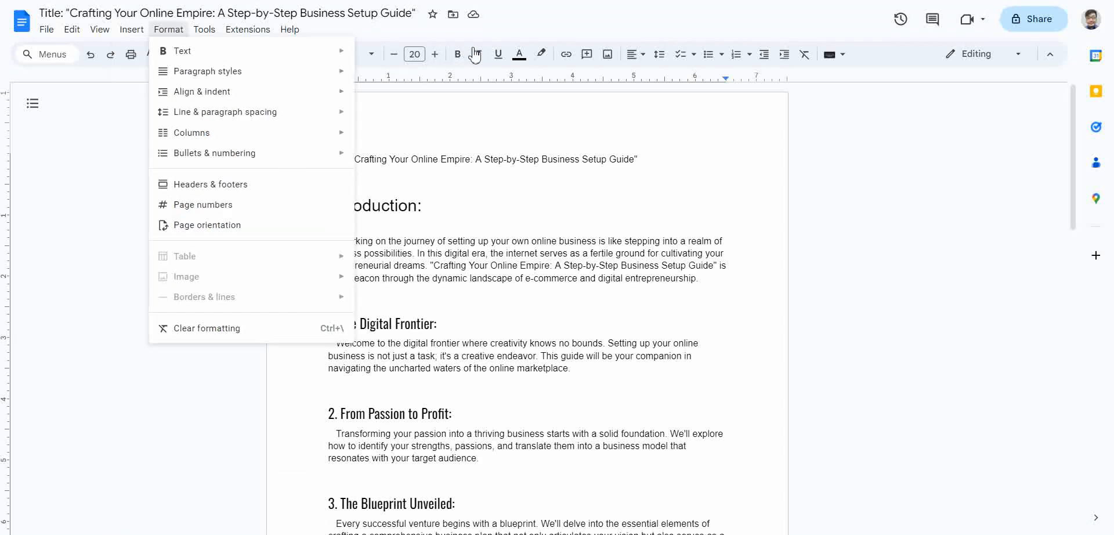
pyautogui.press('Right')
pyautogui.press('Right')
# Insert a footer into the document.
pyautogui.press('Left')
pyautogui.press('Left')
pyautogui.press('Left')
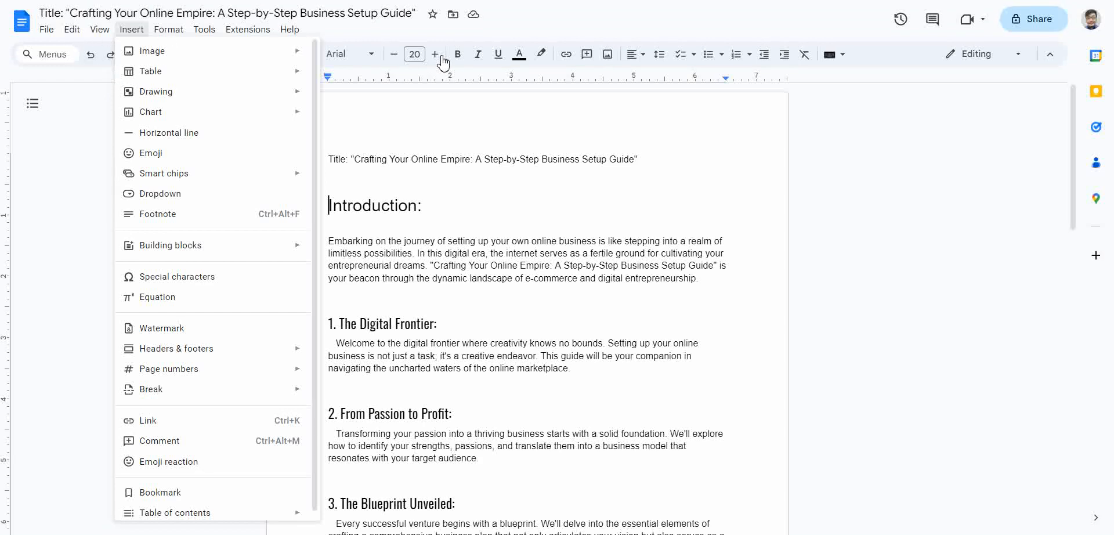
pyautogui.press('Down')
pyautogui.press('Down')
pyautogui.press('Down')
pyautogui.press('Down')
pyautogui.press('Down')
pyautogui.press('Down')
pyautogui.press('Down')
pyautogui.press('Down')
pyautogui.press('Down')
pyautogui.press('Down')
pyautogui.press('Down')
pyautogui.press('Down')
pyautogui.press('Down')
pyautogui.press('Down')
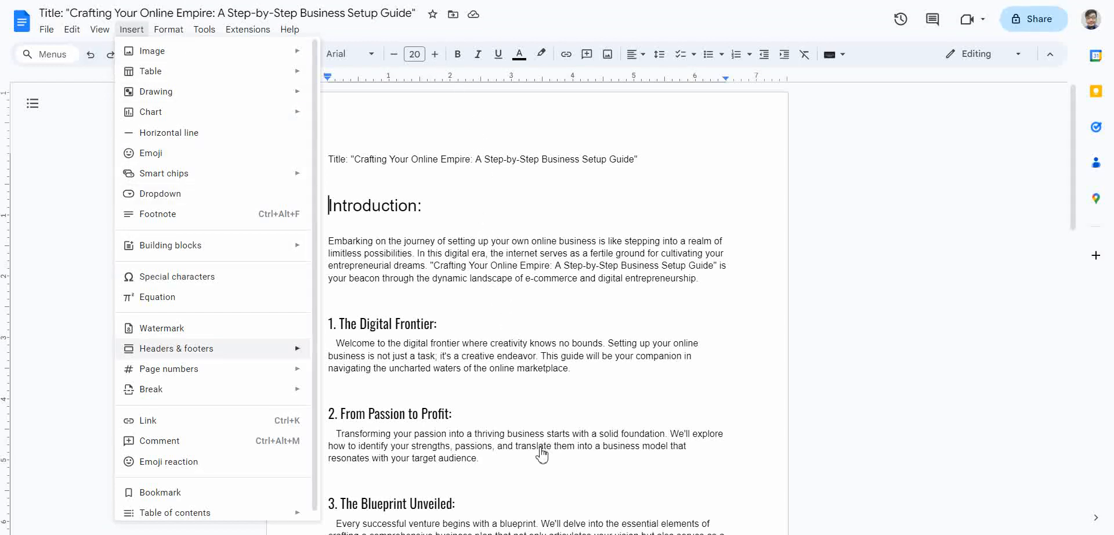
pyautogui.press('Right')
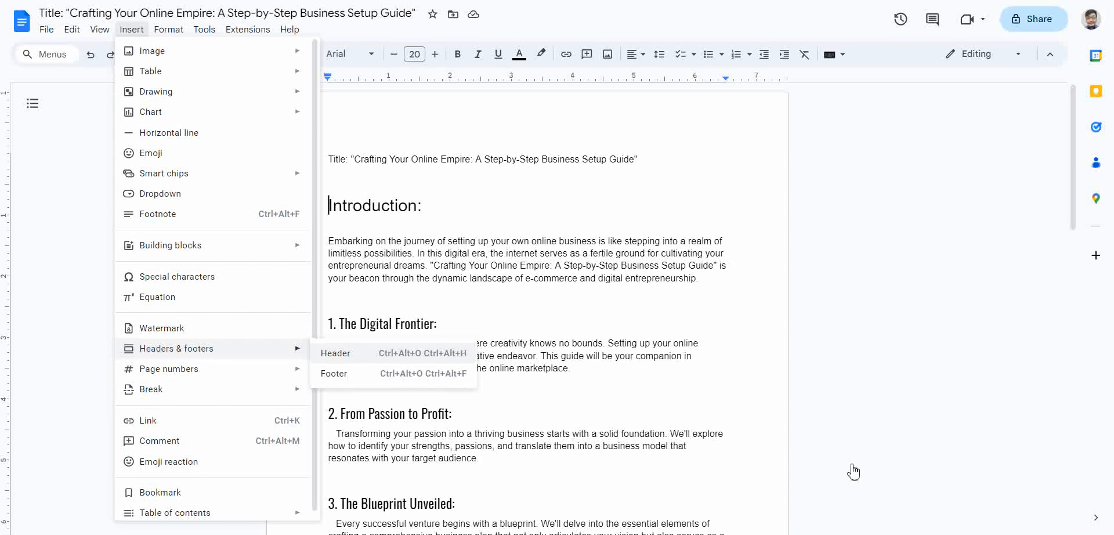
pyautogui.press('Down')
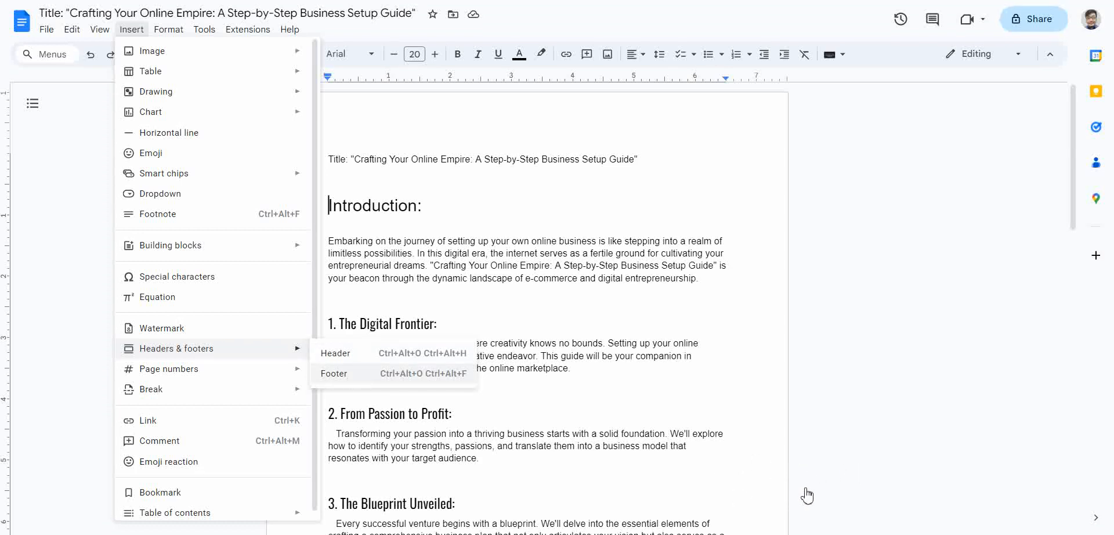
pyautogui.press('Up')
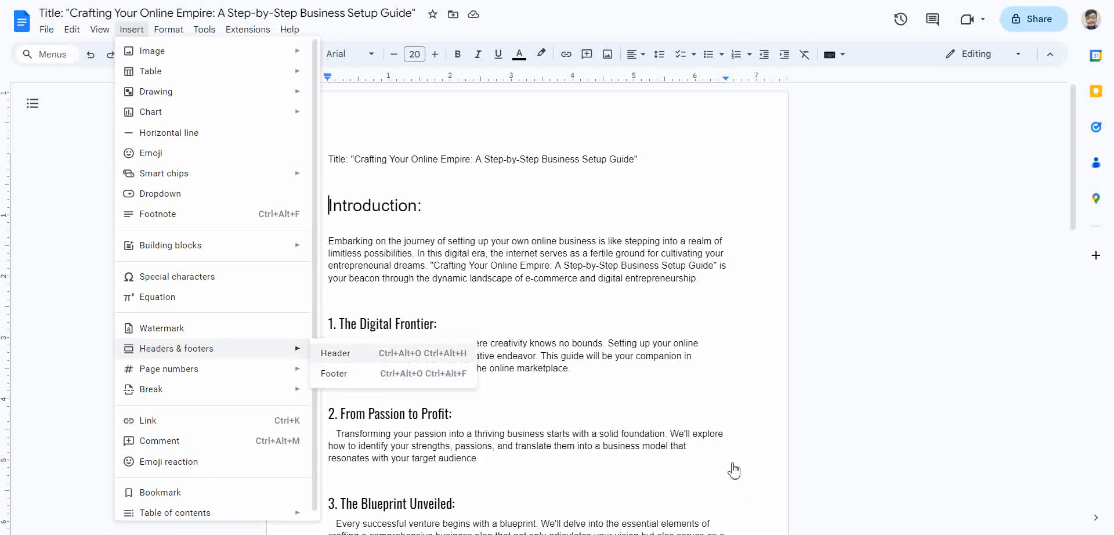
pyautogui.press('Down')
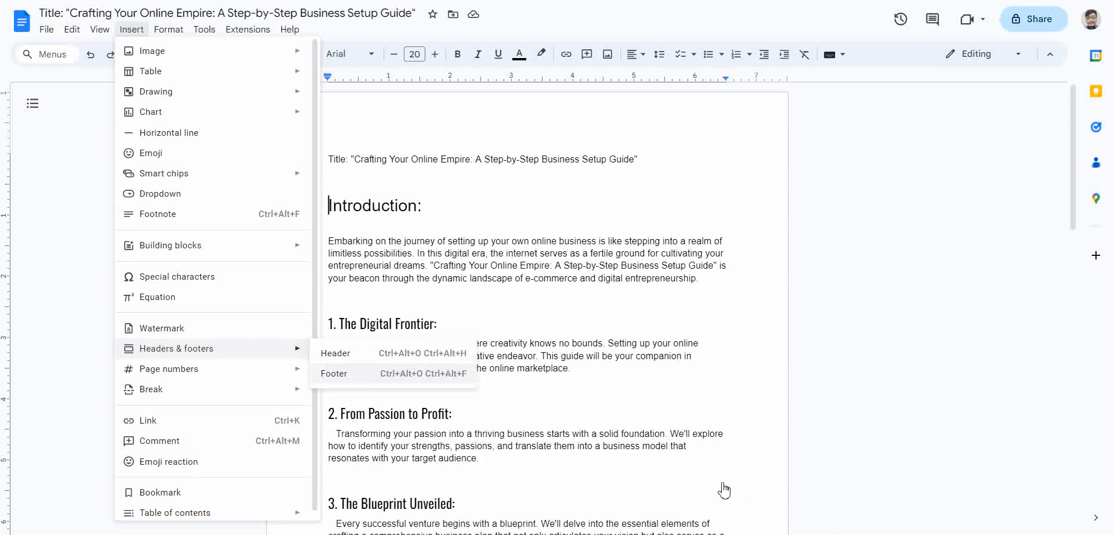
pyautogui.press('Return')
# Add page numbers to the footer, starting at 1 and shown on the first page.
pyautogui.scroll(-2, 701, 477)
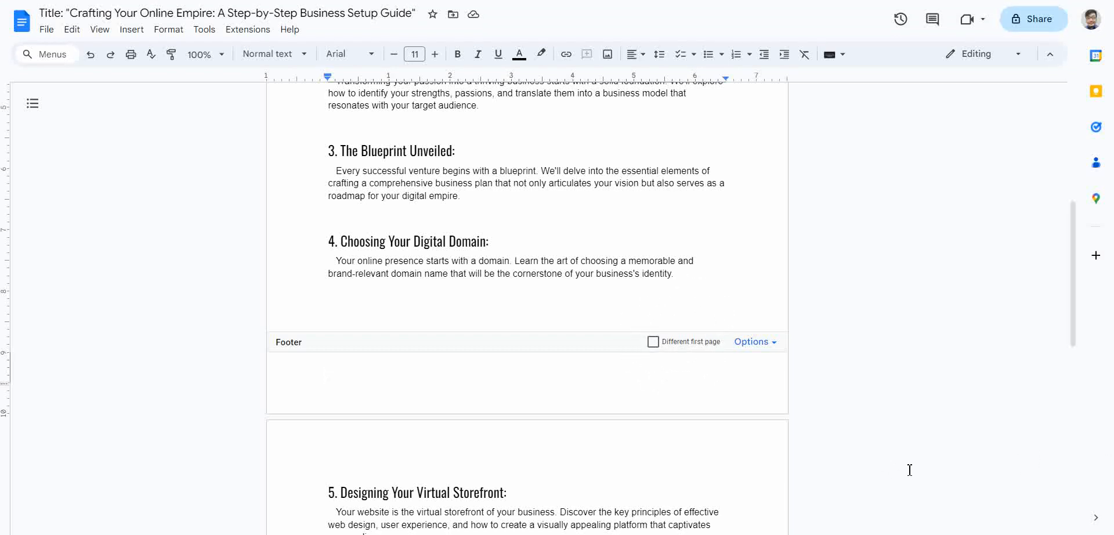
pyautogui.click(754, 341)
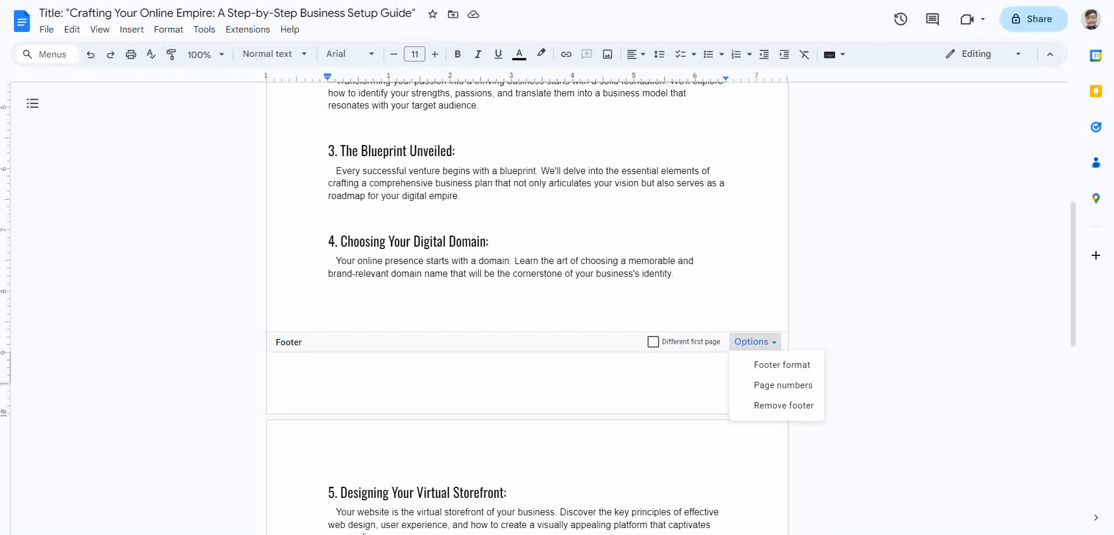
pyautogui.click(782, 384)
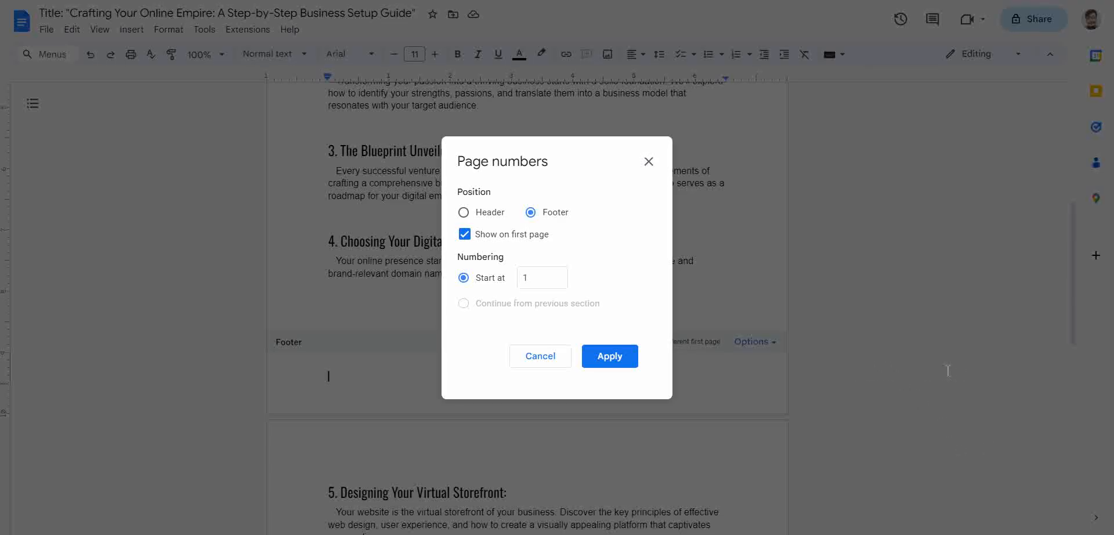
pyautogui.press('Return')
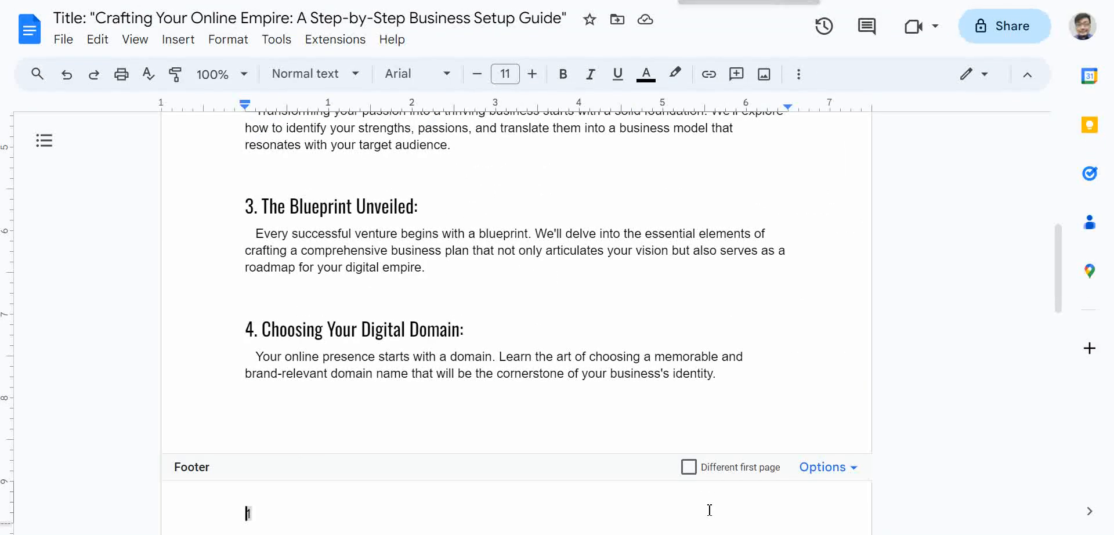
# Add the word "Page" and a space before the page number in the footer.
pyautogui.scroll(-2, 627, 453)
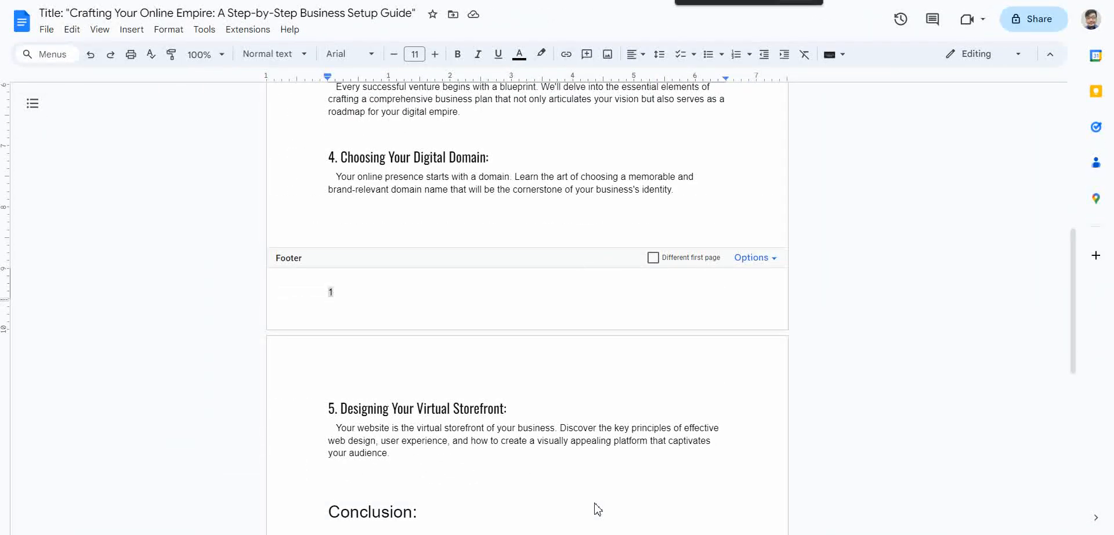
pyautogui.write('Page')
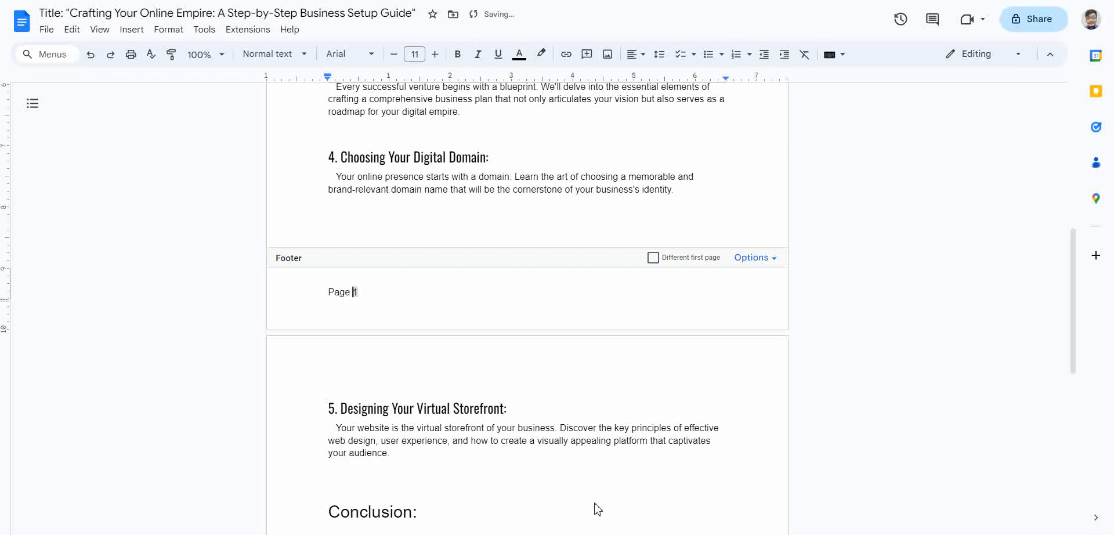
pyautogui.scroll(-7, 774, 408)
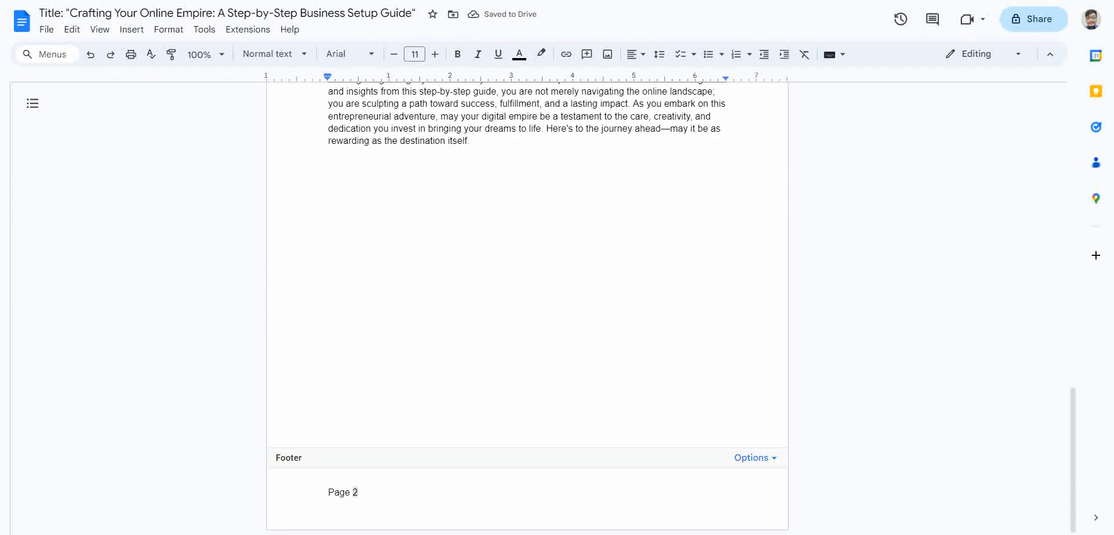
pyautogui.scroll(7, 753, 504)
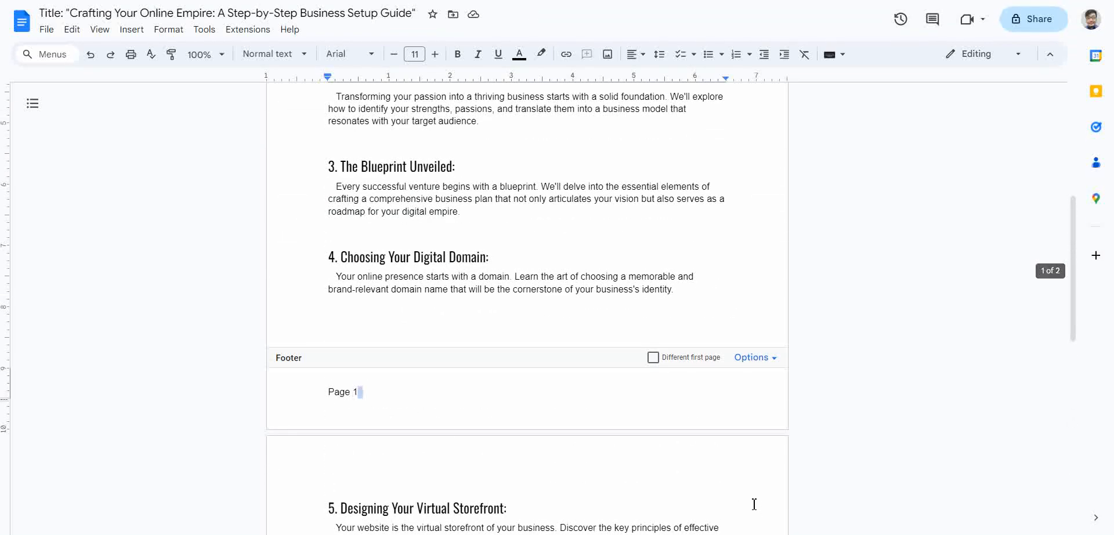
# Extend the footer after the page number with "of" and the automatic page count, and return to the body text.
pyautogui.hotkey('shift', 'Home')
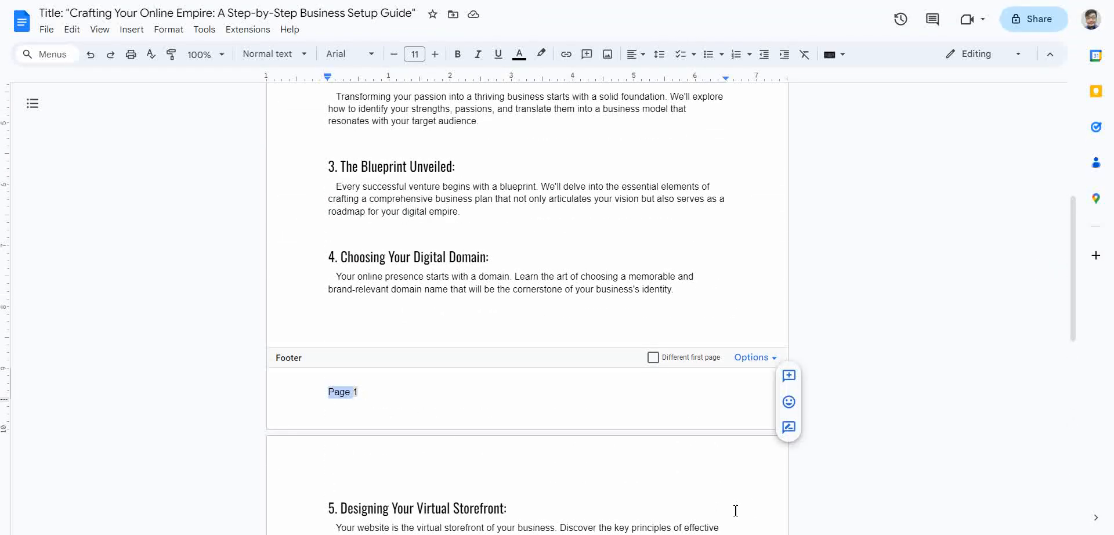
pyautogui.hotkey('shift', 'End')
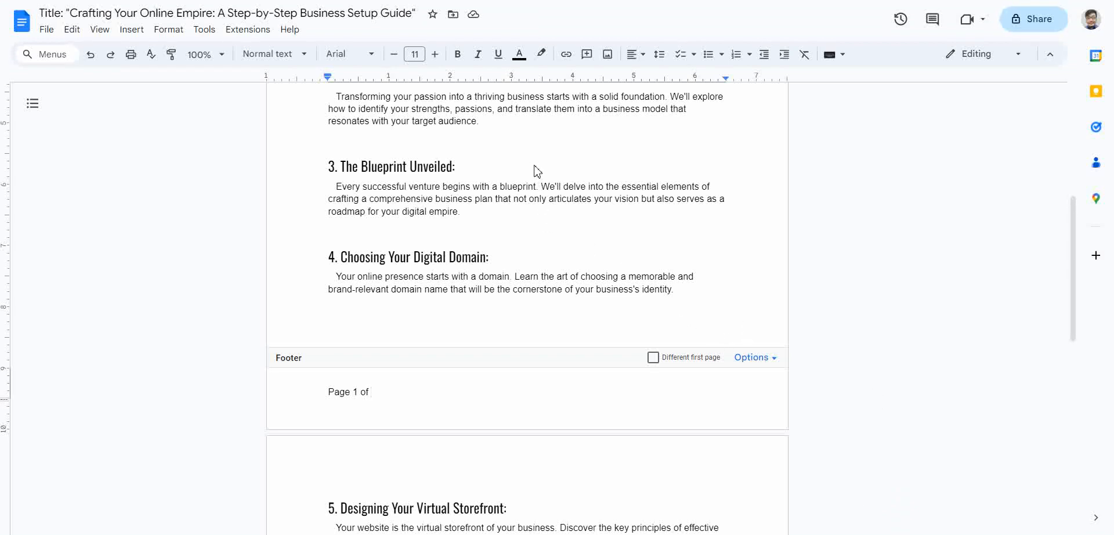
pyautogui.click(131, 30)
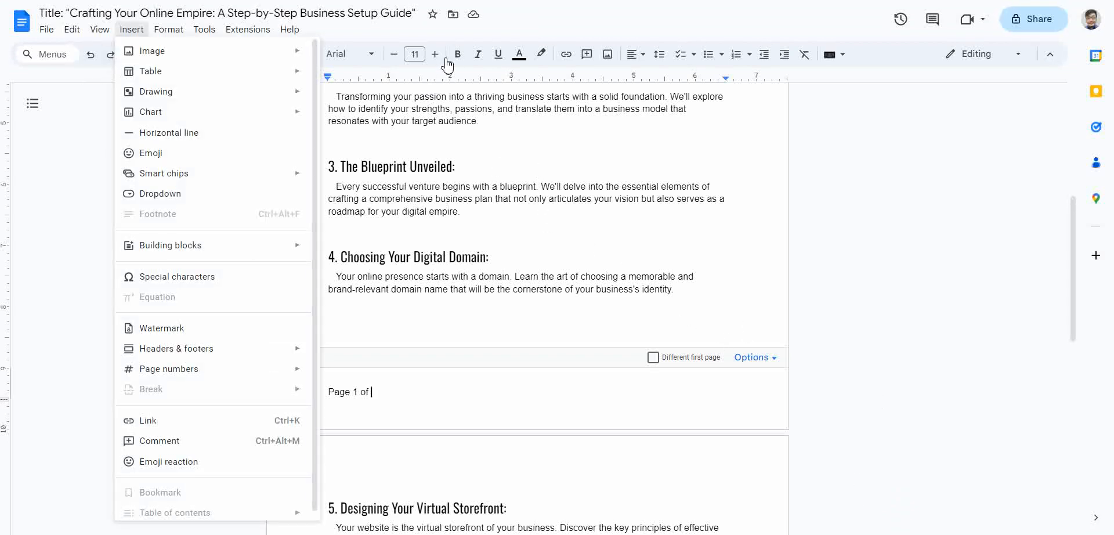
pyautogui.moveTo(194, 369)
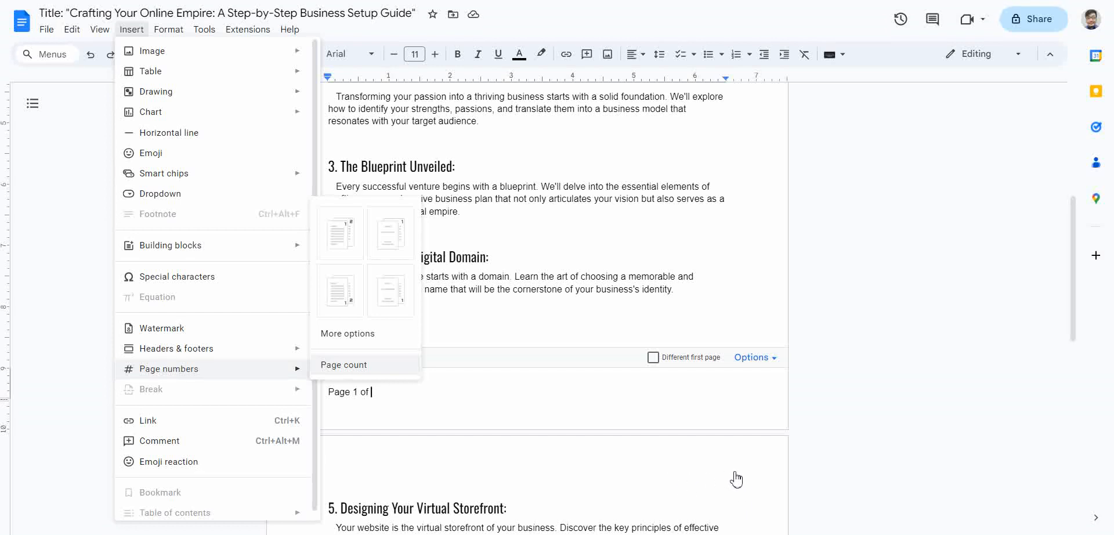
pyautogui.press('Return')
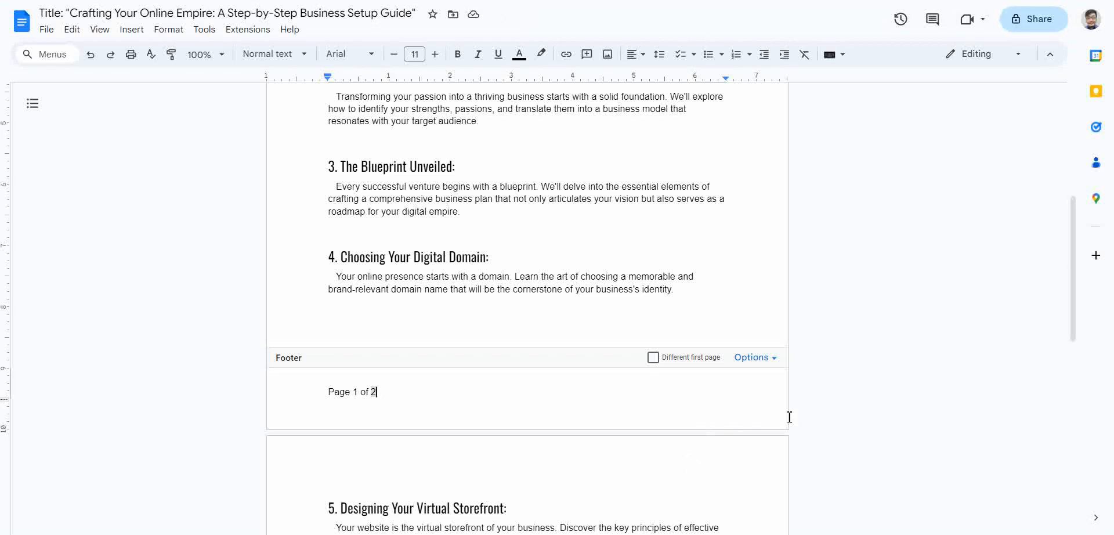
pyautogui.press('Escape')
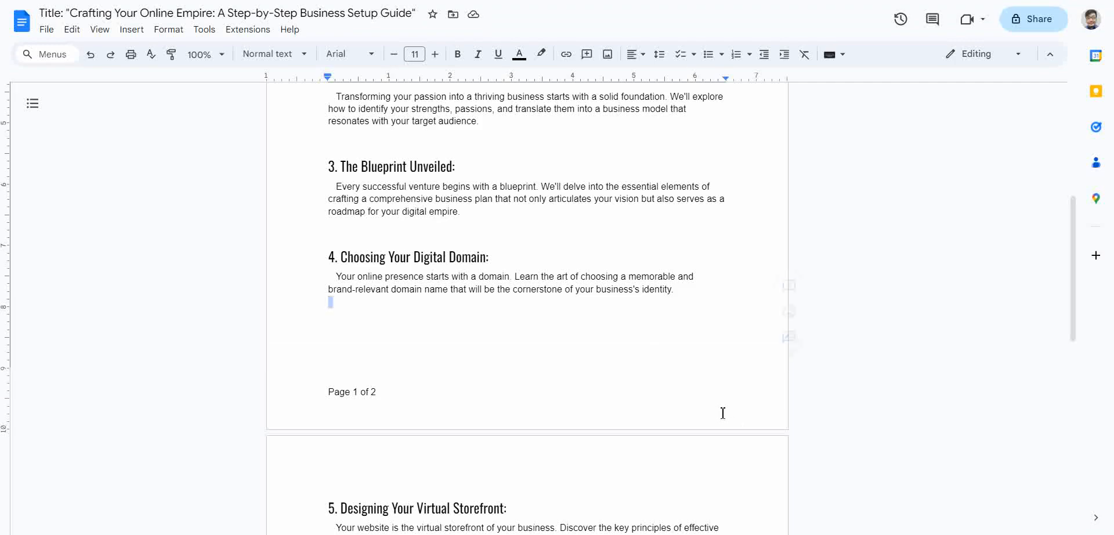
# Insert a page break before the document's title line to leave a blank first page.
pyautogui.scroll(4, 847, 419)
pyautogui.scroll(2, 857, 419)
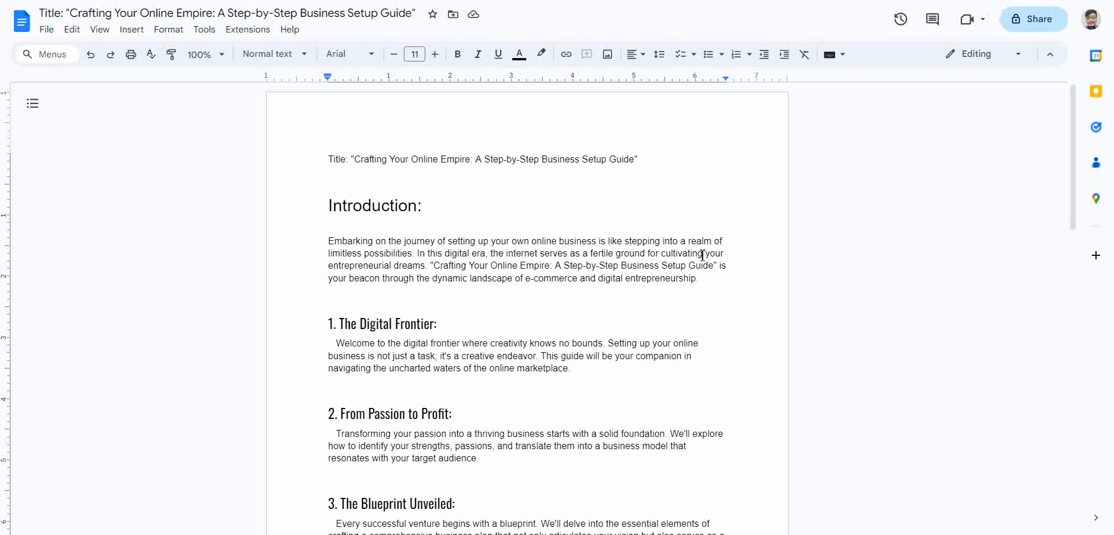
pyautogui.click(688, 218)
pyautogui.hotkey('ctrl', 'Return')
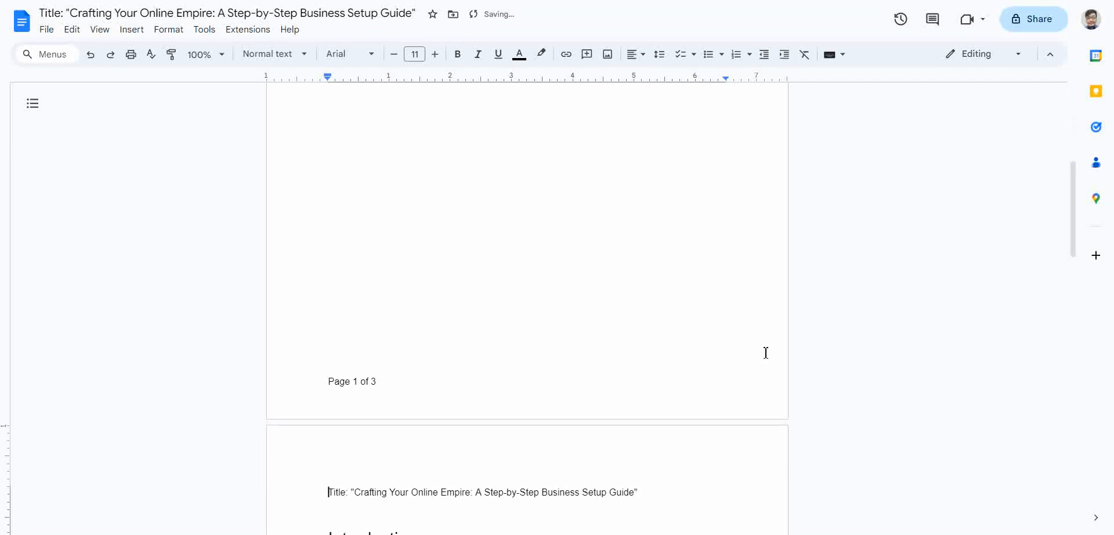
pyautogui.scroll(-4, 797, 355)
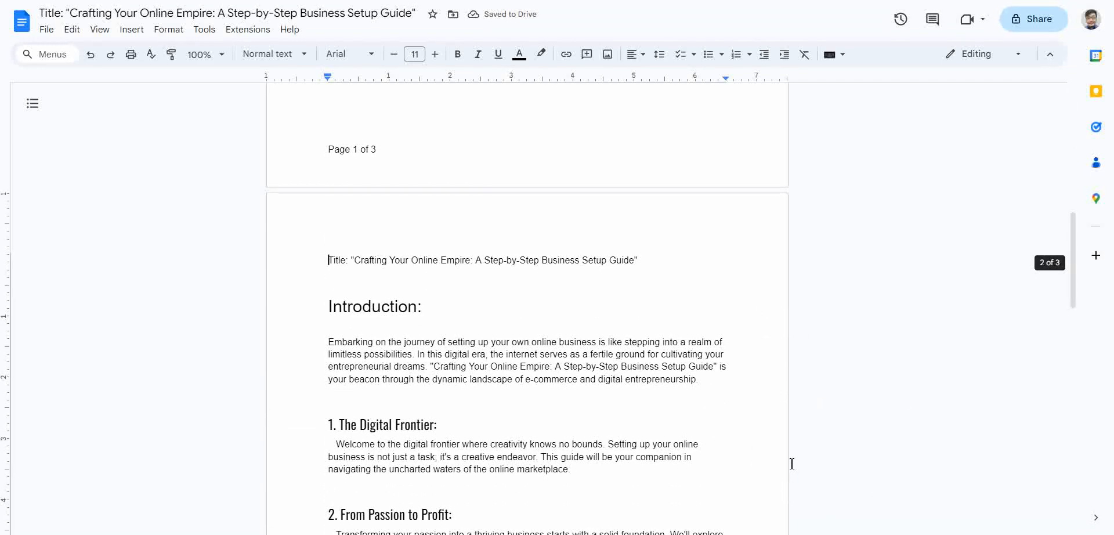
pyautogui.scroll(6, 835, 444)
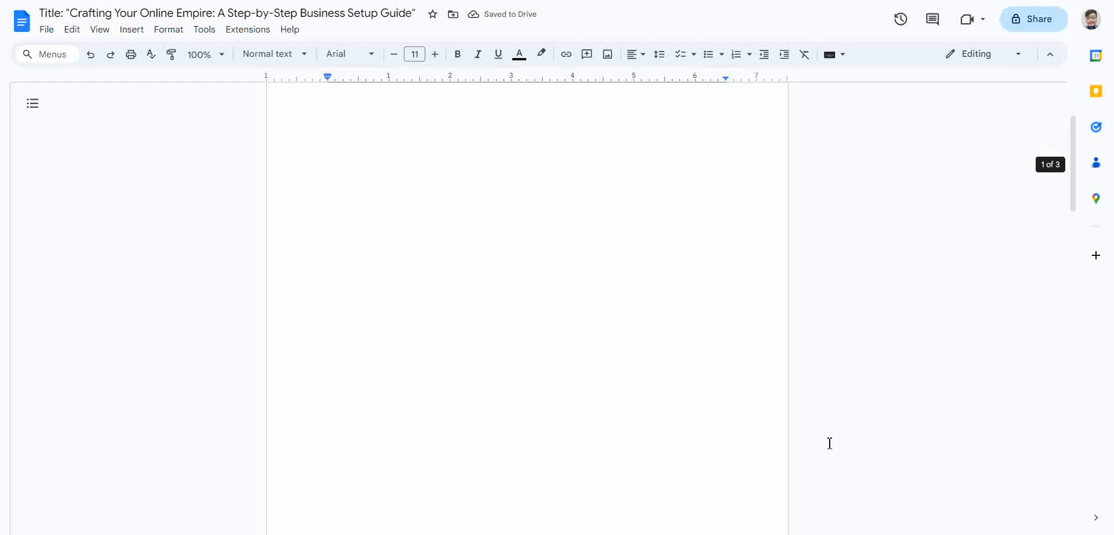
pyautogui.scroll(-2, 827, 442)
pyautogui.scroll(-2, 754, 487)
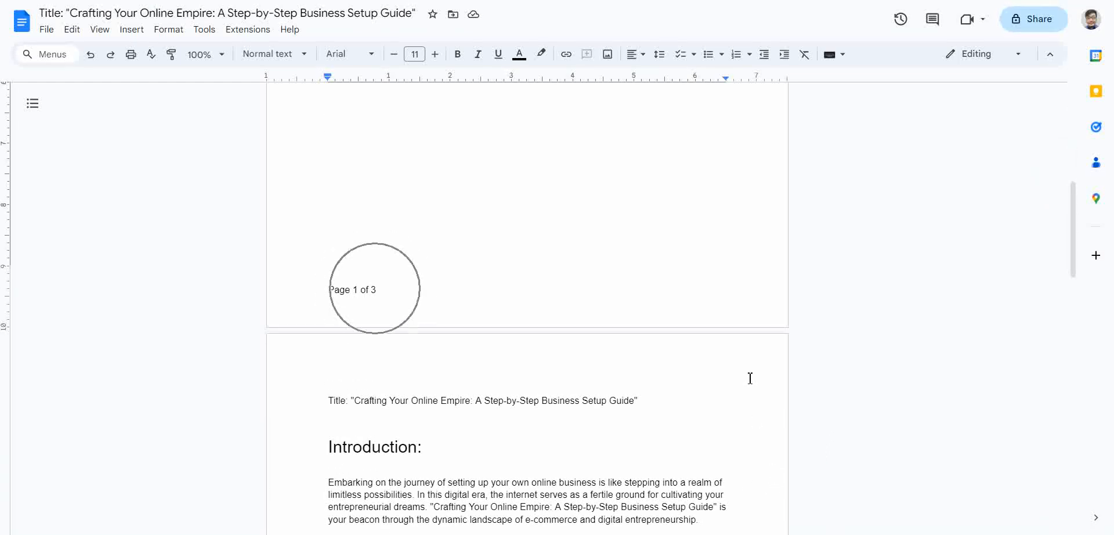
# Insert a plain text table of contents on the blank first page.
pyautogui.scroll(7, 777, 378)
pyautogui.scroll(2, 782, 378)
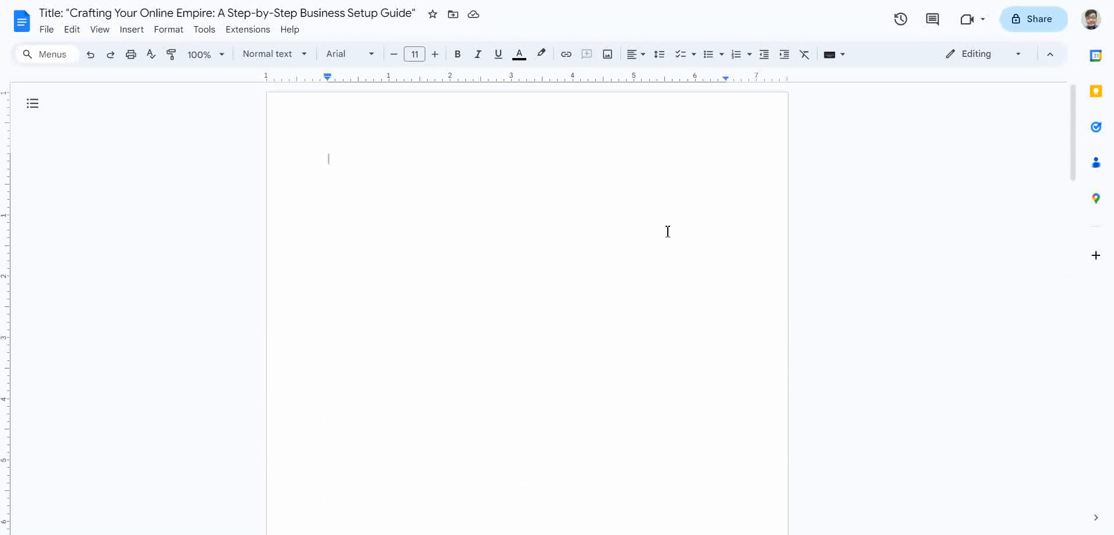
pyautogui.hotkey('alt', 'i')
pyautogui.press('Down')
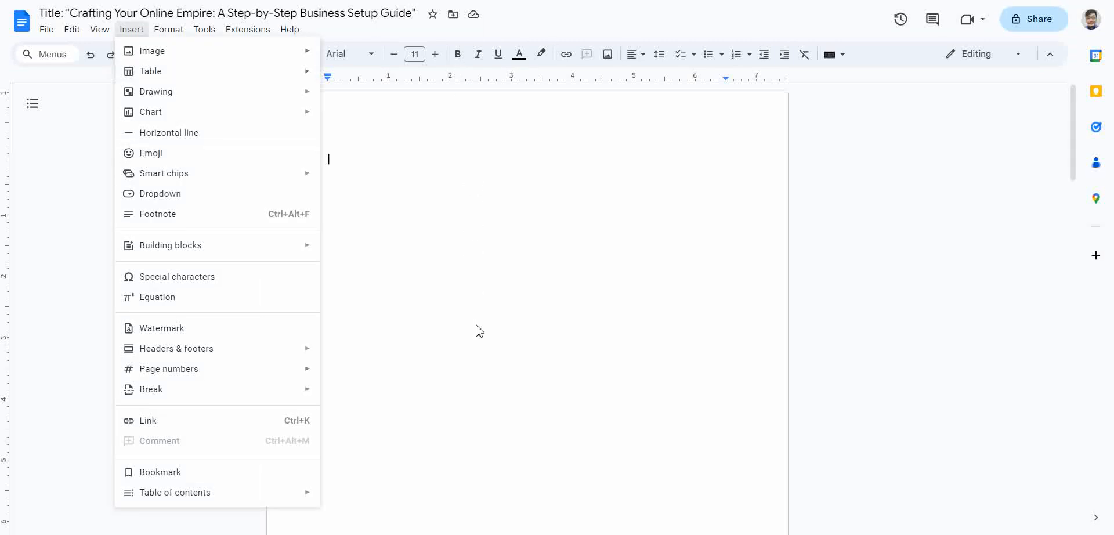
pyautogui.moveTo(174, 492)
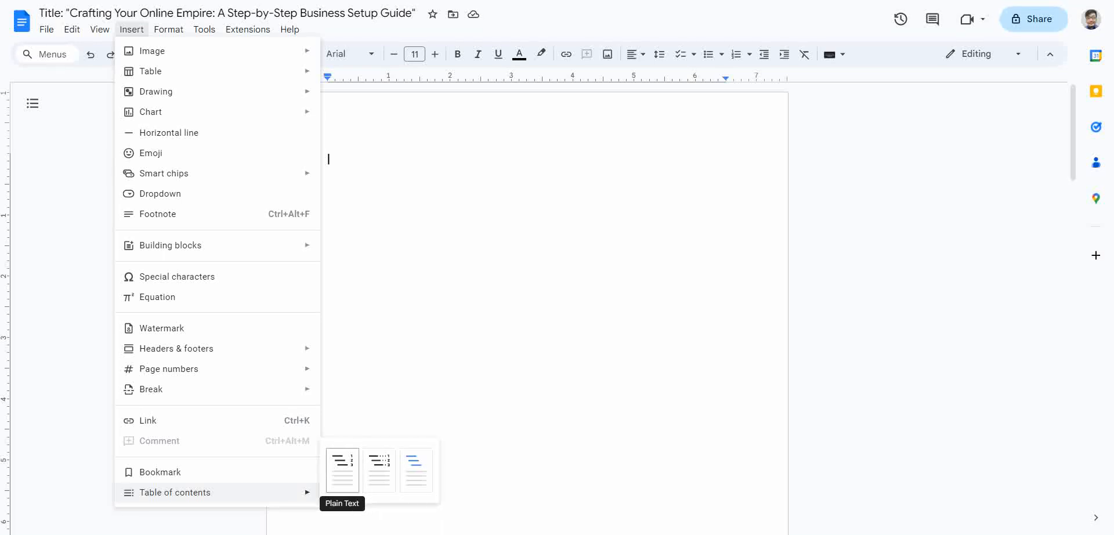
pyautogui.click(342, 470)
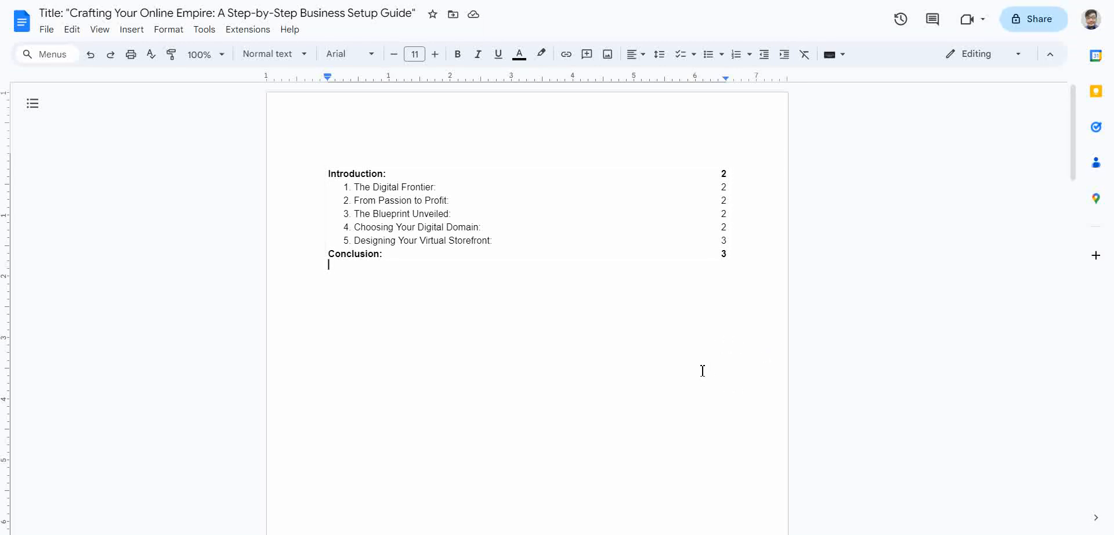
# Insert a dotted table of contents below the plain text one.
pyautogui.hotkey('alt', 'i')
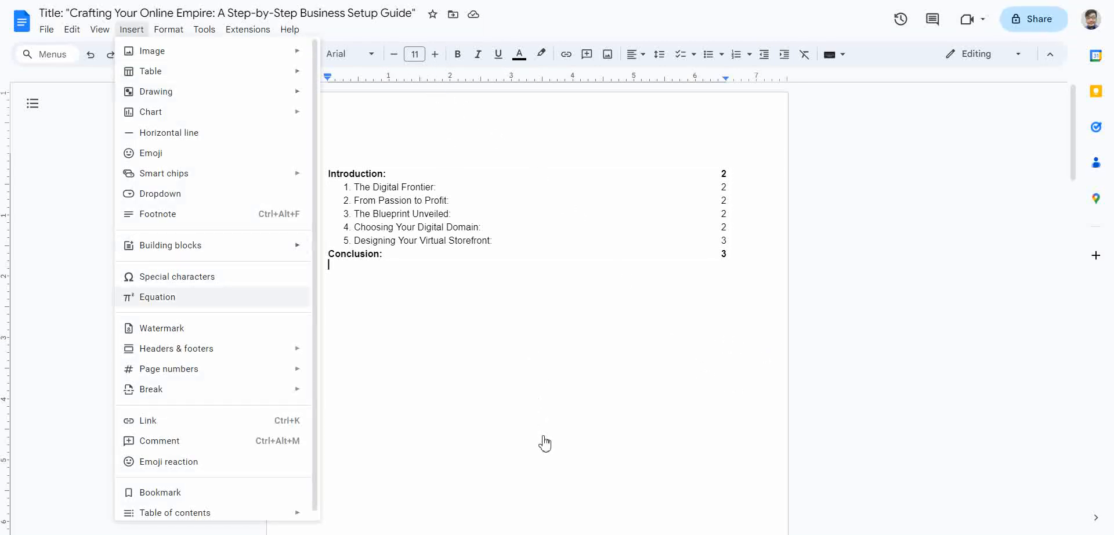
pyautogui.moveTo(174, 512)
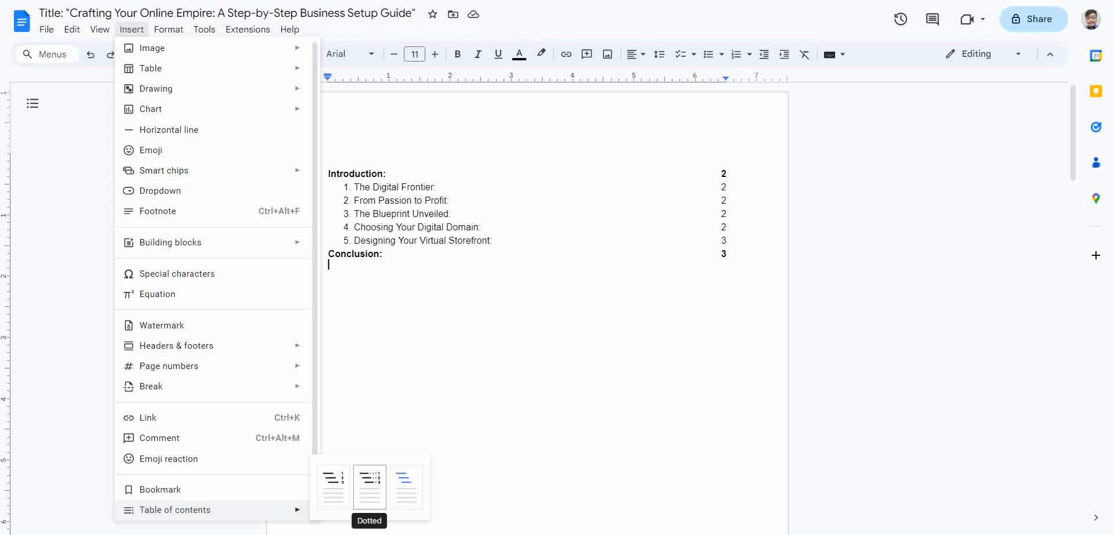
pyautogui.click(370, 486)
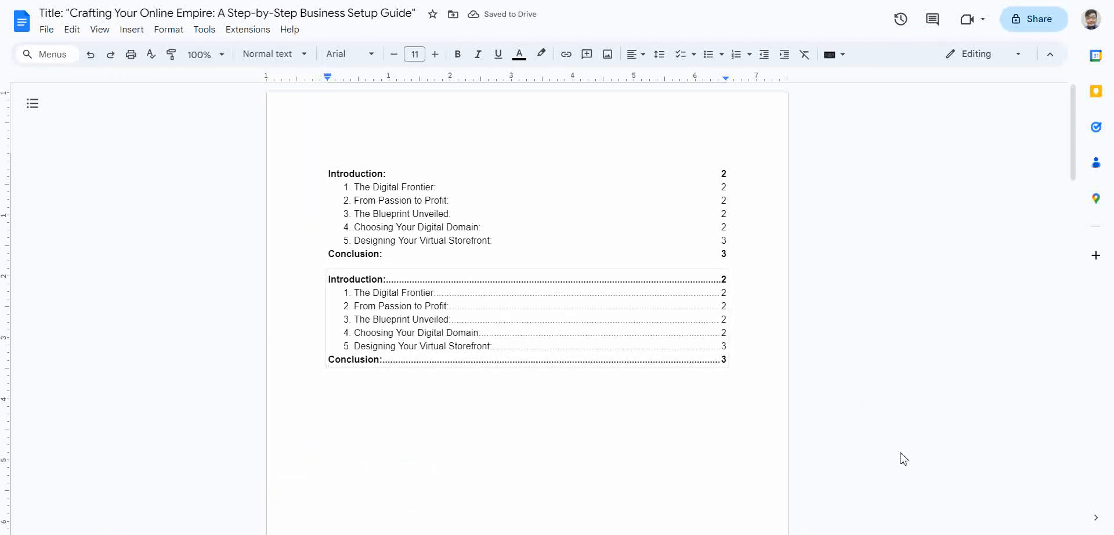
# Insert a third table of contents in the links style below the dotted one.
pyautogui.click(978, 259)
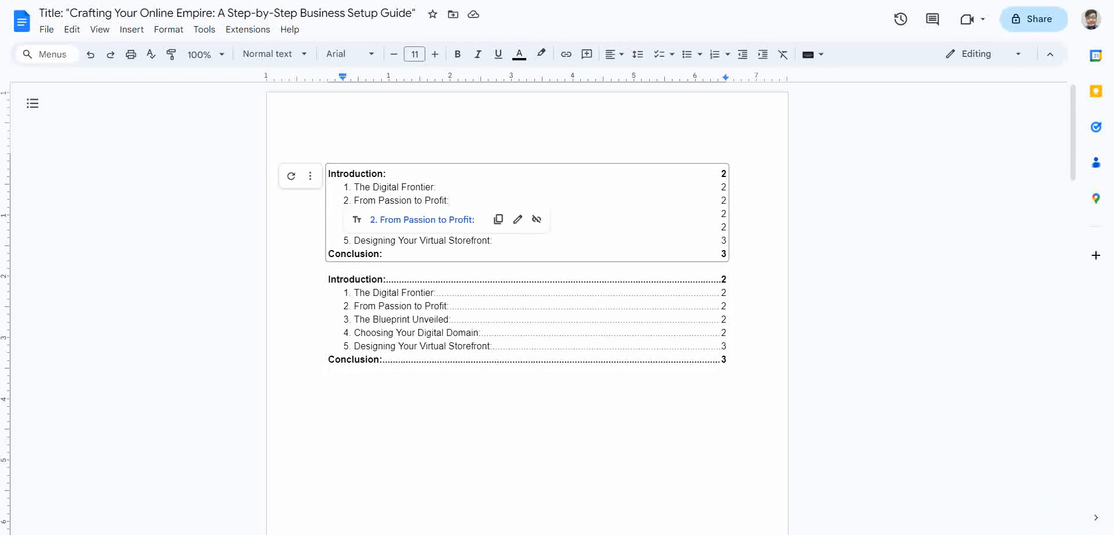
pyautogui.click(920, 499)
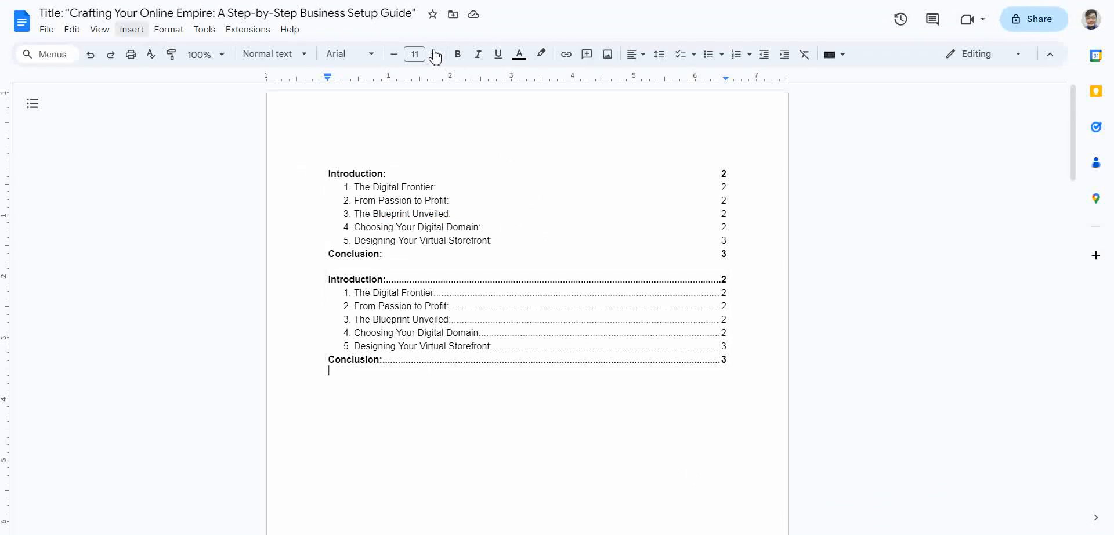
pyautogui.click(131, 30)
pyautogui.moveTo(174, 509)
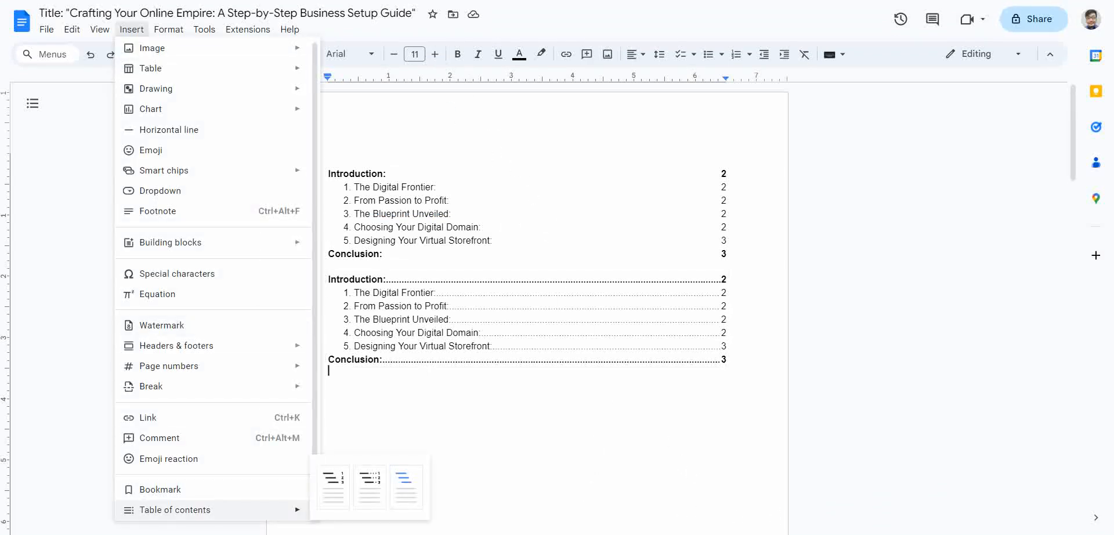
pyautogui.click(406, 486)
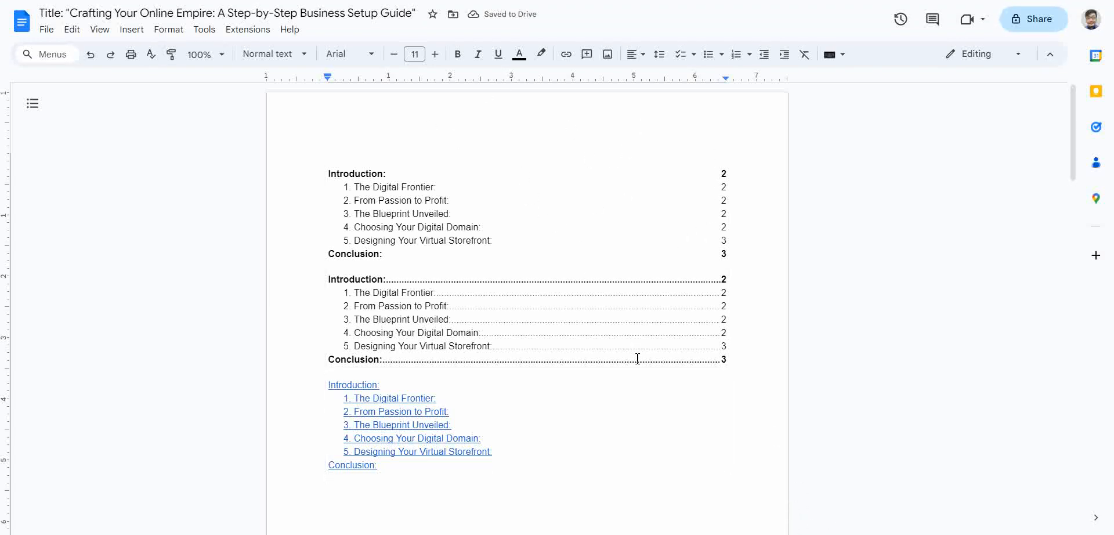
# Go through the entries of the linked table of contents and follow the link to "5. Designing Your Virtual Storefront:".
pyautogui.scroll(-2, 637, 358)
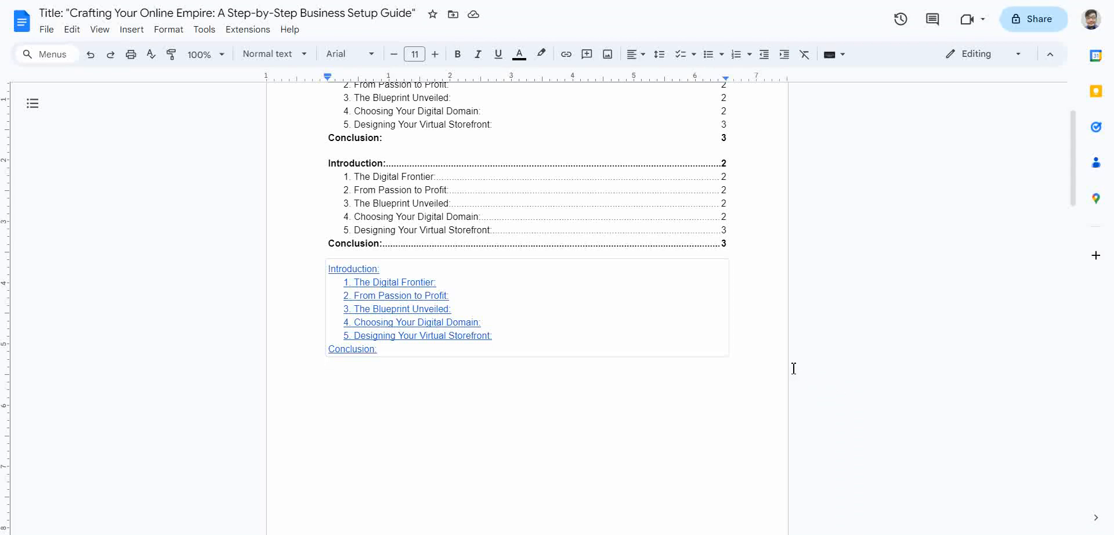
pyautogui.click(411, 282)
pyautogui.click(415, 322)
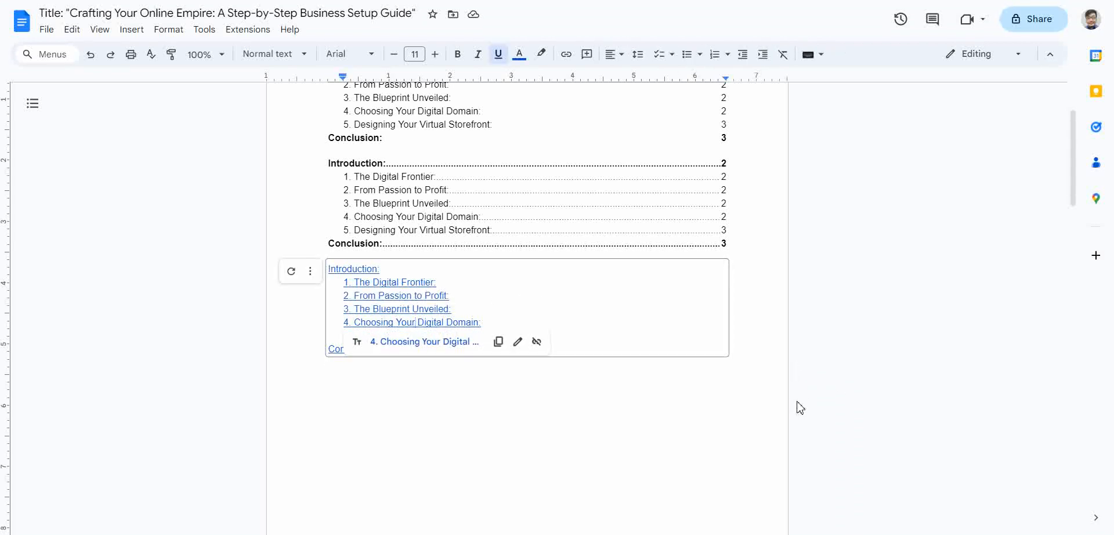
pyautogui.press('Up')
pyautogui.press('Up')
pyautogui.press('Up')
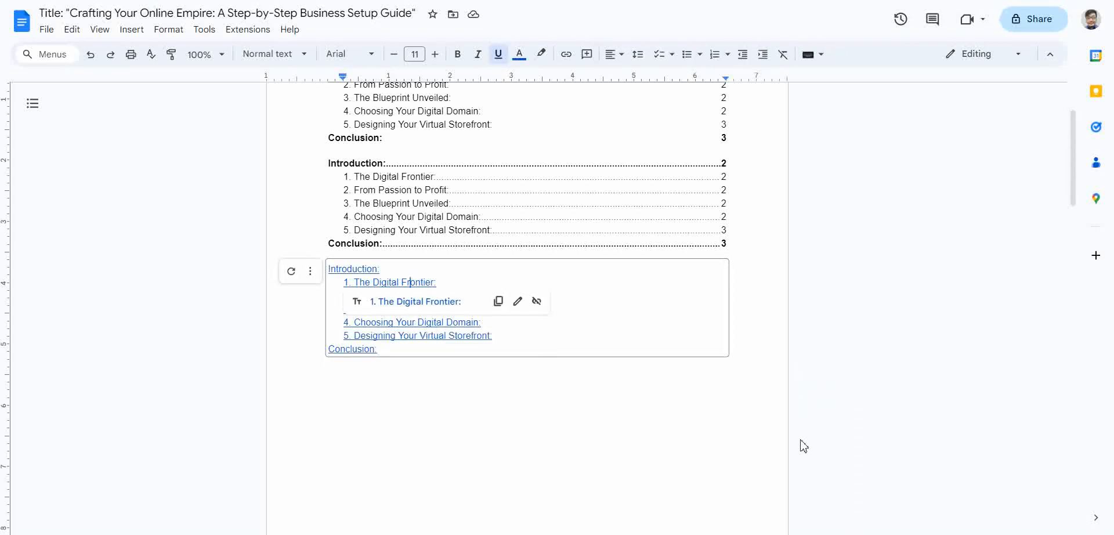
pyautogui.press('Down')
pyautogui.press('Down')
pyautogui.press('Down')
pyautogui.press('Down')
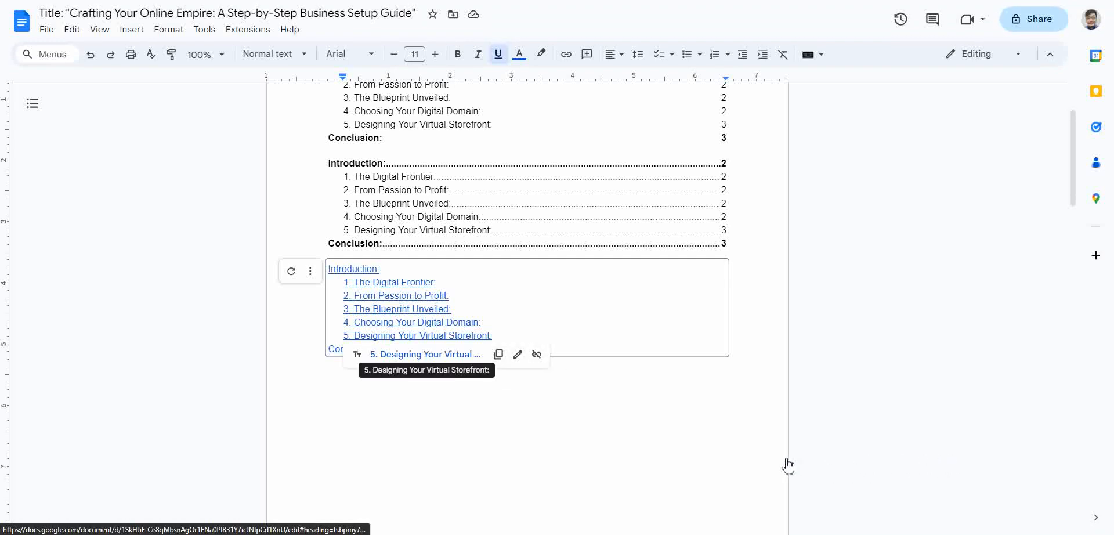
pyautogui.click(425, 355)
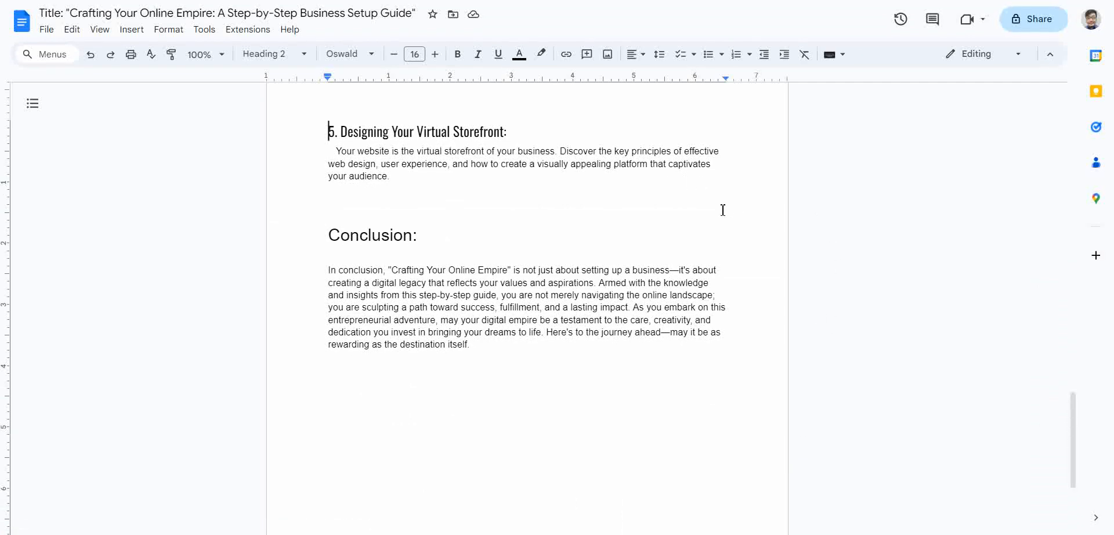
# Look over the last page down to its footer and return to the tables of contents on the first page.
pyautogui.scroll(-3, 737, 242)
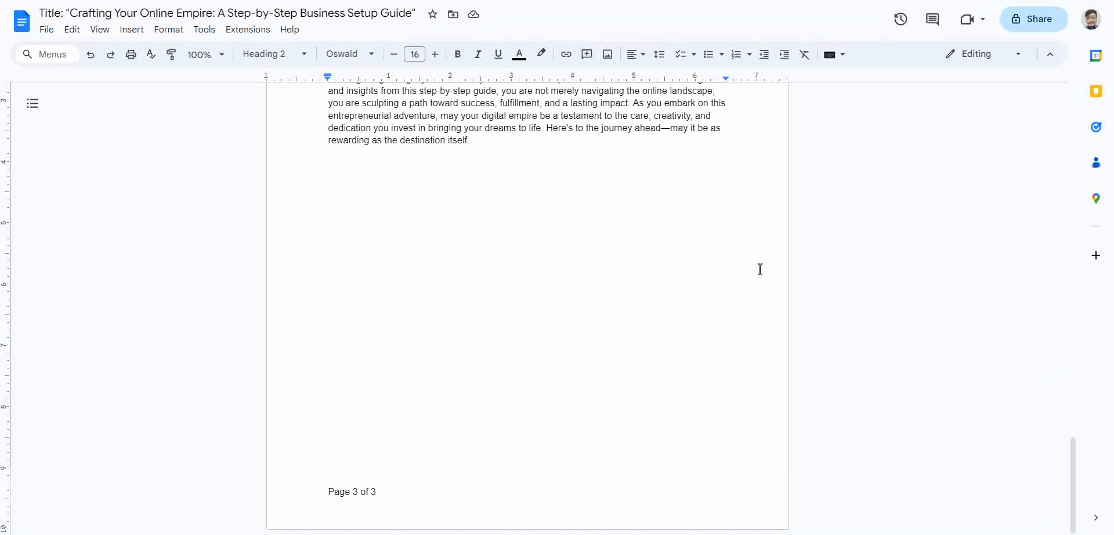
pyautogui.scroll(3, 760, 269)
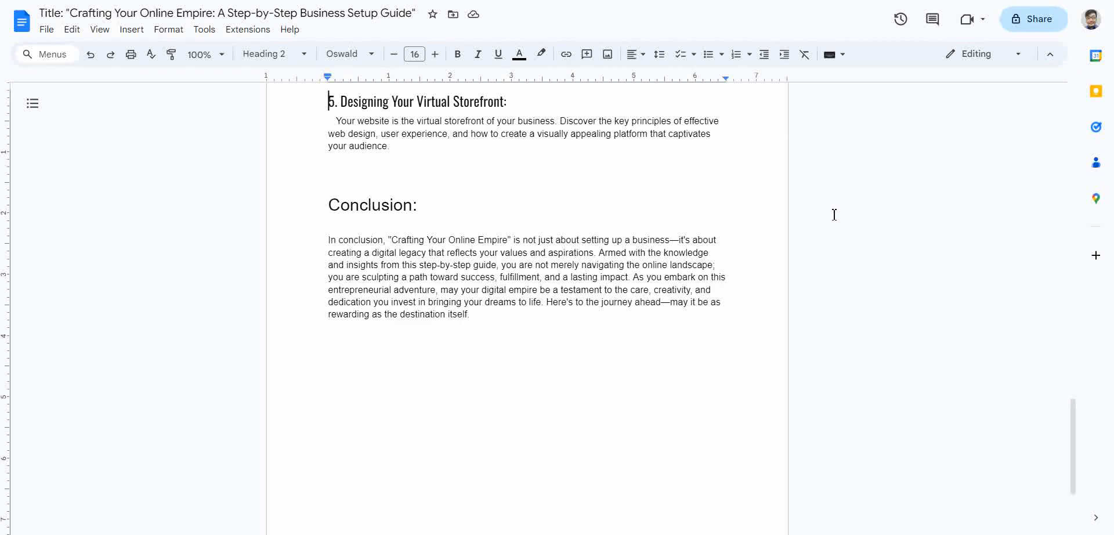
pyautogui.scroll(15, 780, 228)
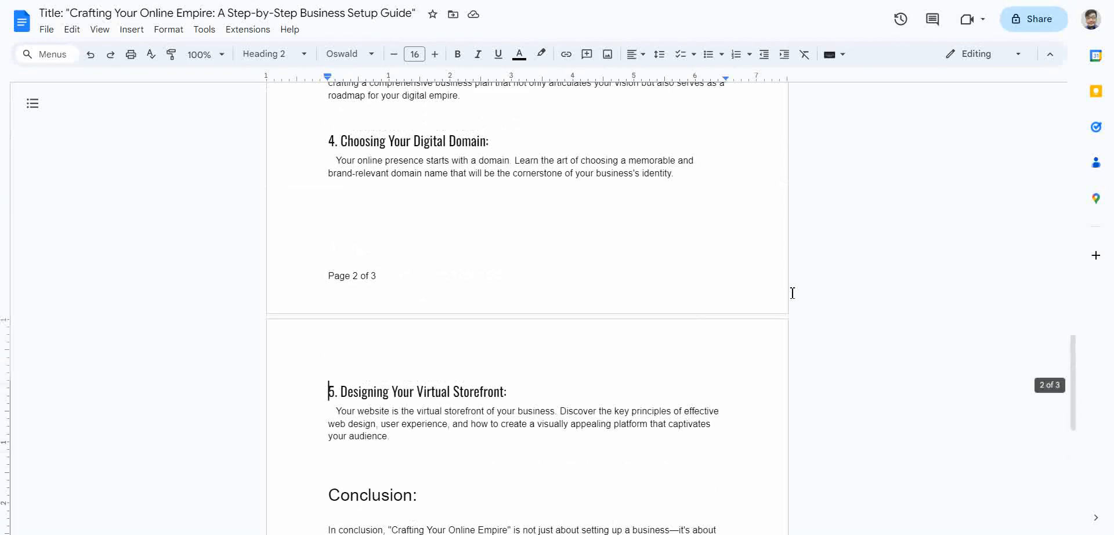
pyautogui.scroll(4, 820, 366)
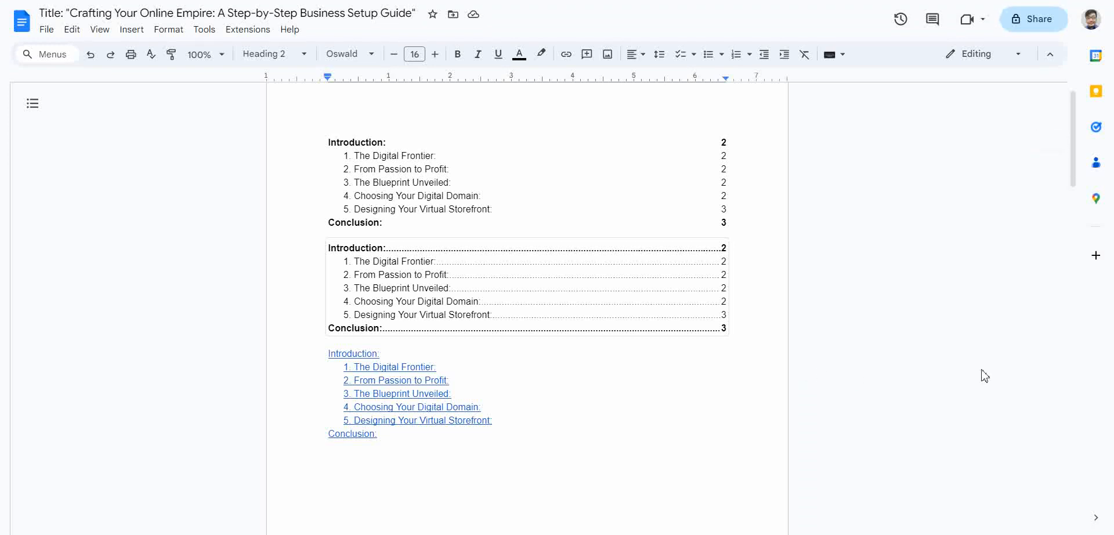
# Remove the links-style table of contents at the end of the first page.
pyautogui.click(726, 273)
pyautogui.click(378, 169)
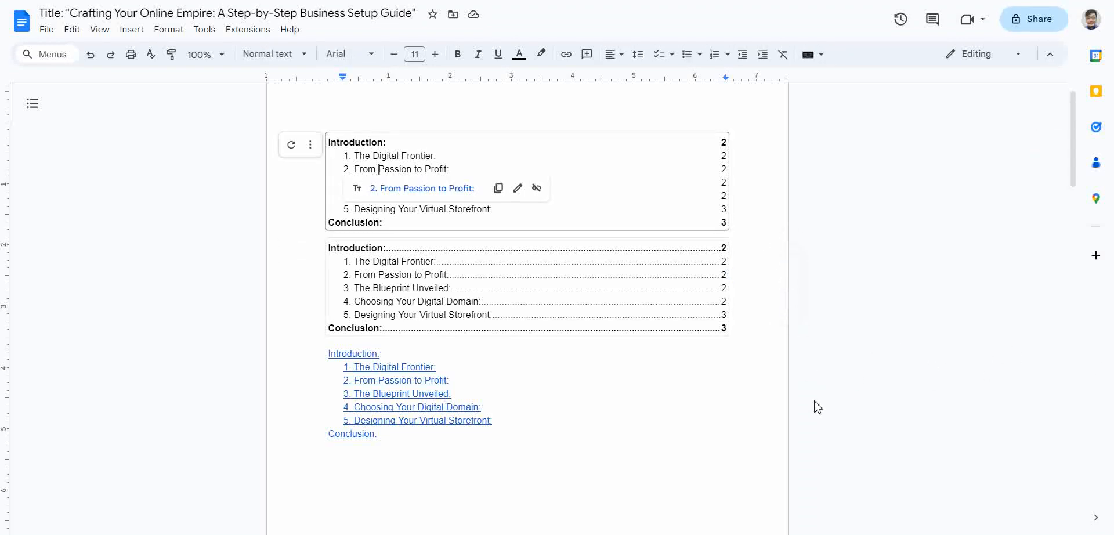
pyautogui.click(382, 353)
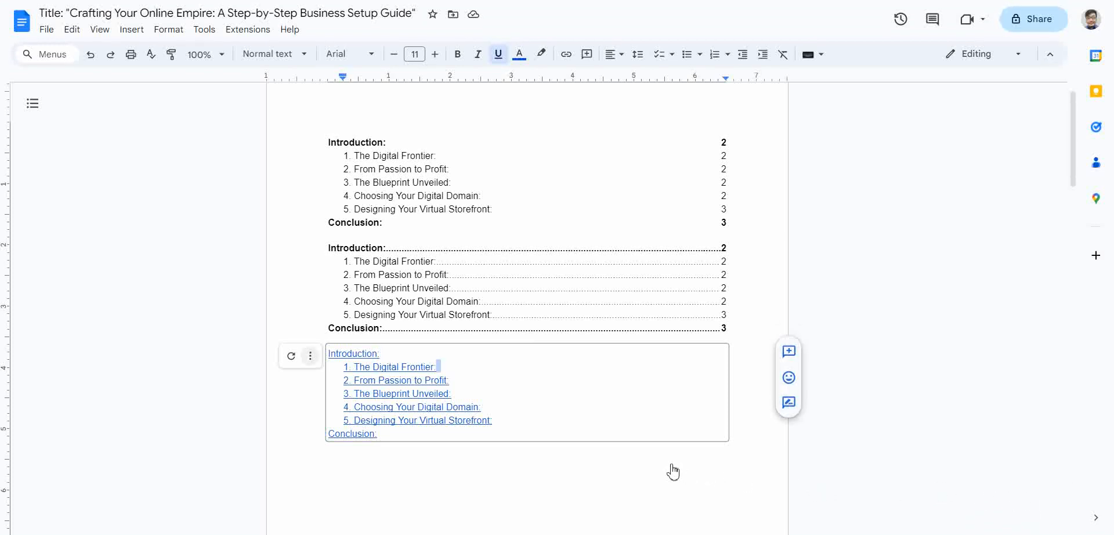
pyautogui.click(310, 356)
pyautogui.press('Down')
pyautogui.press('Return')
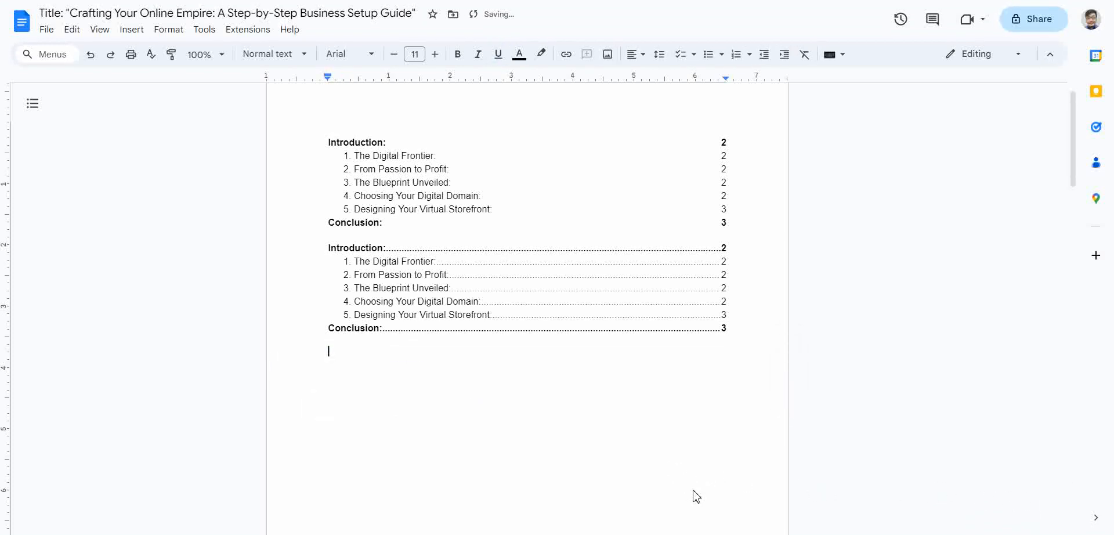
# Remove the plain text table of contents above the dotted one.
pyautogui.click(696, 197)
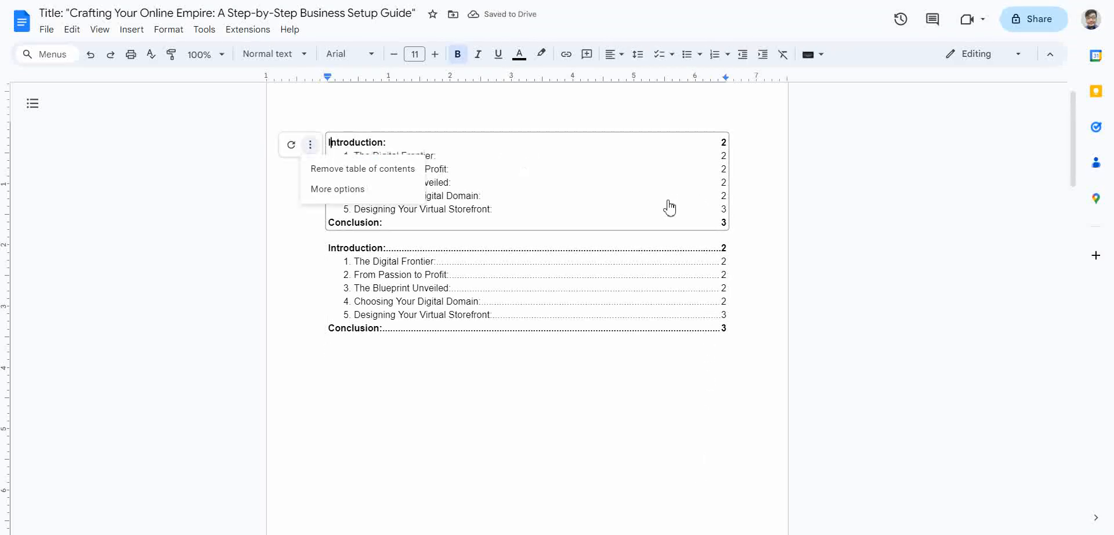
pyautogui.press('Down')
pyautogui.press('Return')
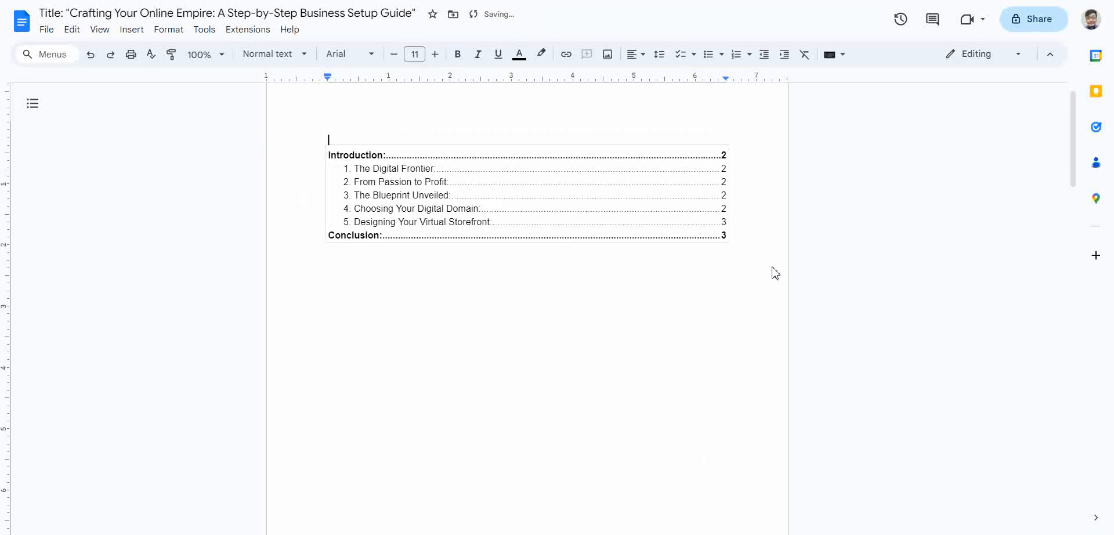
# Insert page breaks before the headings "2. From Passion to Profit:" and "3. The Blueprint Unveiled:".
pyautogui.scroll(-4, 745, 344)
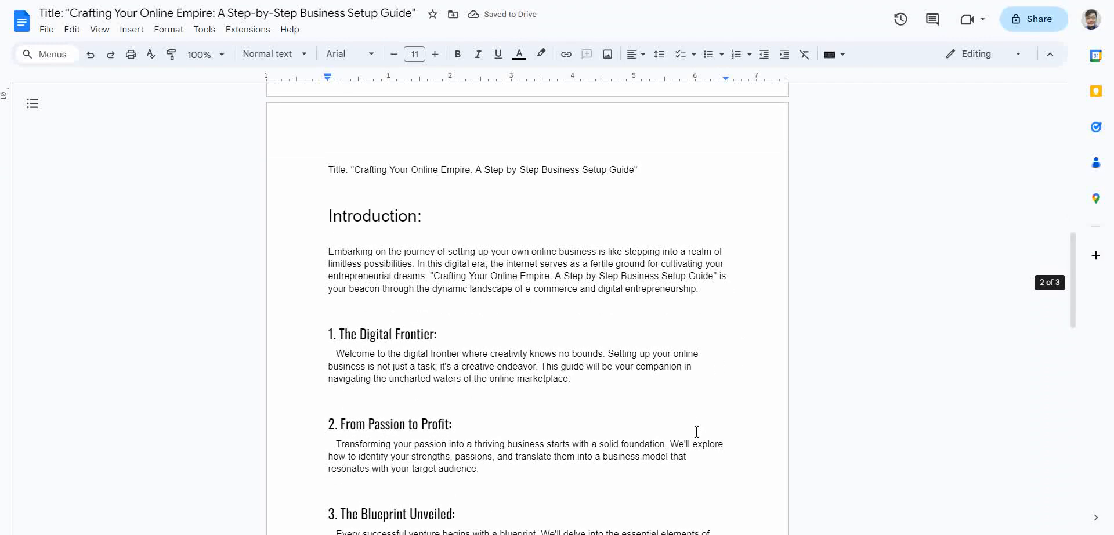
pyautogui.scroll(-2, 696, 427)
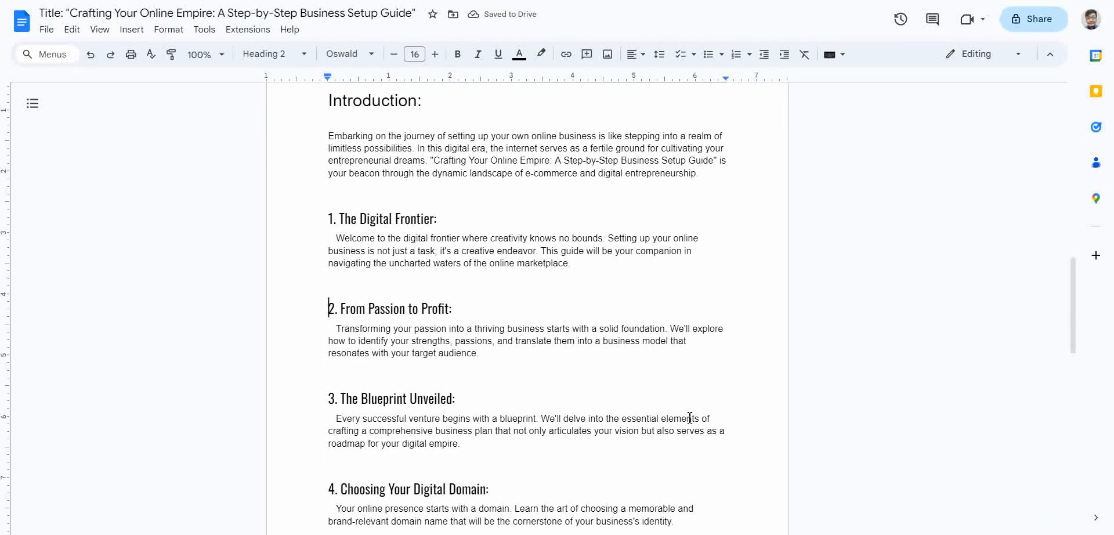
pyautogui.hotkey('ctrl', 'Return')
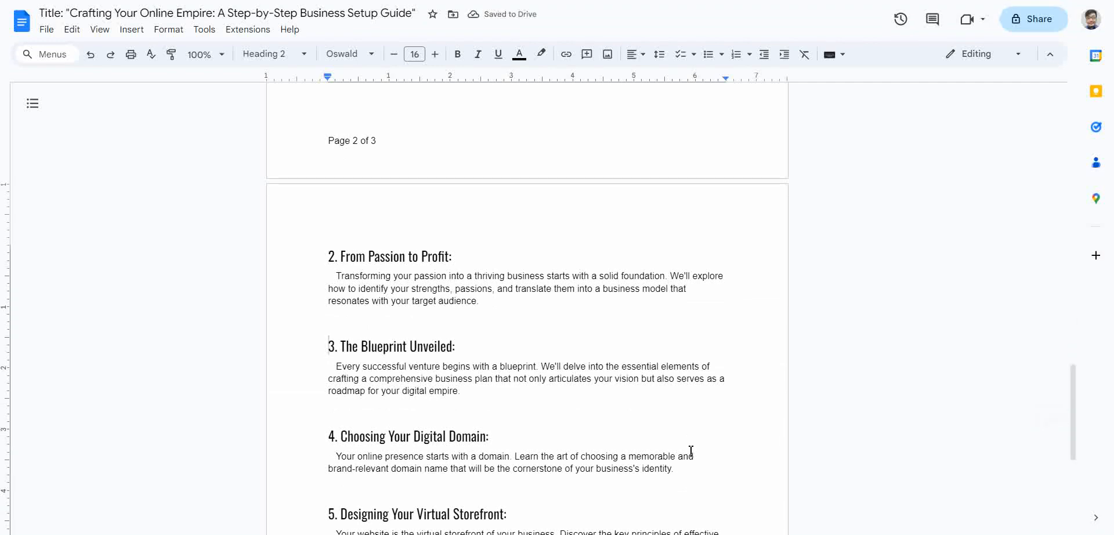
pyautogui.hotkey('ctrl', 'Return')
# Insert a page break before the heading "4. Choosing Your Digital Domain:".
pyautogui.scroll(-2, 686, 446)
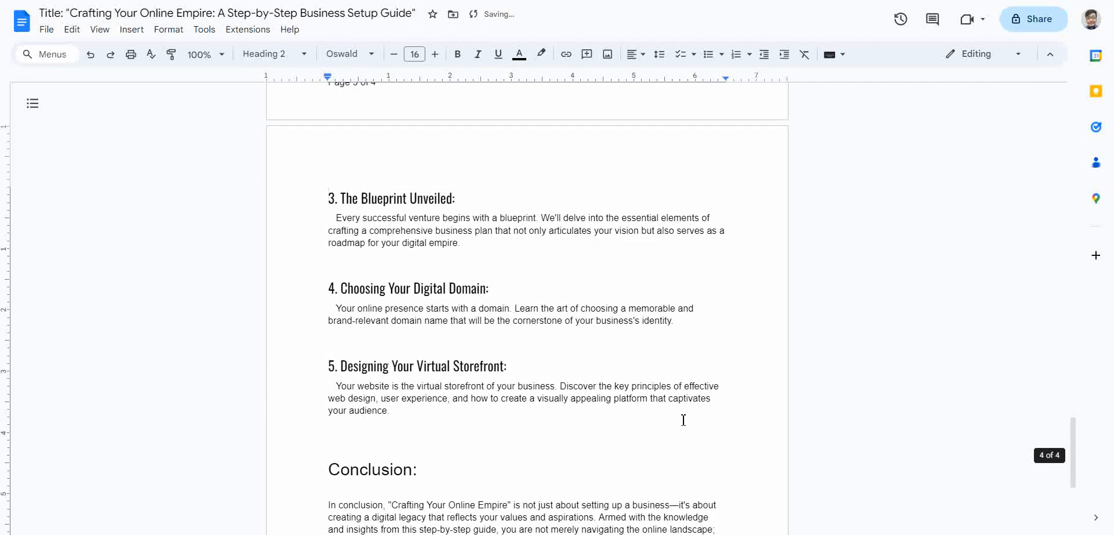
pyautogui.press('Down')
pyautogui.press('Down')
pyautogui.press('Down')
pyautogui.press('Down')
pyautogui.press('Down')
pyautogui.hotkey('ctrl', 'Return')
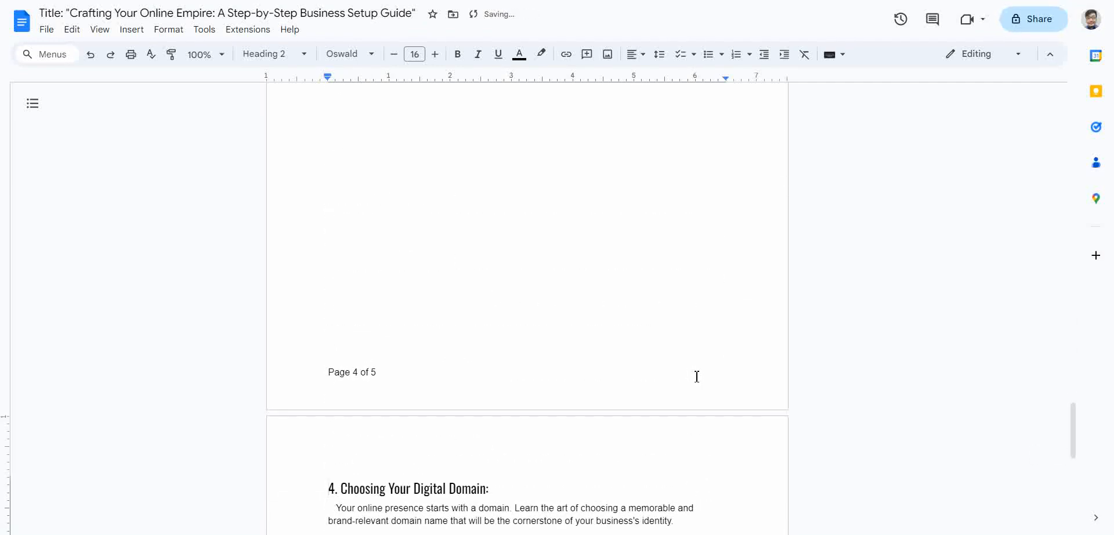
# Insert a page break before the heading "5. Designing Your Virtual Storefront:".
pyautogui.scroll(-5, 705, 400)
pyautogui.press('Down')
pyautogui.press('Down')
pyautogui.press('Down')
pyautogui.press('Down')
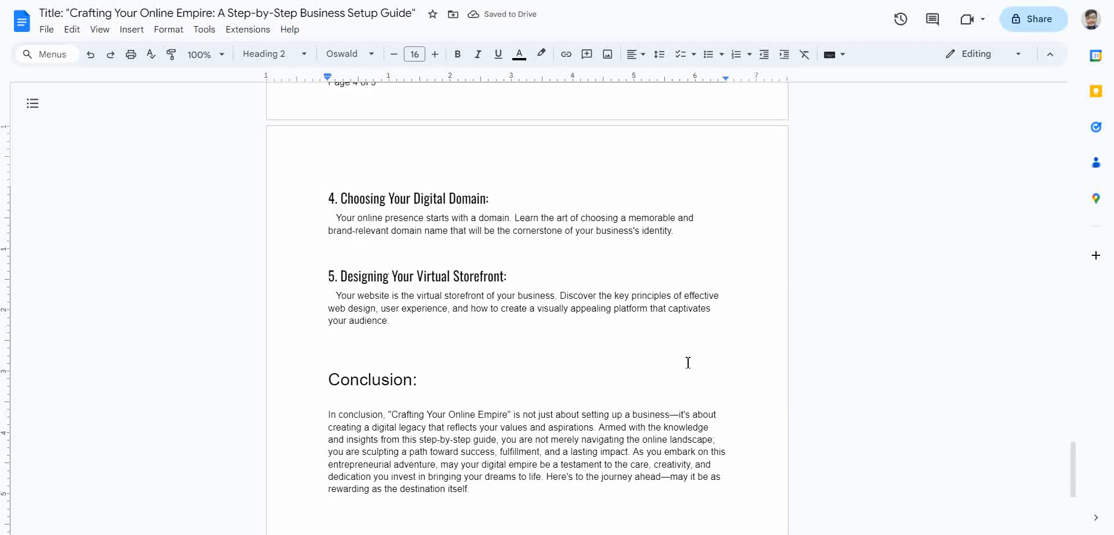
pyautogui.hotkey('ctrl', 'Return')
pyautogui.scroll(-3, 742, 423)
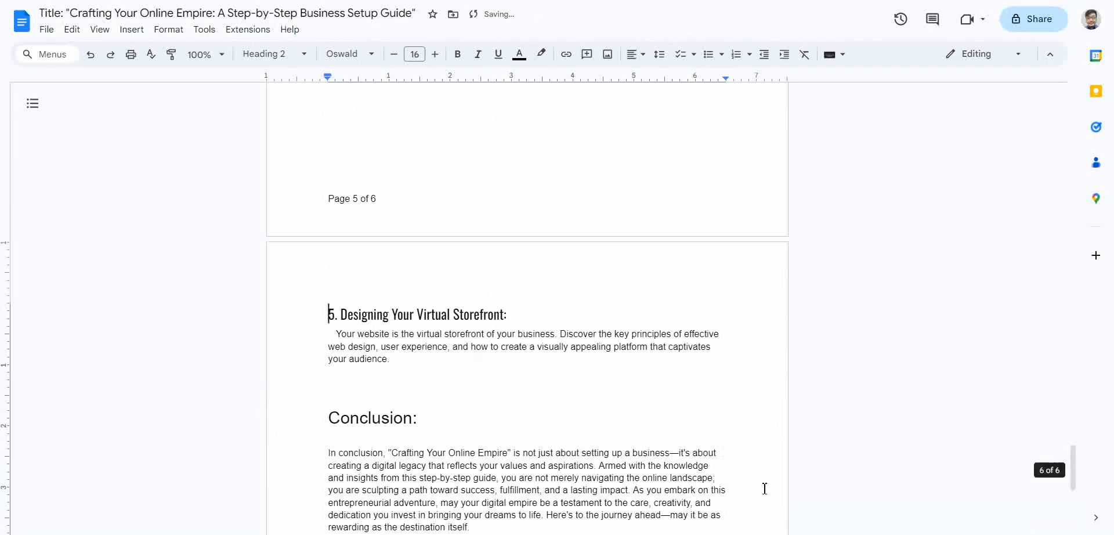
# Return to the first page and turn on the display of non-printing characters.
pyautogui.scroll(20, 785, 406)
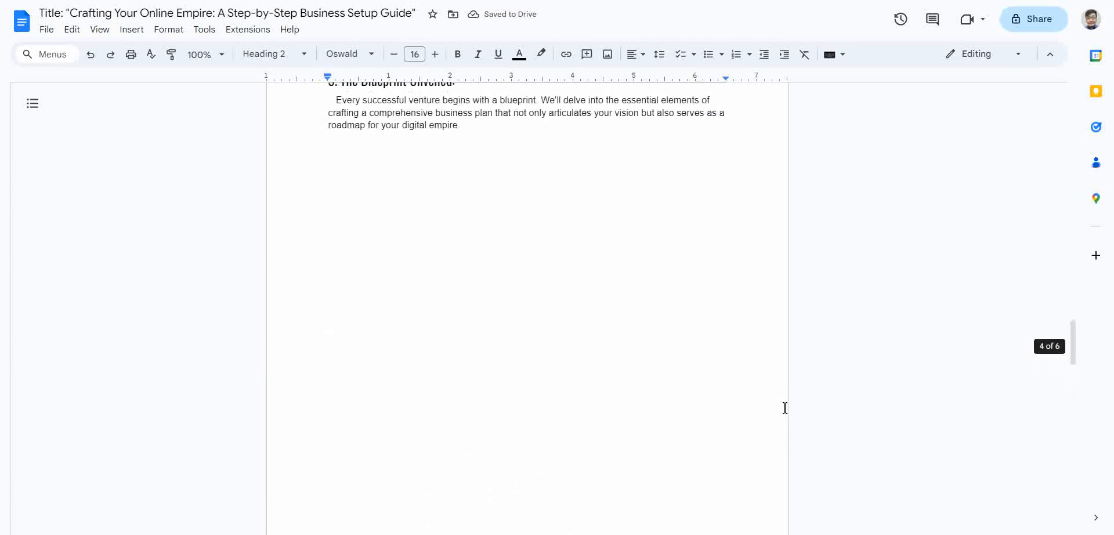
pyautogui.scroll(15, 784, 407)
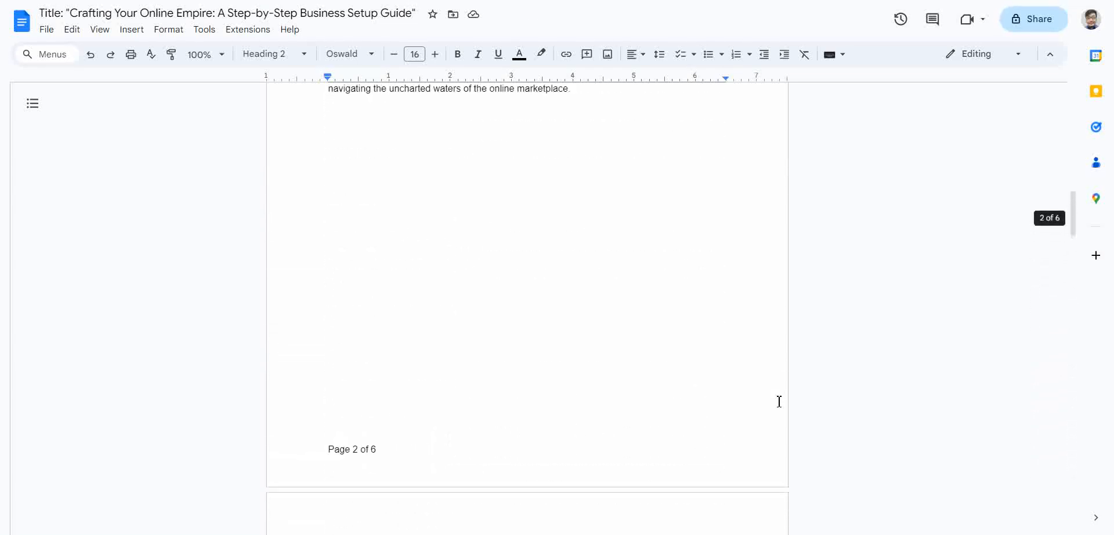
pyautogui.scroll(12, 777, 395)
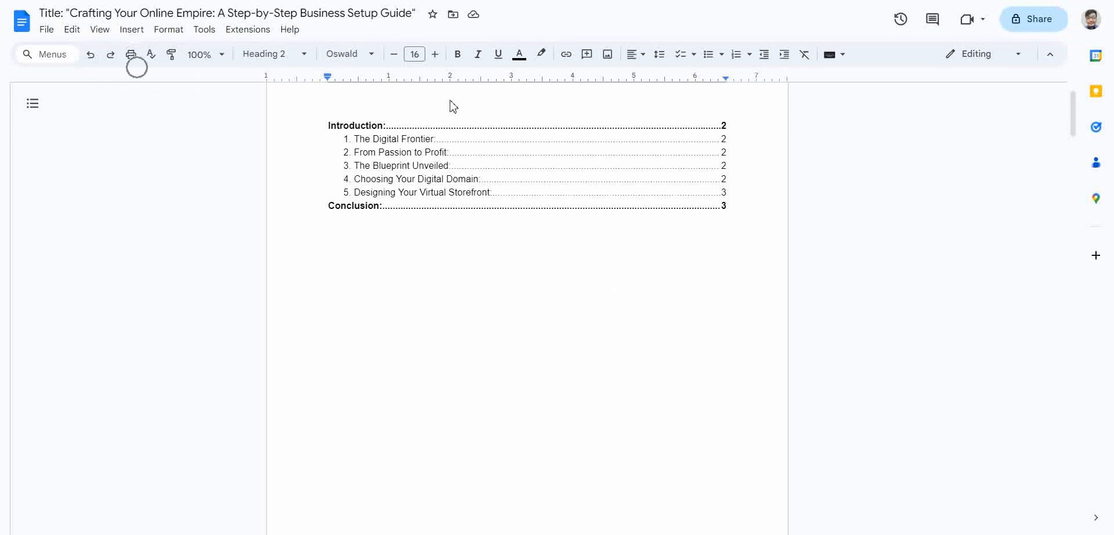
pyautogui.press('Left')
pyautogui.press('Right')
pyautogui.press('Left')
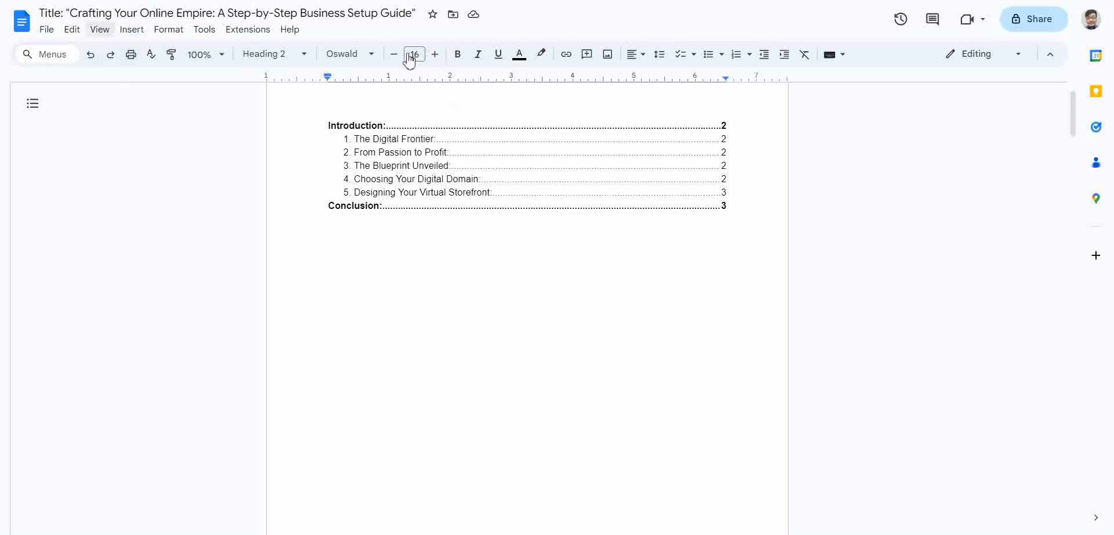
pyautogui.press('Down')
pyautogui.press('Down')
pyautogui.press('Down')
pyautogui.press('Down')
pyautogui.press('Down')
pyautogui.press('Down')
pyautogui.press('Down')
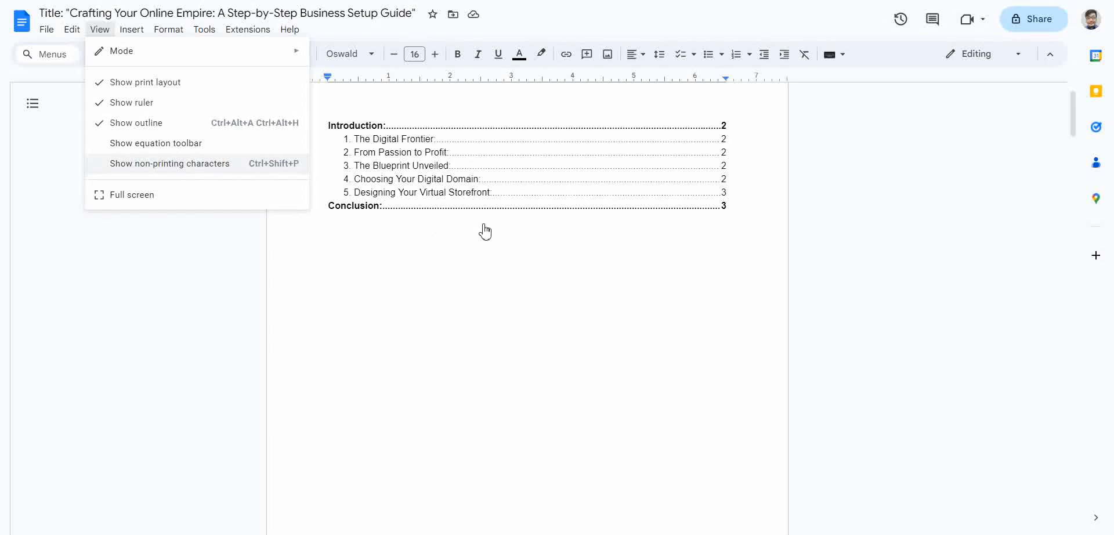
pyautogui.press('Return')
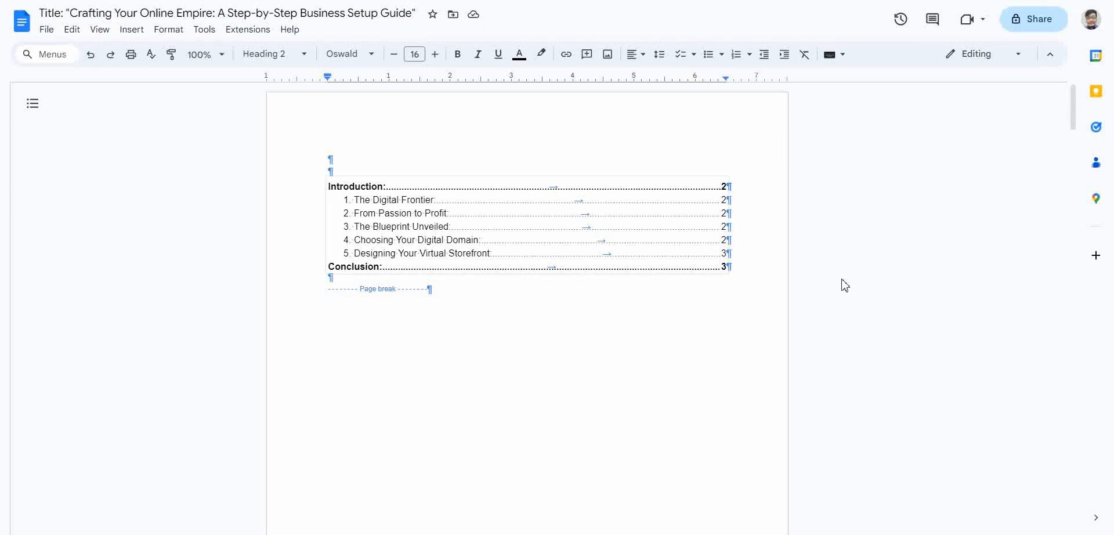
# Delete one of the two blank lines above the dotted table of contents.
pyautogui.click(697, 224)
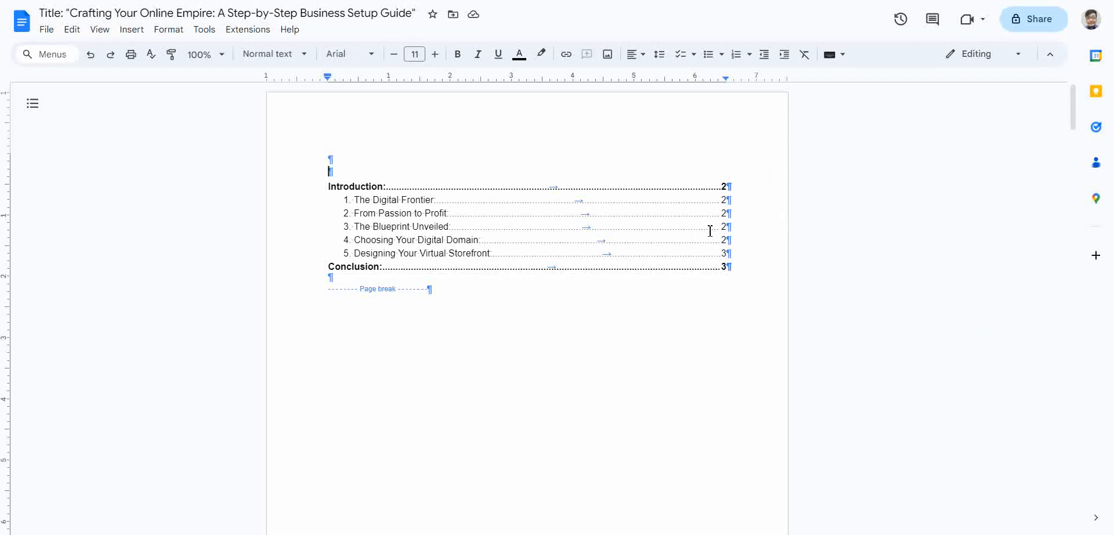
pyautogui.press('Up')
pyautogui.press('BackSpace')
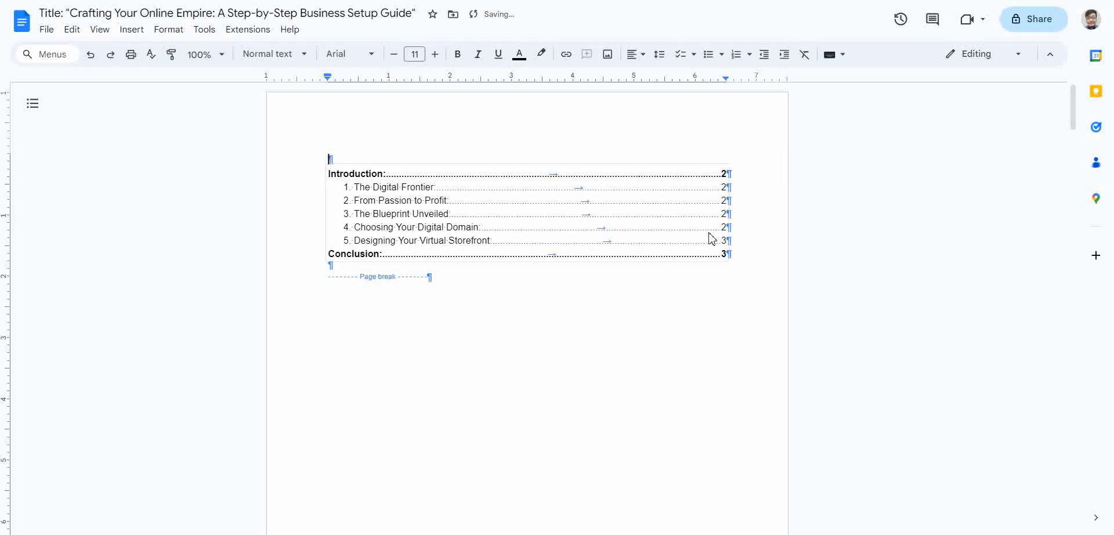
# Examine the page break markers on the contents page and at the end of each following section.
pyautogui.click(824, 381)
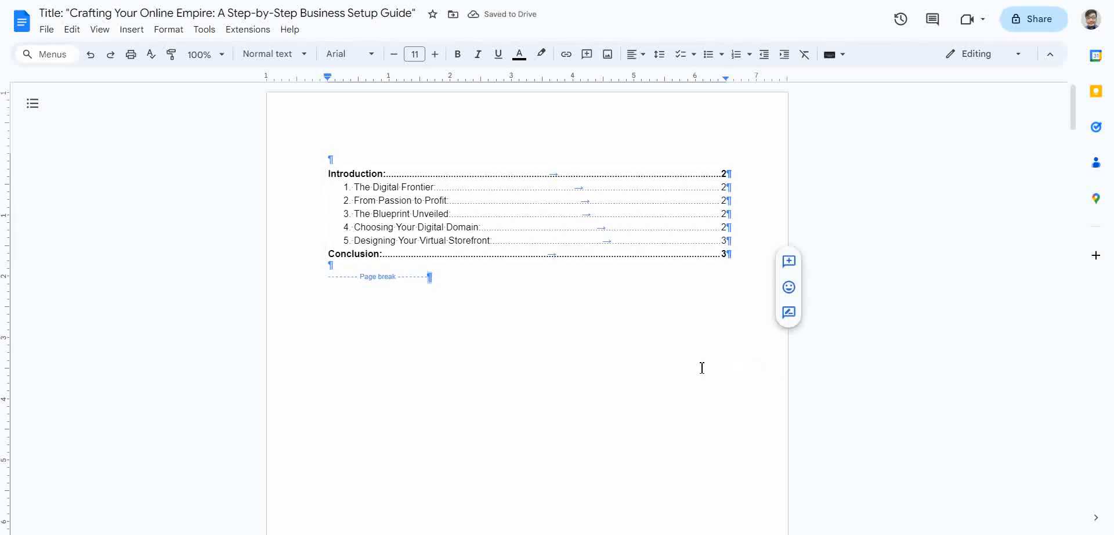
pyautogui.doubleClick(796, 371)
pyautogui.click(846, 400)
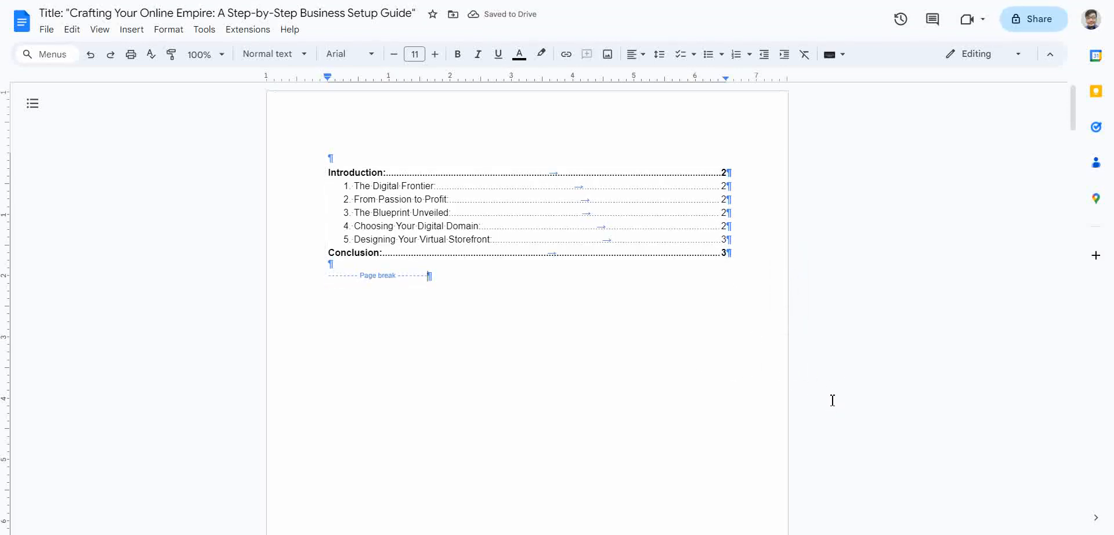
pyautogui.scroll(-4, 837, 396)
pyautogui.scroll(-12, 837, 396)
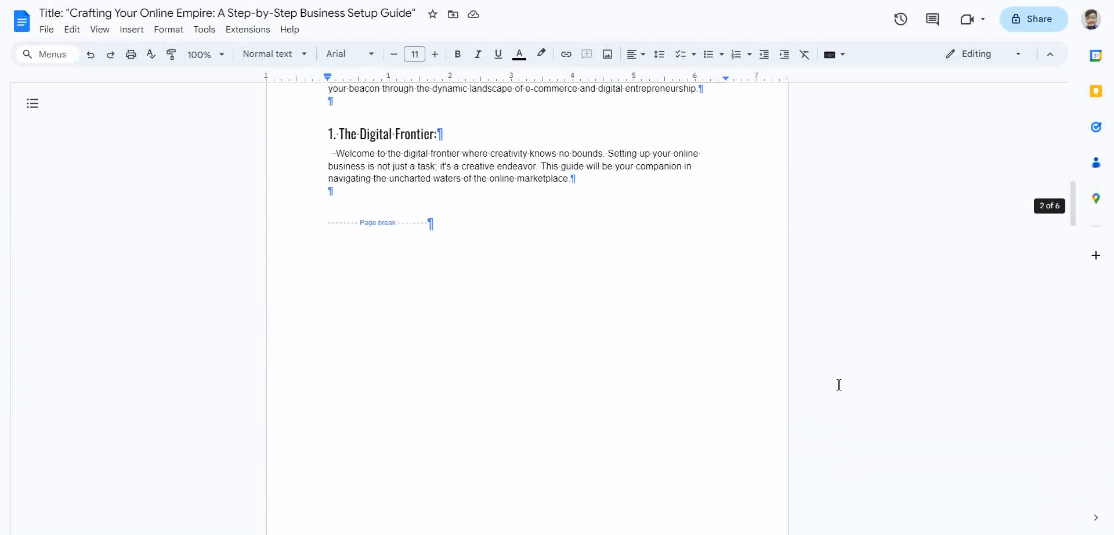
pyautogui.click(705, 301)
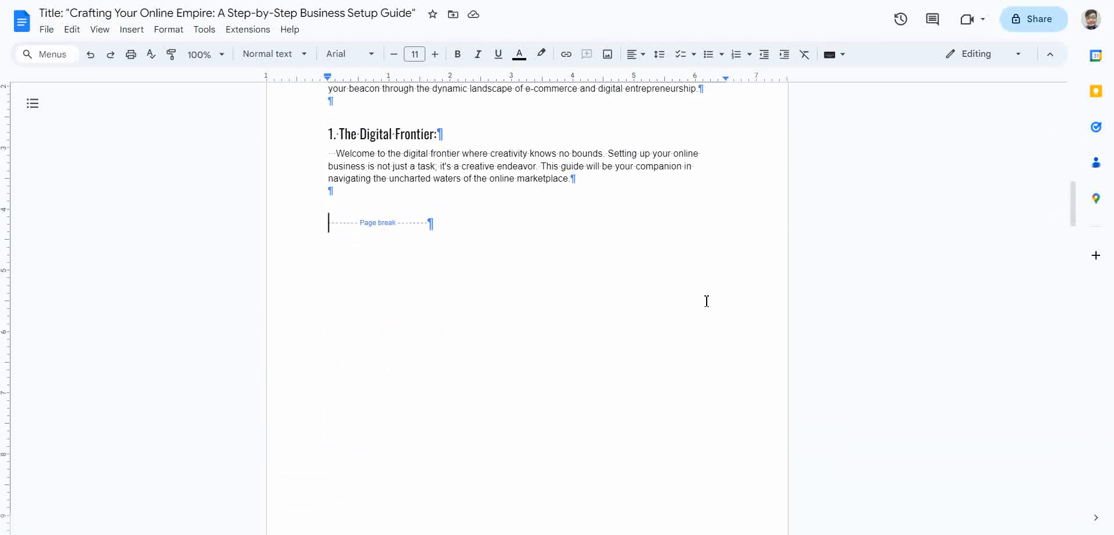
pyautogui.scroll(-6, 744, 319)
pyautogui.scroll(-15, 747, 352)
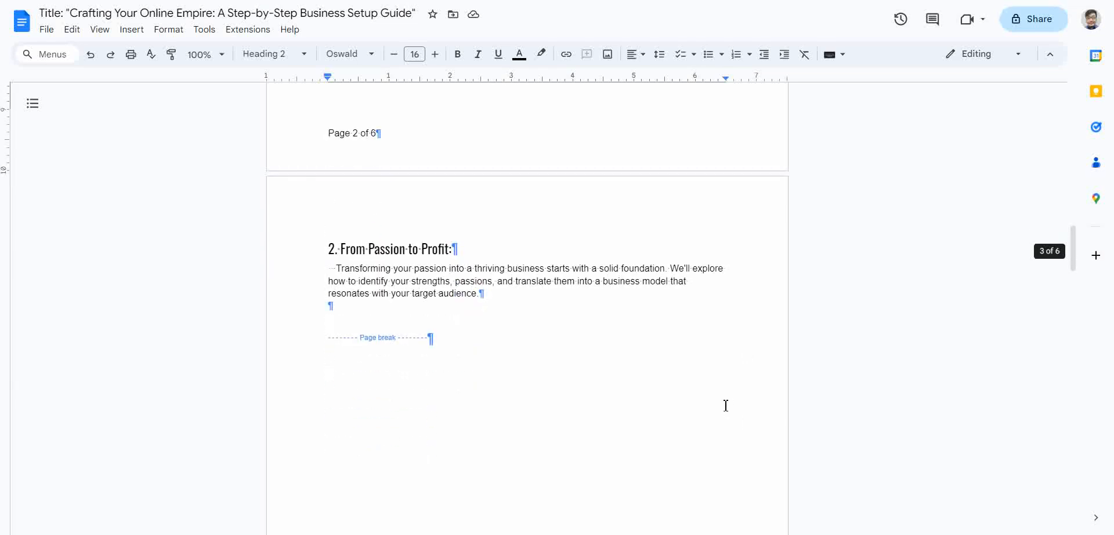
pyautogui.scroll(-4, 754, 510)
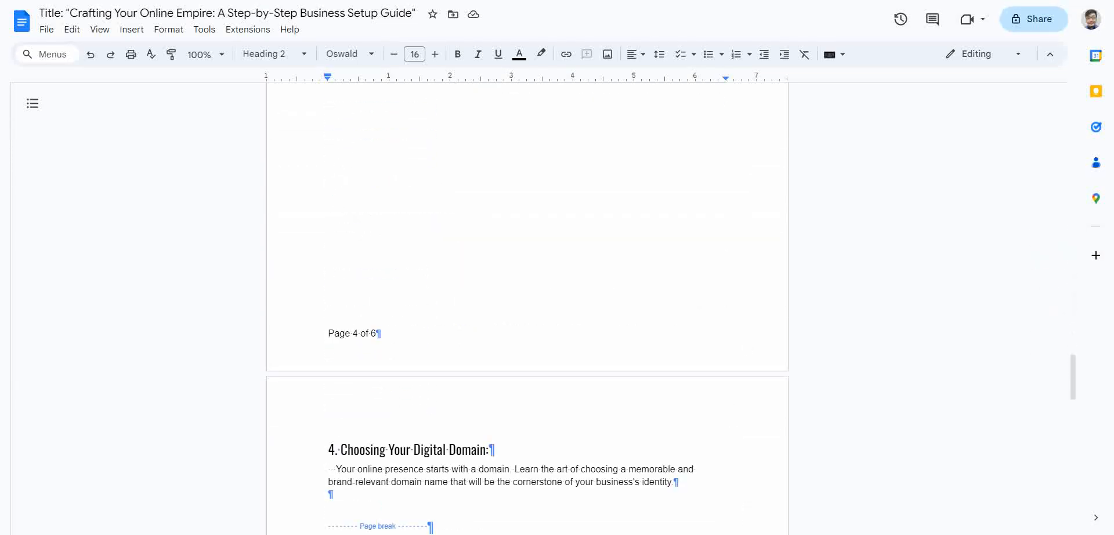
pyautogui.scroll(19, 754, 511)
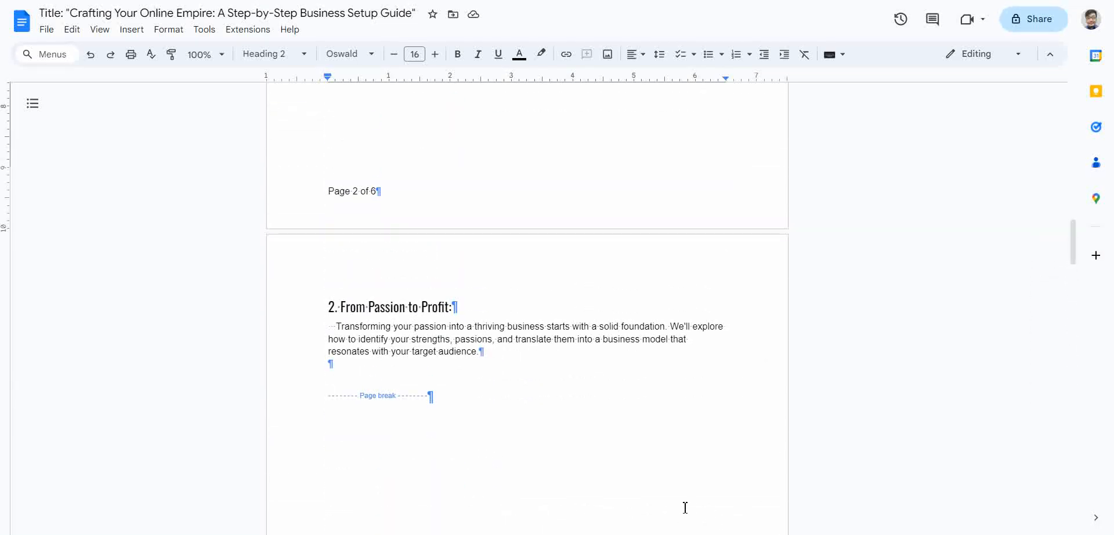
pyautogui.click(742, 508)
pyautogui.scroll(1, 841, 485)
pyautogui.scroll(5, 840, 463)
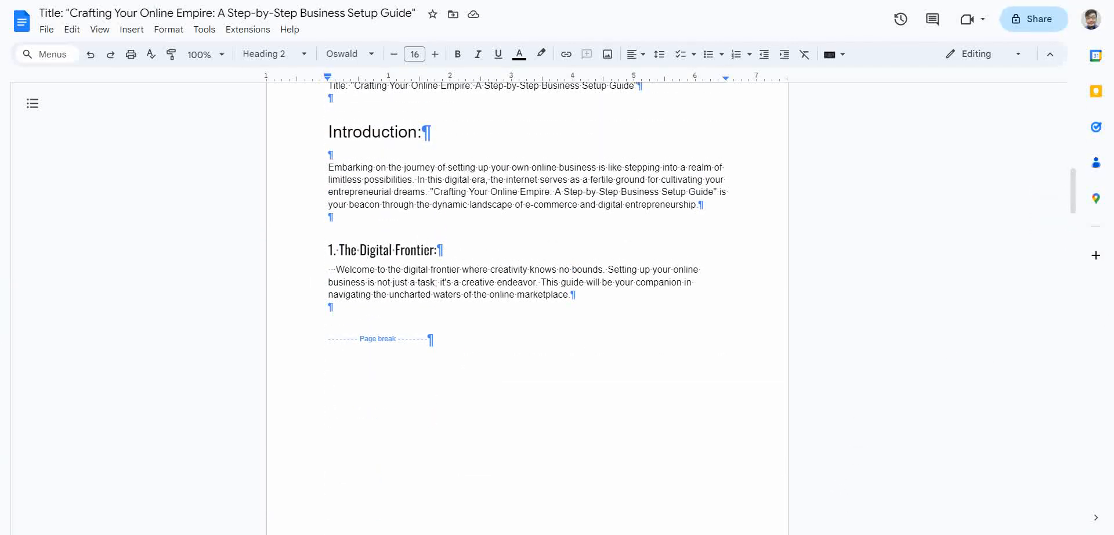
# Copy the paragraph under "Introduction:" and paste it before the page break in section "2. From Passion to Profit:".
pyautogui.moveTo(703, 204); pyautogui.dragTo(328, 168)
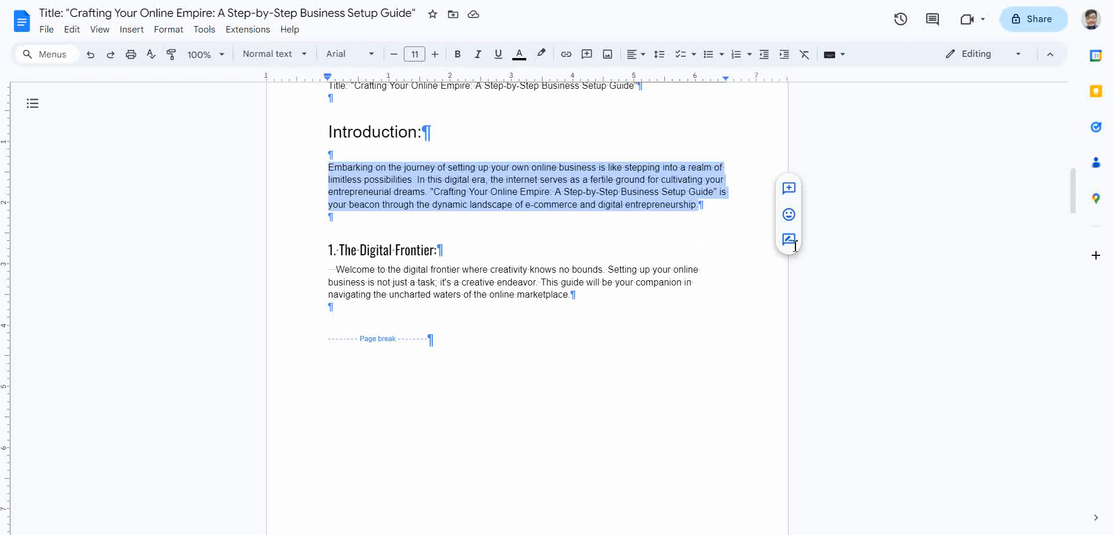
pyautogui.rightClick(410, 184)
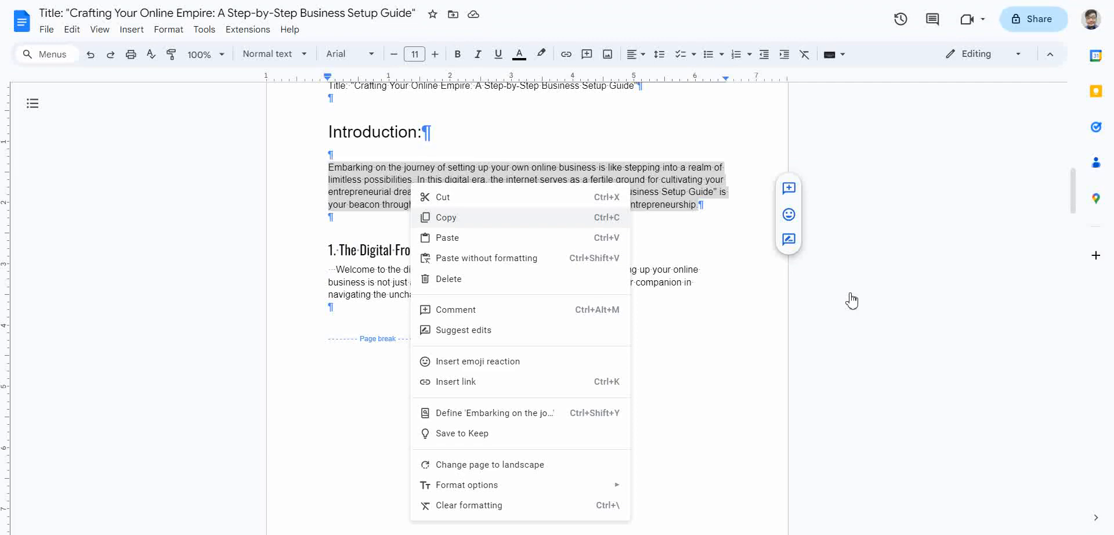
pyautogui.click(446, 217)
pyautogui.scroll(-11, 806, 299)
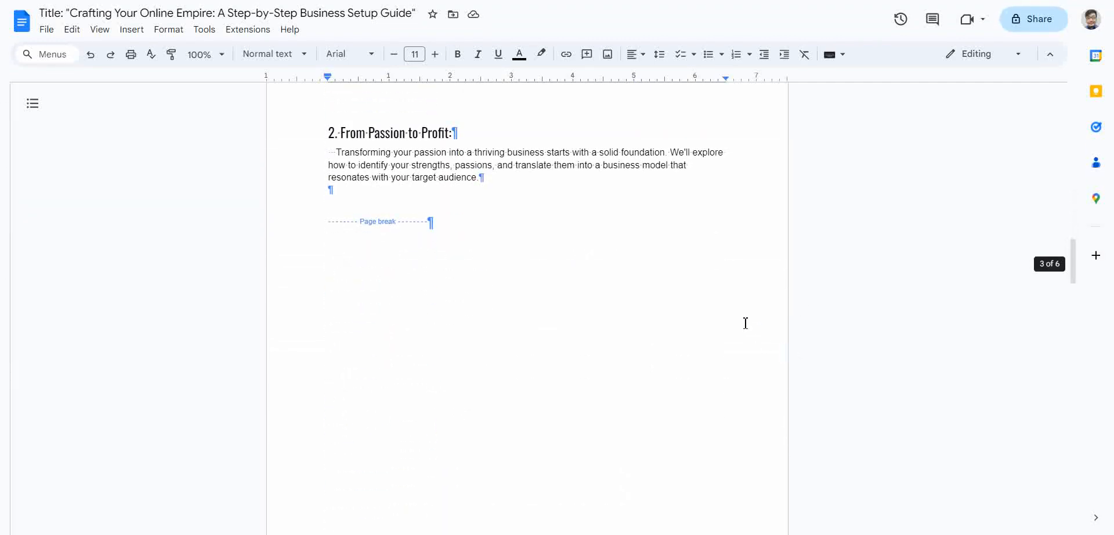
pyautogui.click(706, 275)
pyautogui.hotkey('ctrl', 'v')
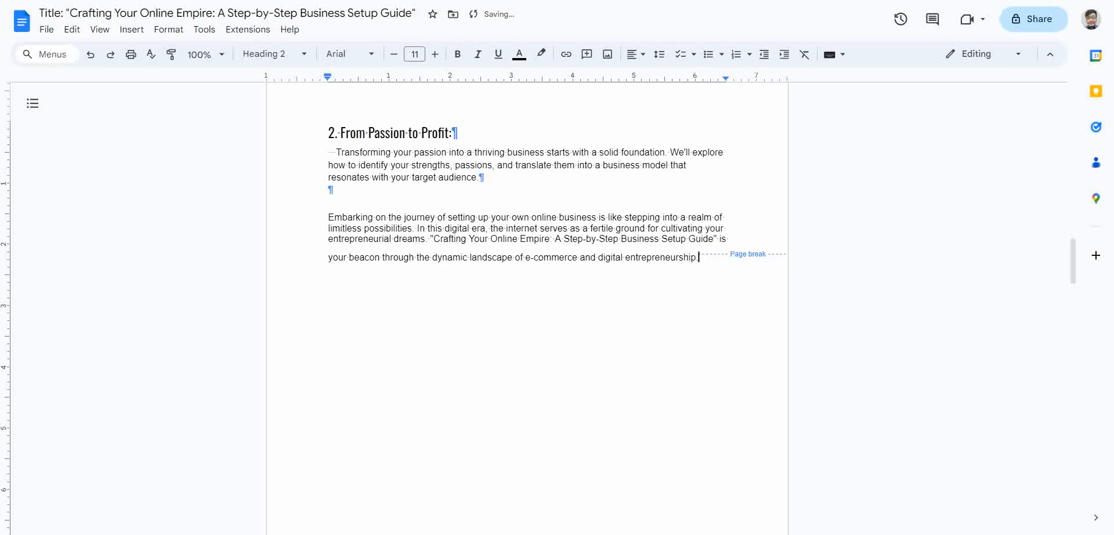
# Fill the rest of page 3 with more copies of the pasted paragraph, each on a new line, and end them with another page break.
pyautogui.press('Return')
pyautogui.hotkey('ctrl', 'v')
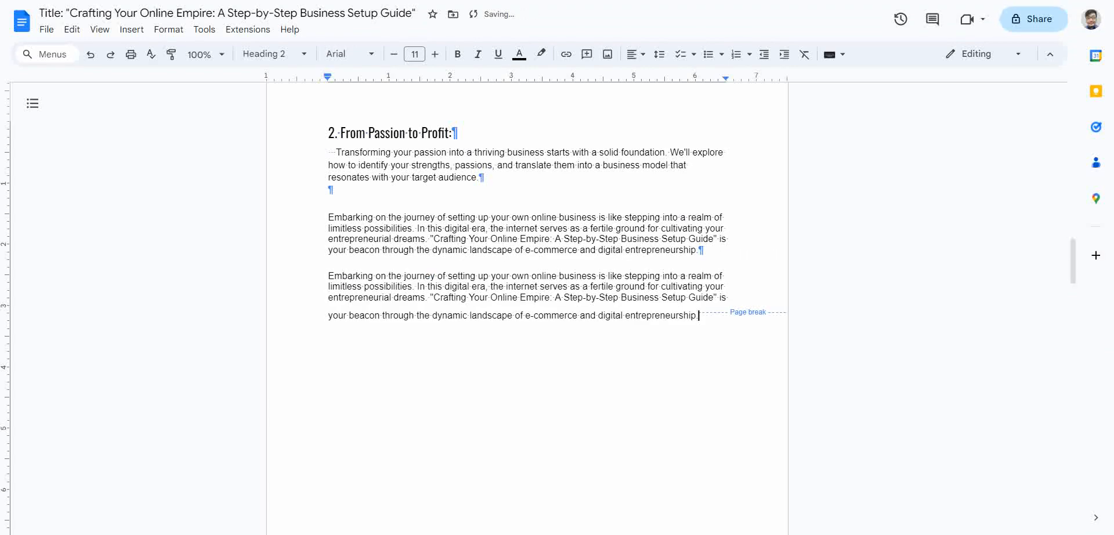
pyautogui.press('Return')
pyautogui.hotkey('ctrl', 'v')
pyautogui.press('Return')
pyautogui.hotkey('ctrl', 'v')
pyautogui.press('Return')
pyautogui.hotkey('ctrl', 'v')
pyautogui.press('Return')
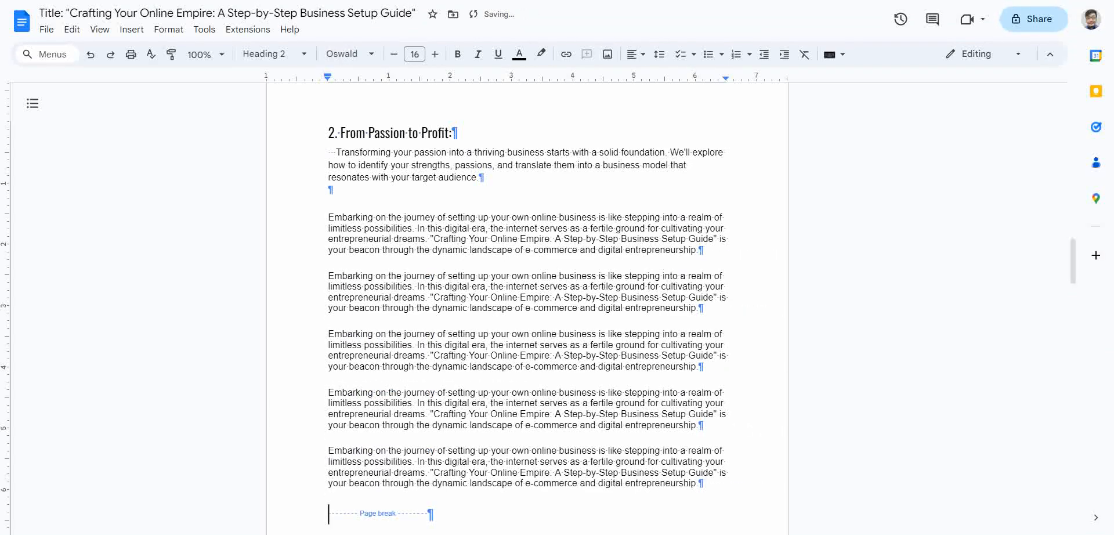
pyautogui.hotkey('ctrl', 'v')
pyautogui.press('Return')
pyautogui.hotkey('ctrl', 'v')
pyautogui.press('Return')
pyautogui.hotkey('ctrl', 'v')
pyautogui.press('Return')
pyautogui.hotkey('ctrl', 'v')
pyautogui.press('Return')
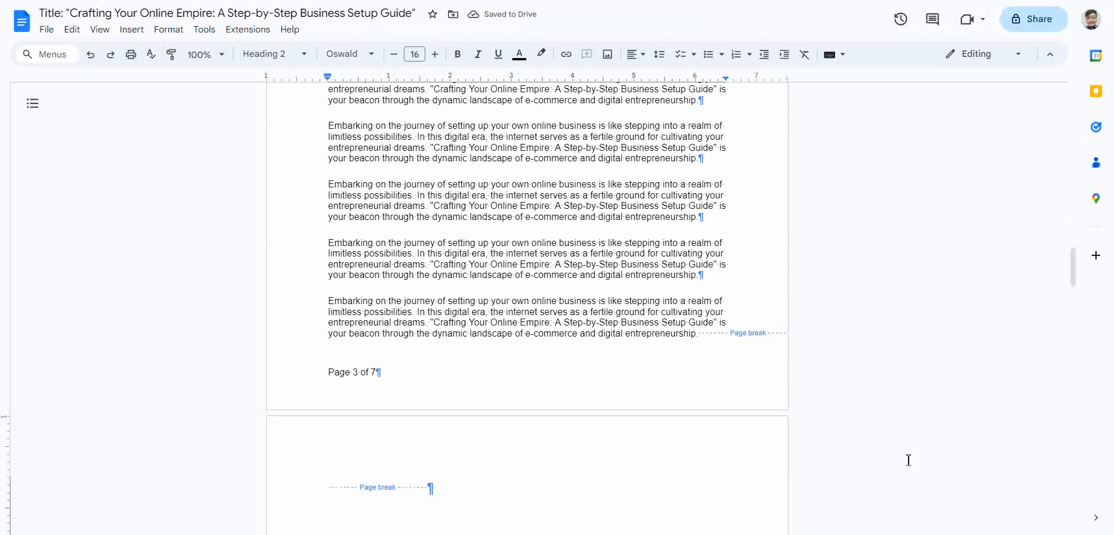
# Remove the surplus page break that leaves a blank page between section 2 and "3. The Blueprint Unveiled:".
pyautogui.scroll(-3, 837, 462)
pyautogui.scroll(-8, 755, 442)
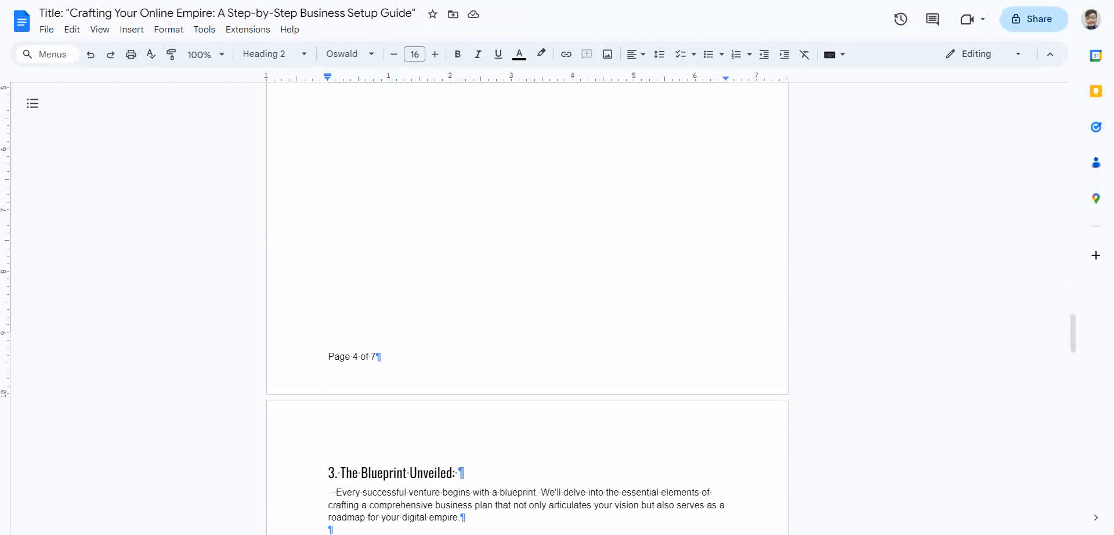
pyautogui.scroll(10, 528, 307)
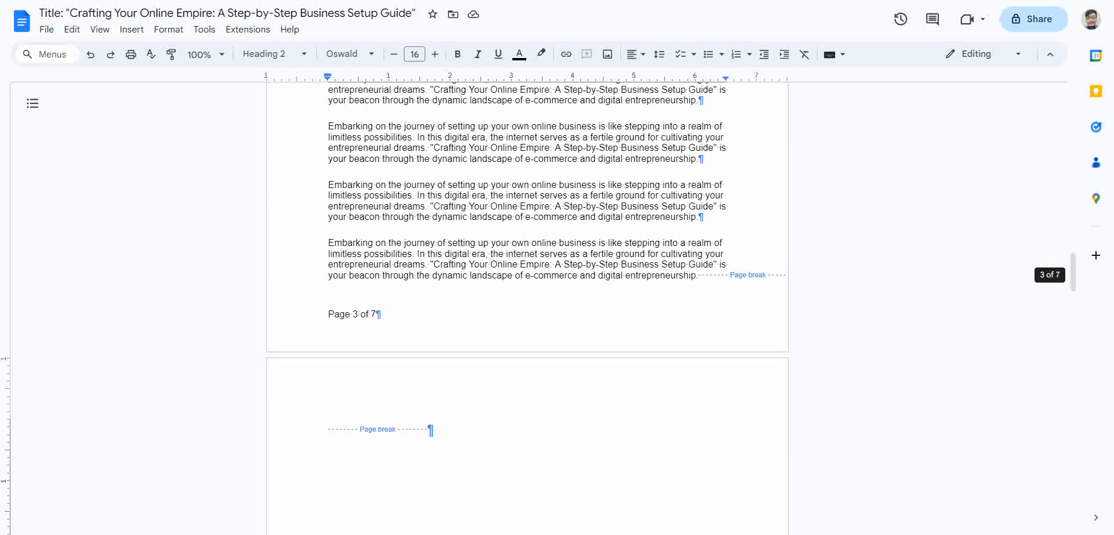
pyautogui.press('BackSpace')
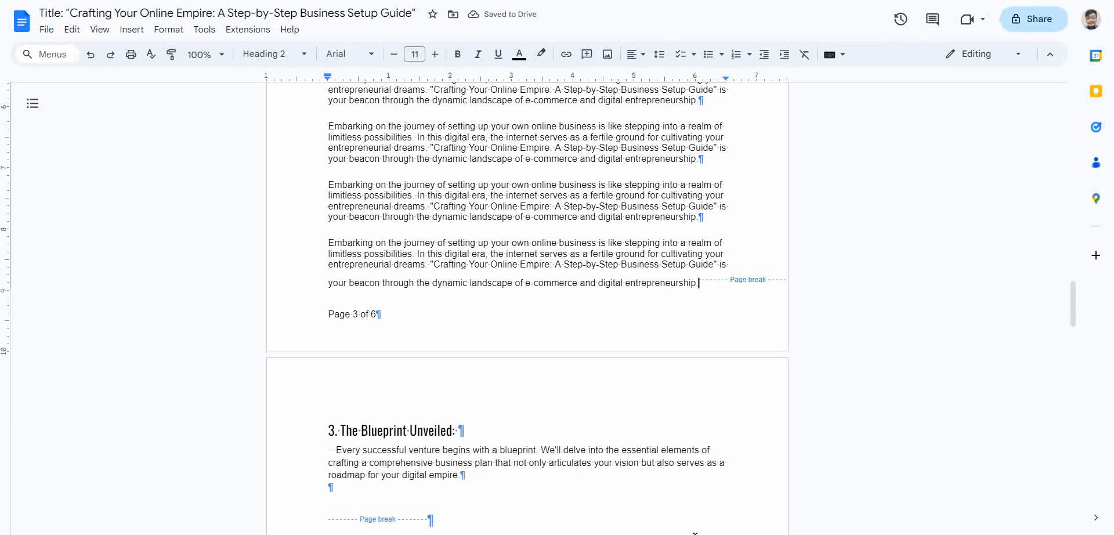
pyautogui.scroll(-7, 736, 423)
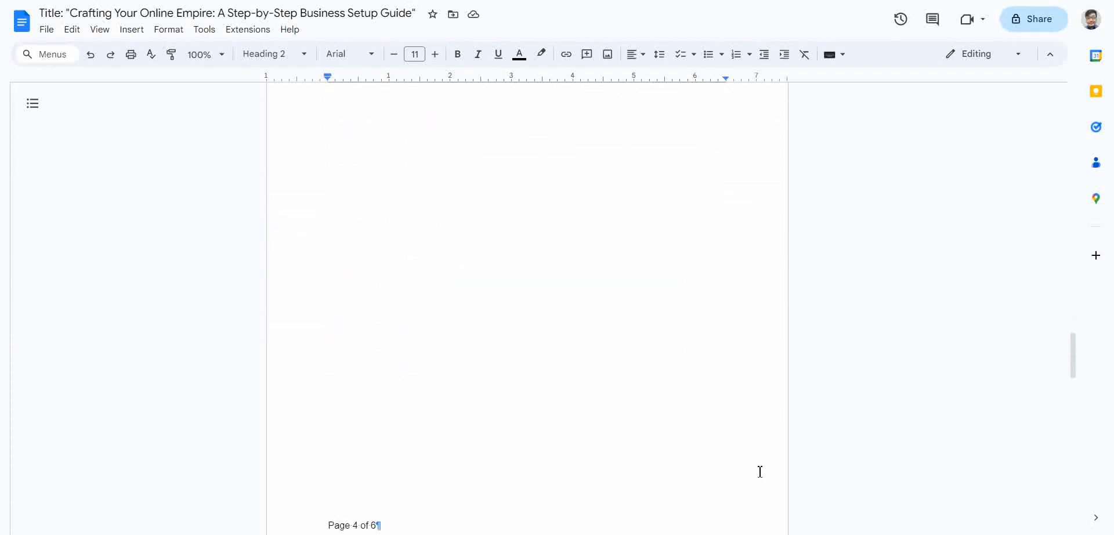
pyautogui.scroll(-8, 760, 471)
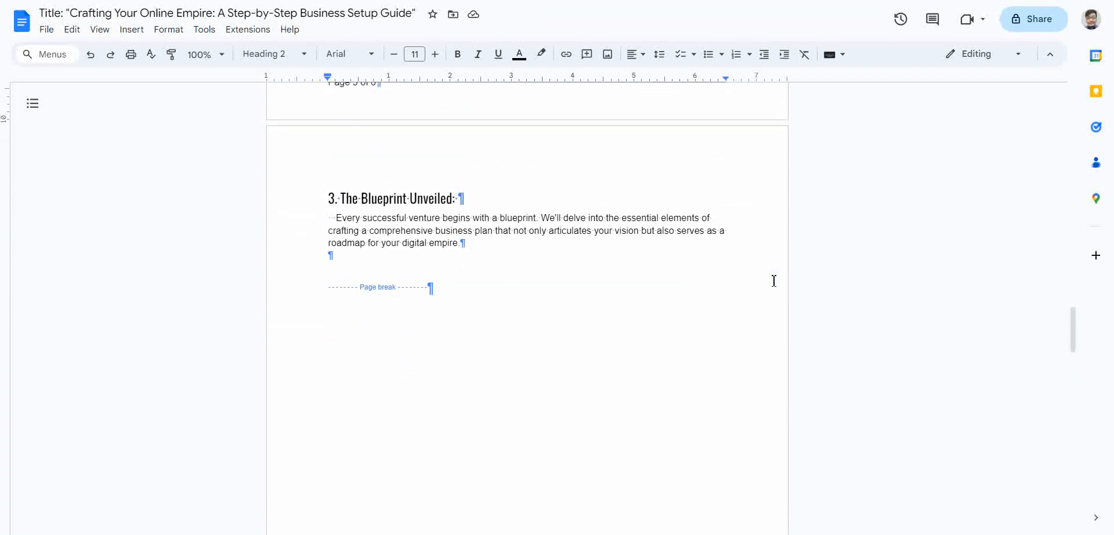
pyautogui.scroll(2, 841, 447)
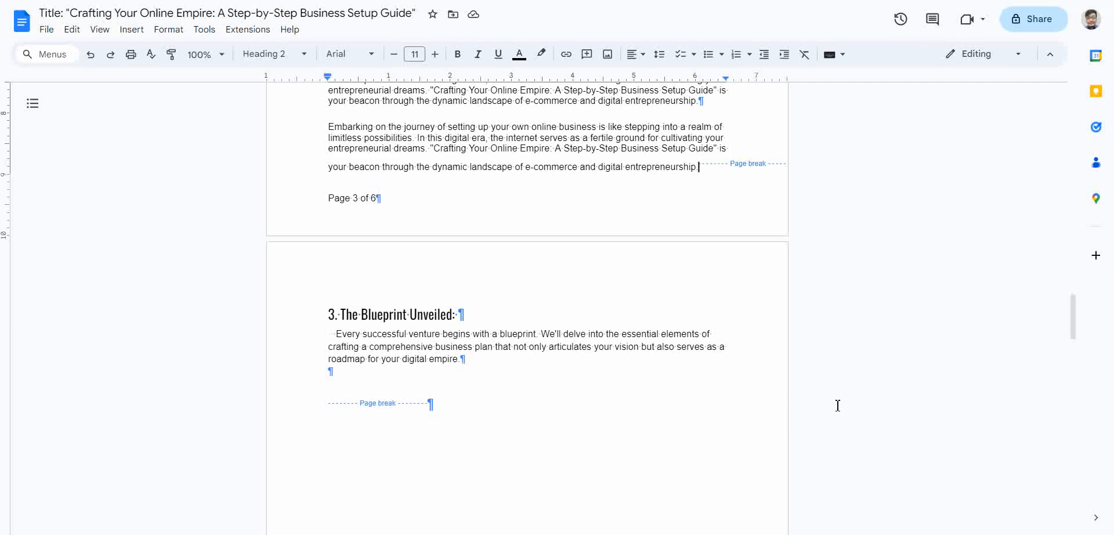
pyautogui.scroll(2, 818, 464)
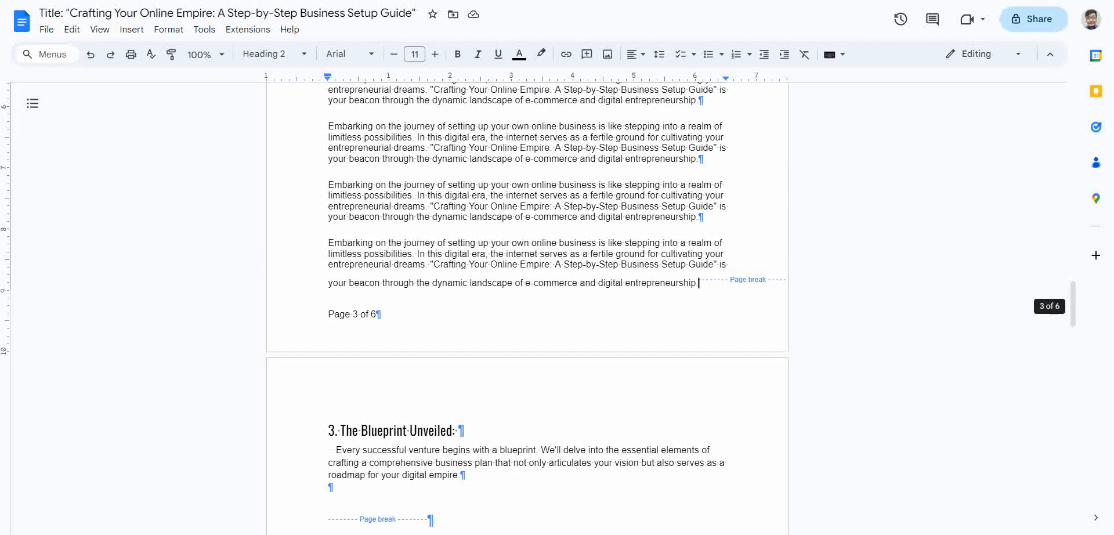
# Try to paste a block of repeated paragraphs in front of "3. The Blueprint Unveiled:" and add two blank lines after it.
pyautogui.moveTo(907, 358); pyautogui.dragTo(758, 189)
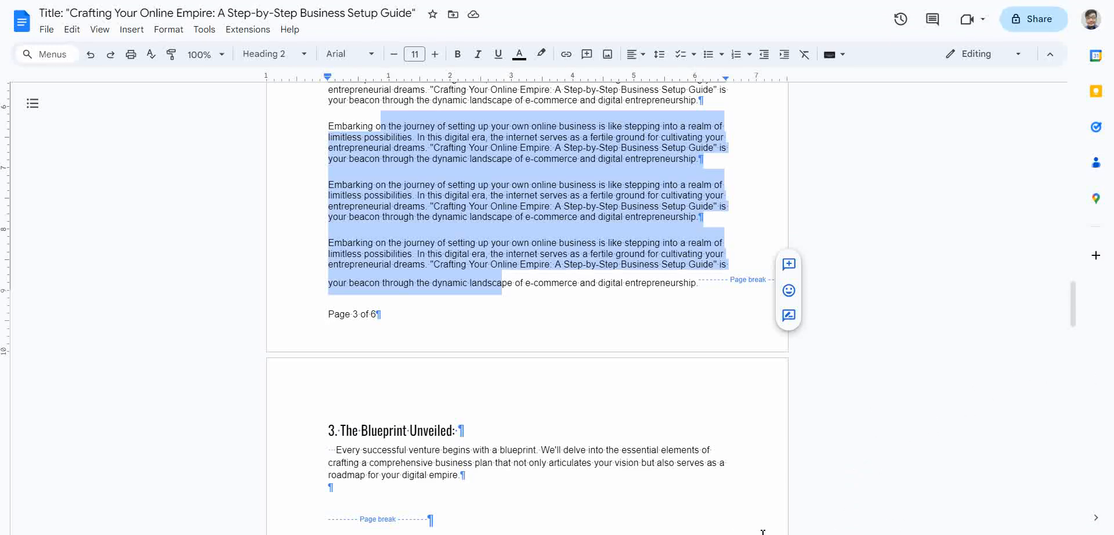
pyautogui.click(1038, 488)
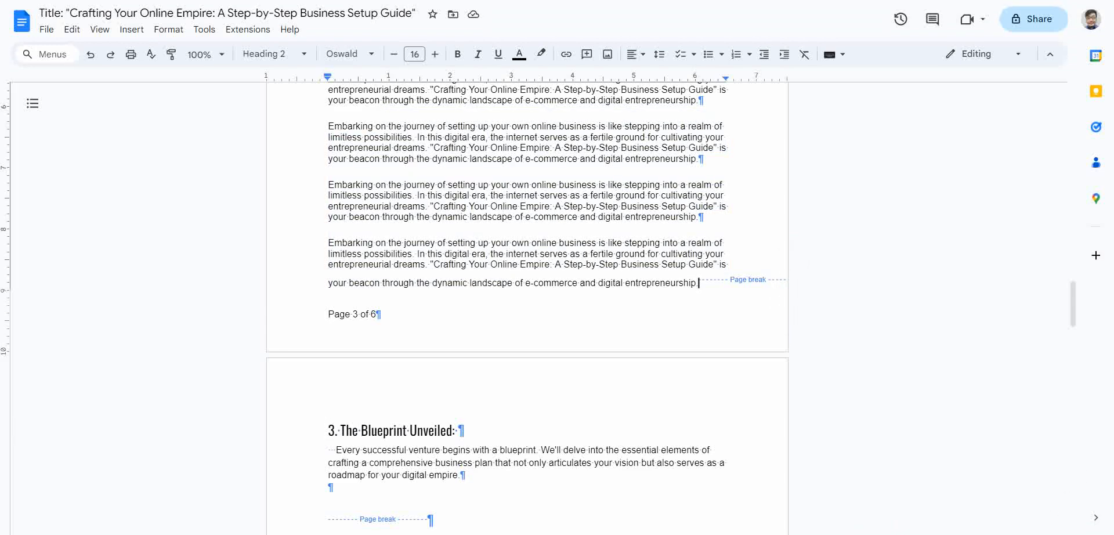
pyautogui.hotkey('ctrl', 'v')
pyautogui.scroll(-4, 986, 423)
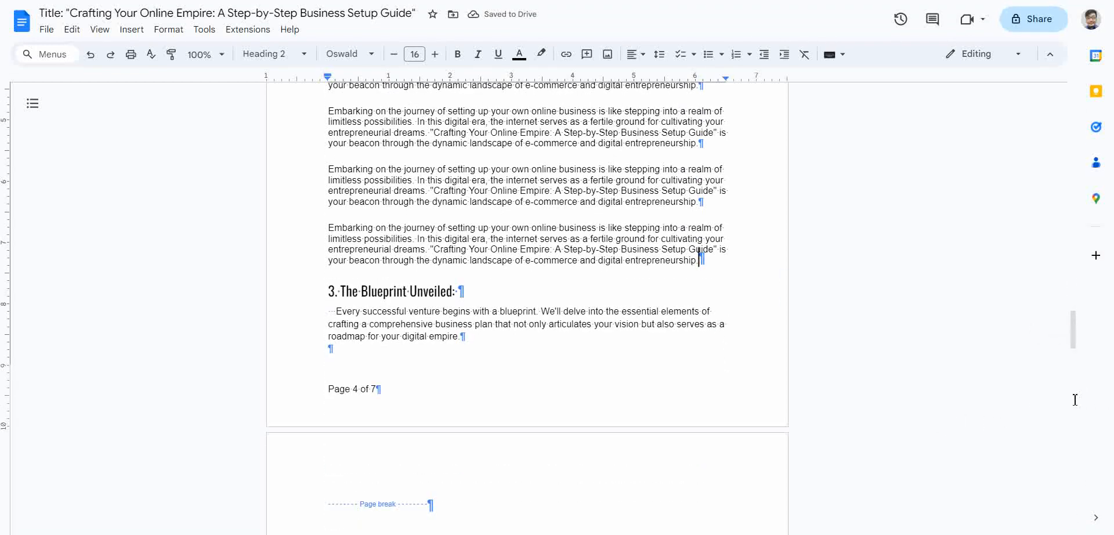
pyautogui.press('Right')
pyautogui.press('Return')
pyautogui.press('Return')
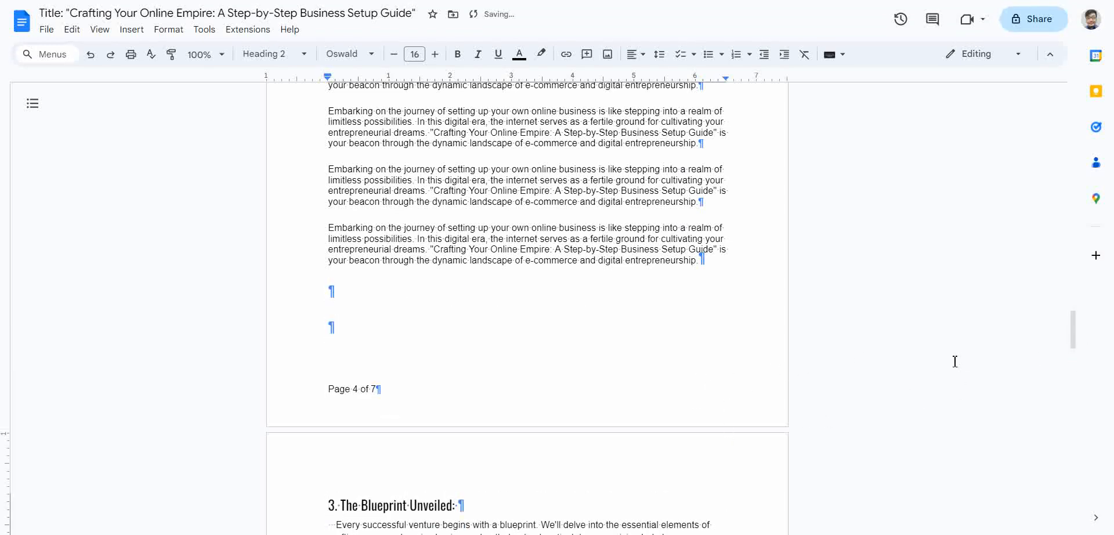
# Copy the last "Embarking on the journey" paragraph on page 4 and paste it twice before section 3.
pyautogui.moveTo(700, 260); pyautogui.dragTo(328, 227)
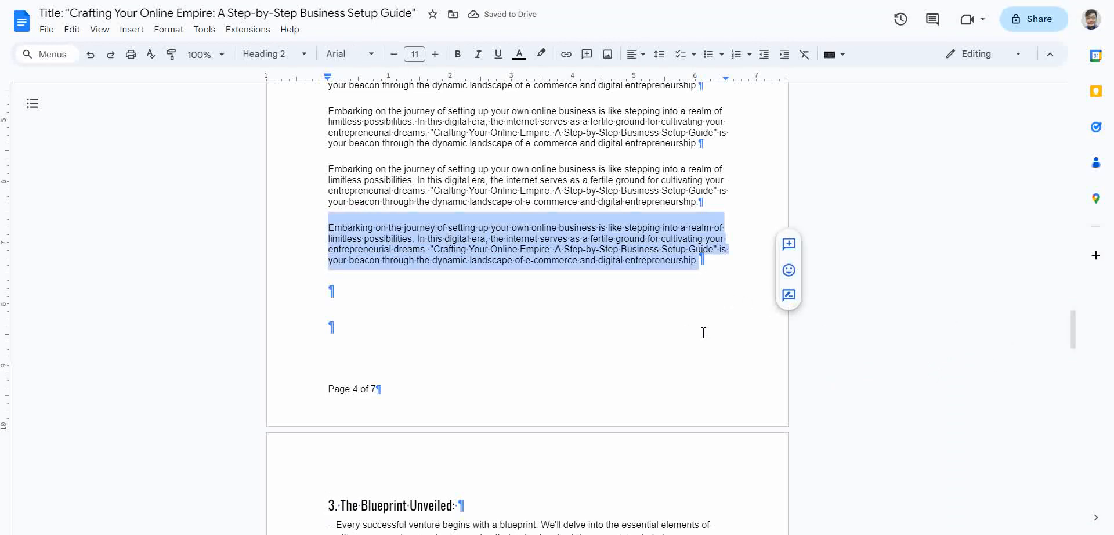
pyautogui.hotkey('ctrl', 'c')
pyautogui.click(721, 370)
pyautogui.hotkey('ctrl', 'v')
pyautogui.hotkey('ctrl', 'v')
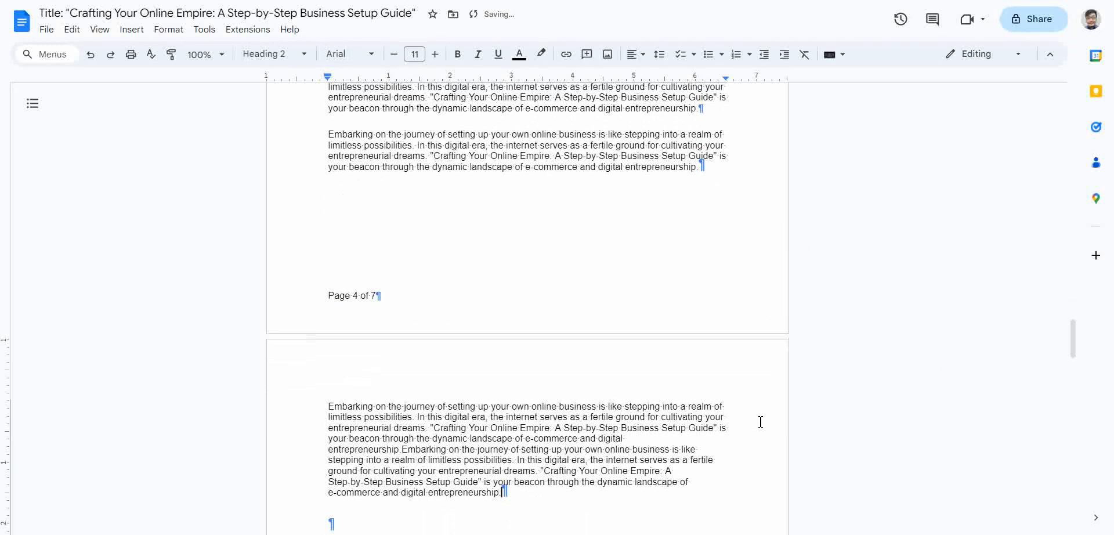
pyautogui.scroll(-3, 753, 510)
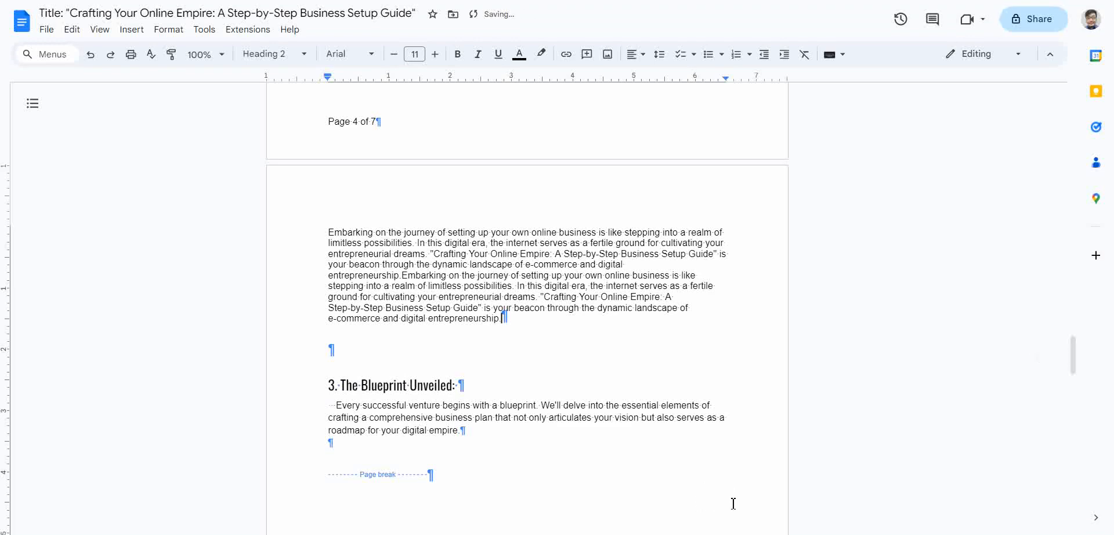
# Undo the extra pasted paragraphs and blank lines before section 3, back to the page break ending page 3.
pyautogui.hotkey('ctrl', 'z')
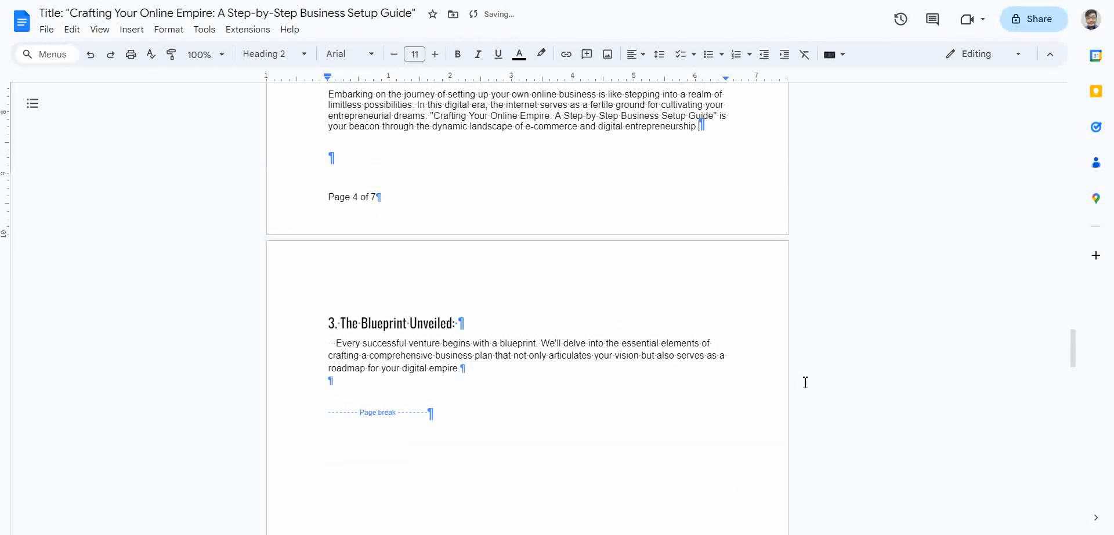
pyautogui.hotkey('ctrl', 'v')
pyautogui.hotkey('ctrl', 'z')
pyautogui.scroll(6, 790, 467)
pyautogui.scroll(-5, 821, 450)
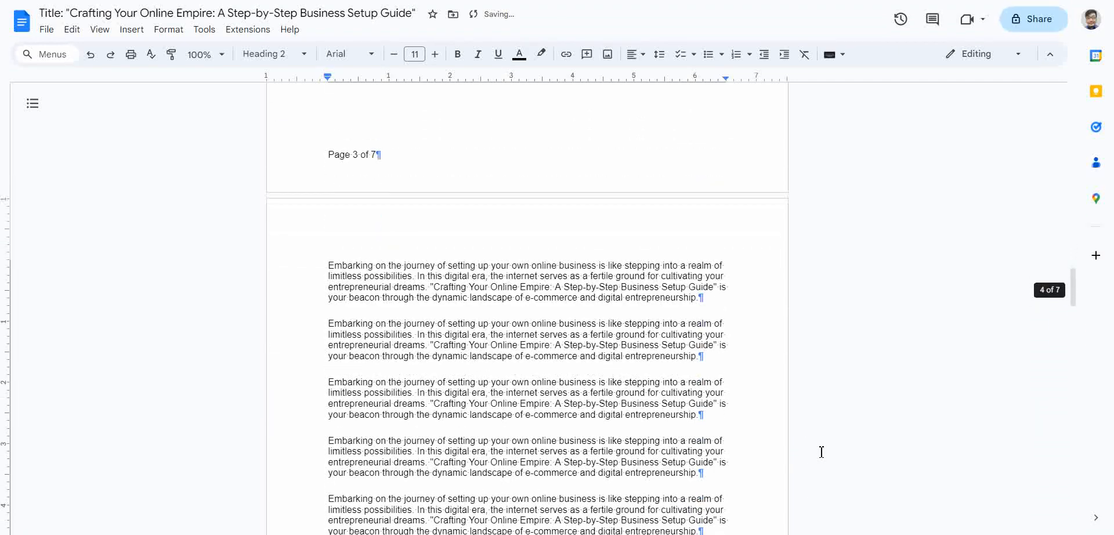
pyautogui.scroll(12, 821, 456)
pyautogui.scroll(-15, 815, 462)
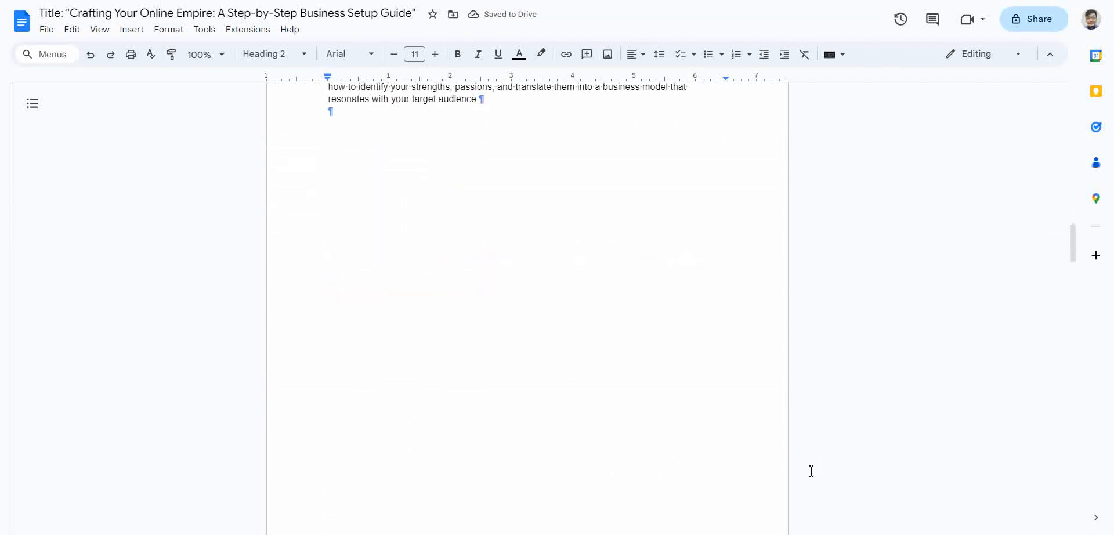
pyautogui.hotkey('ctrl', 'z')
pyautogui.hotkey('ctrl', 'z')
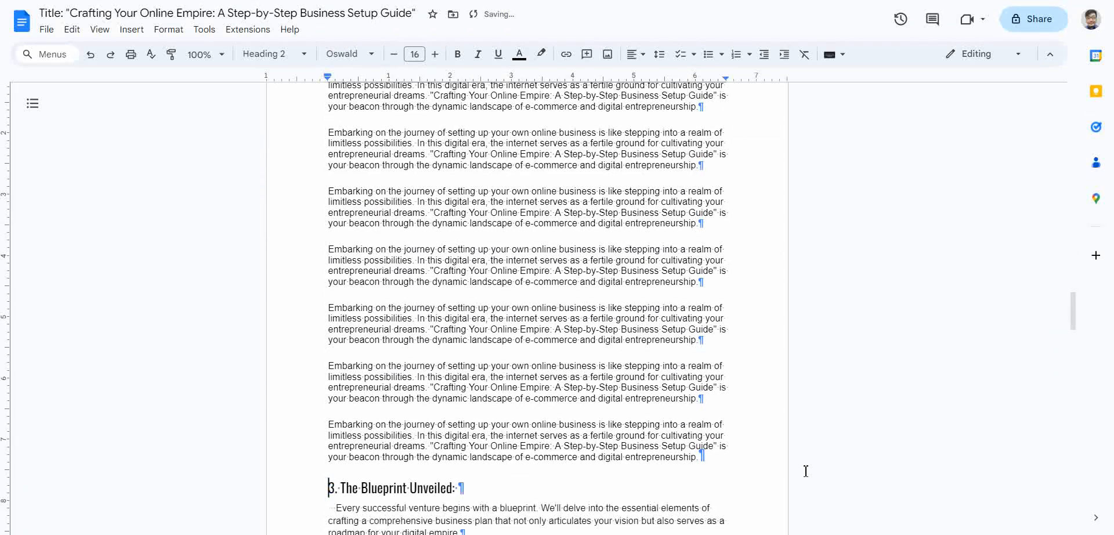
pyautogui.hotkey('ctrl', 'y')
pyautogui.hotkey('ctrl', 'y')
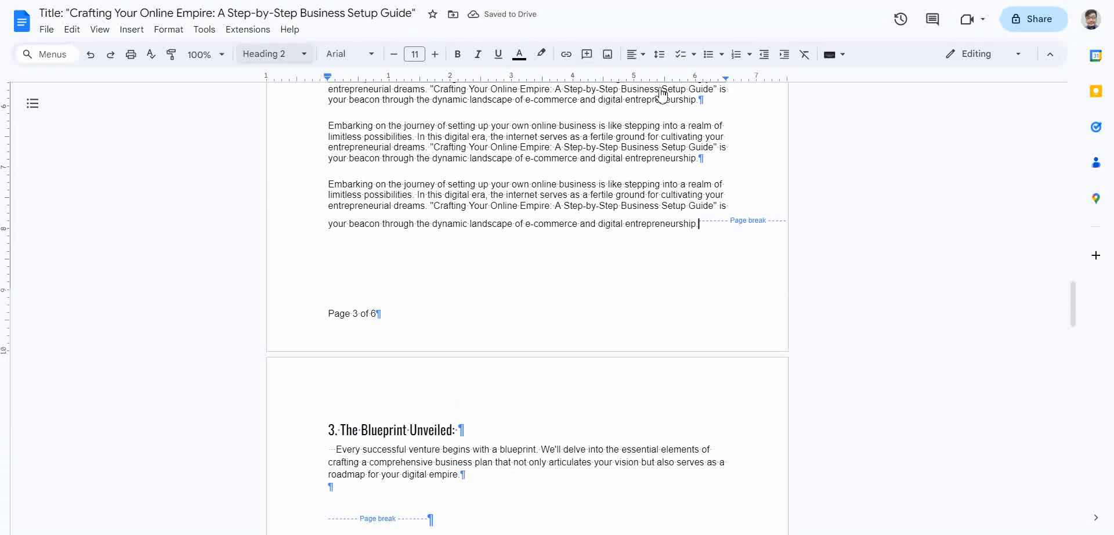
# Save the document's current paragraph styles as the default styles.
pyautogui.click(275, 54)
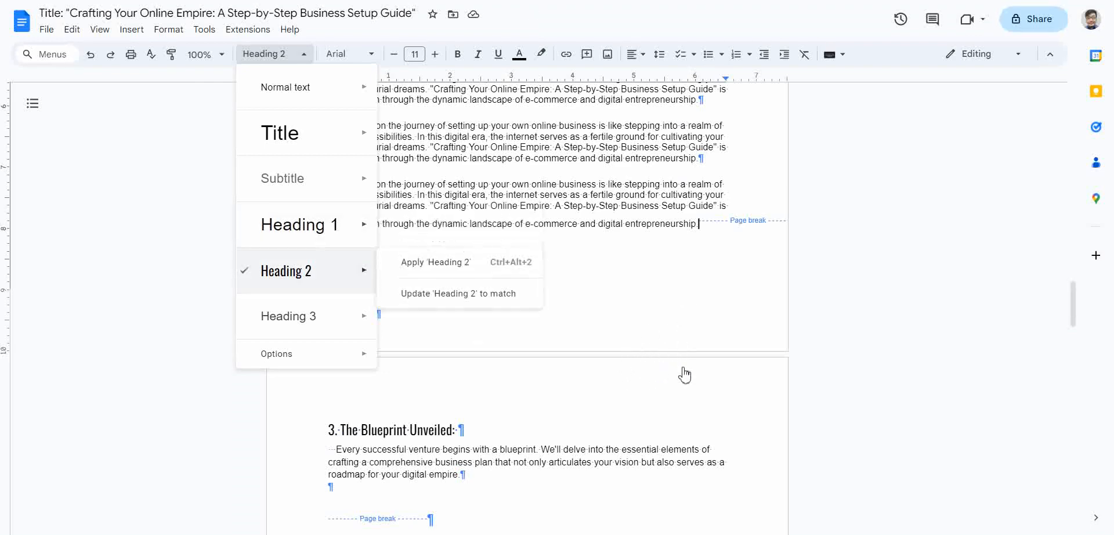
pyautogui.press('Down')
pyautogui.press('Down')
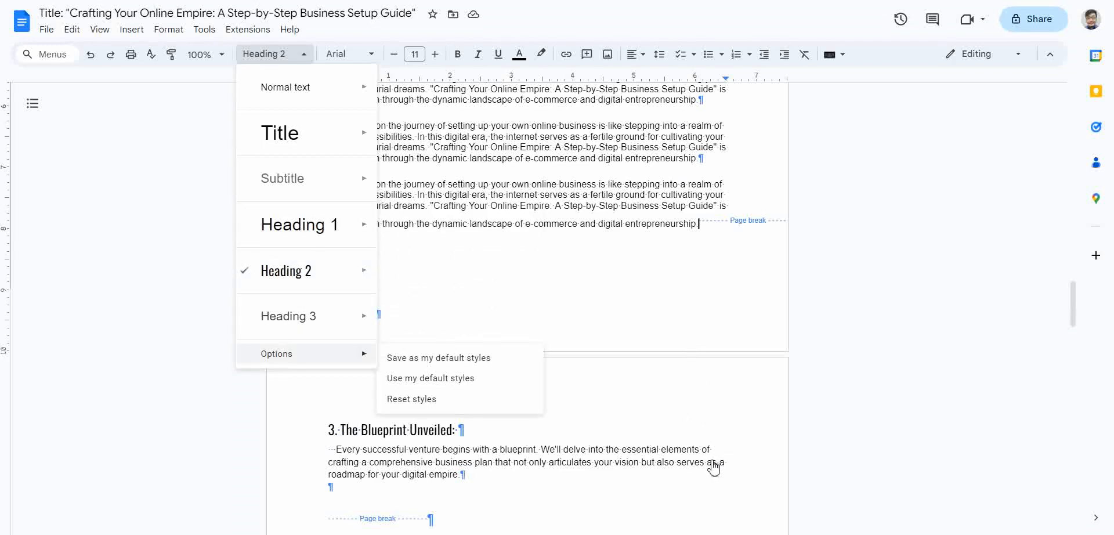
pyautogui.press('Right')
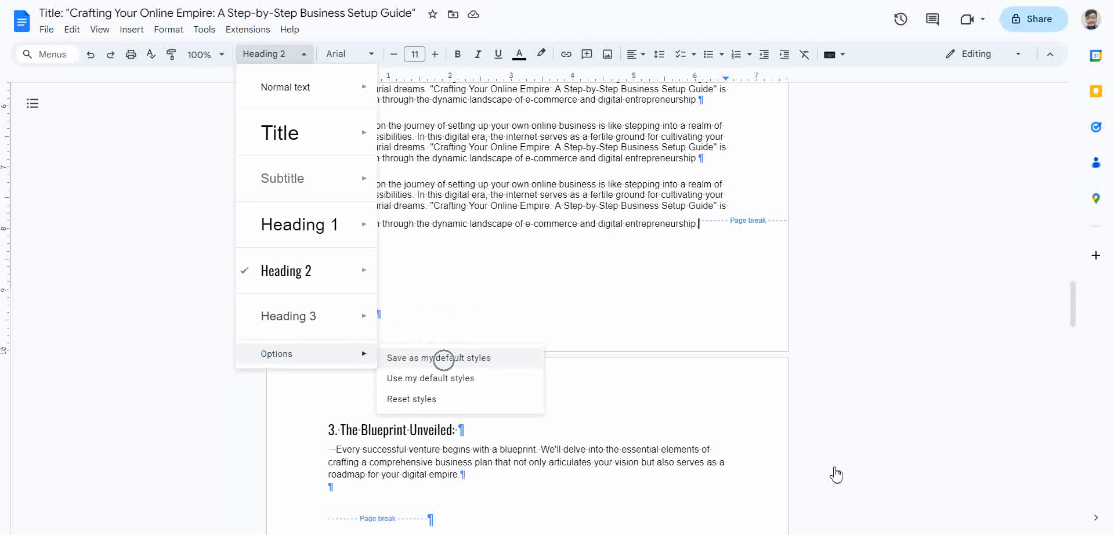
pyautogui.press('Return')
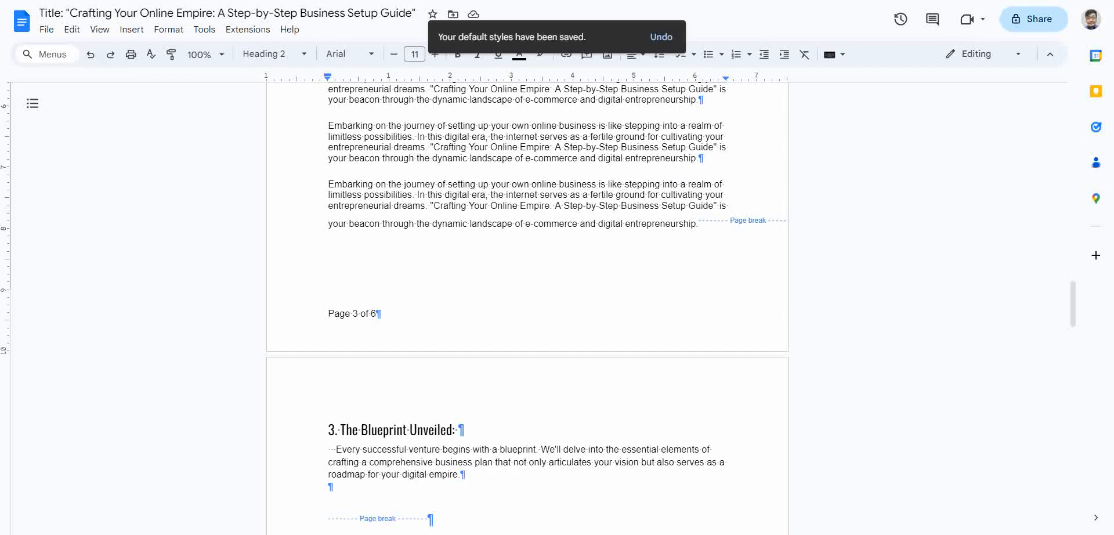
# Leave full-screen view in a new browser tab and create a blank document through docs.new.
pyautogui.hotkey('ctrl', 't')
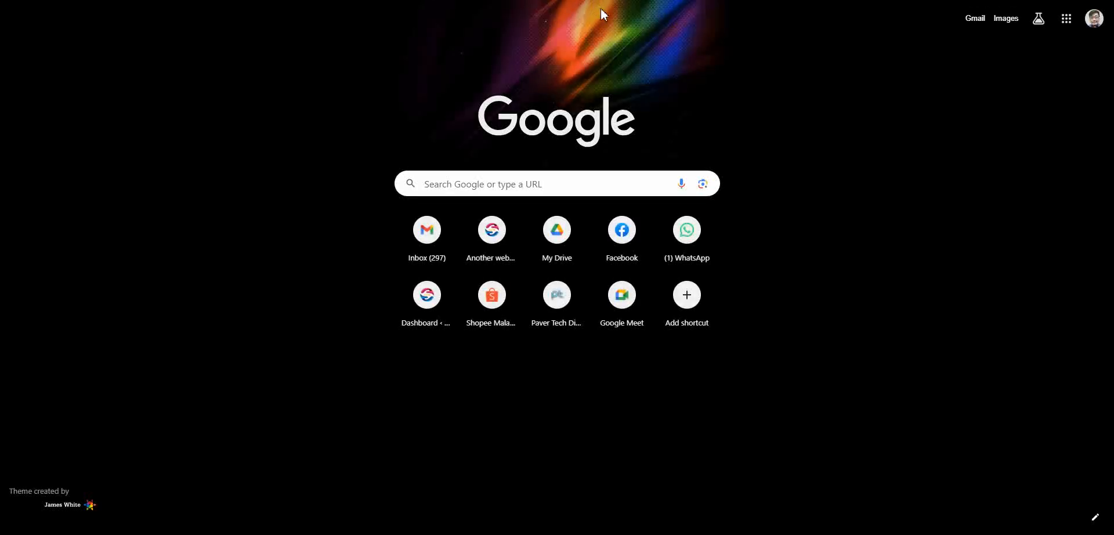
pyautogui.press('F11')
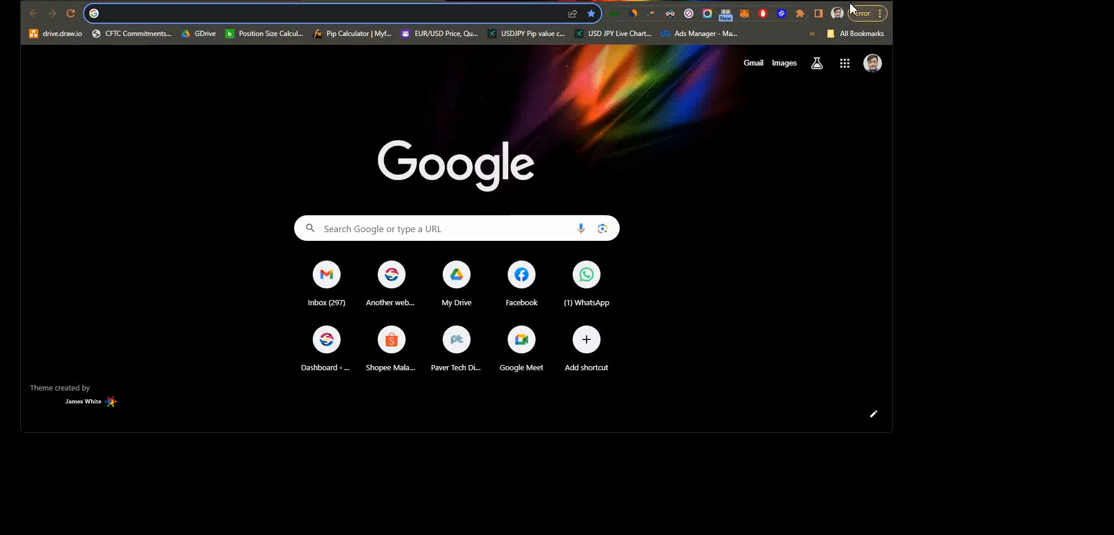
pyautogui.click(571, 37)
pyautogui.write('do')
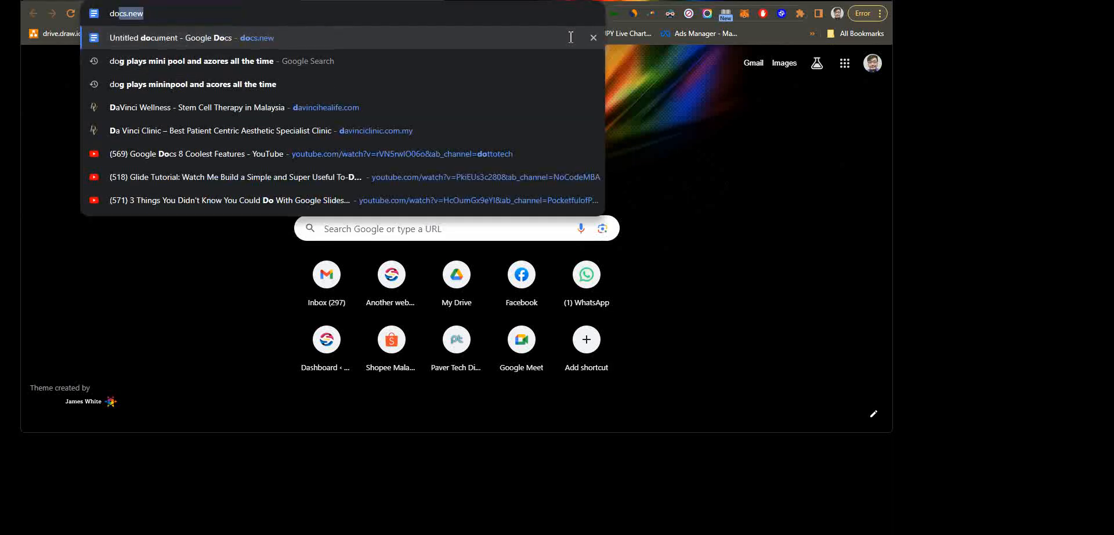
pyautogui.write('cs.new')
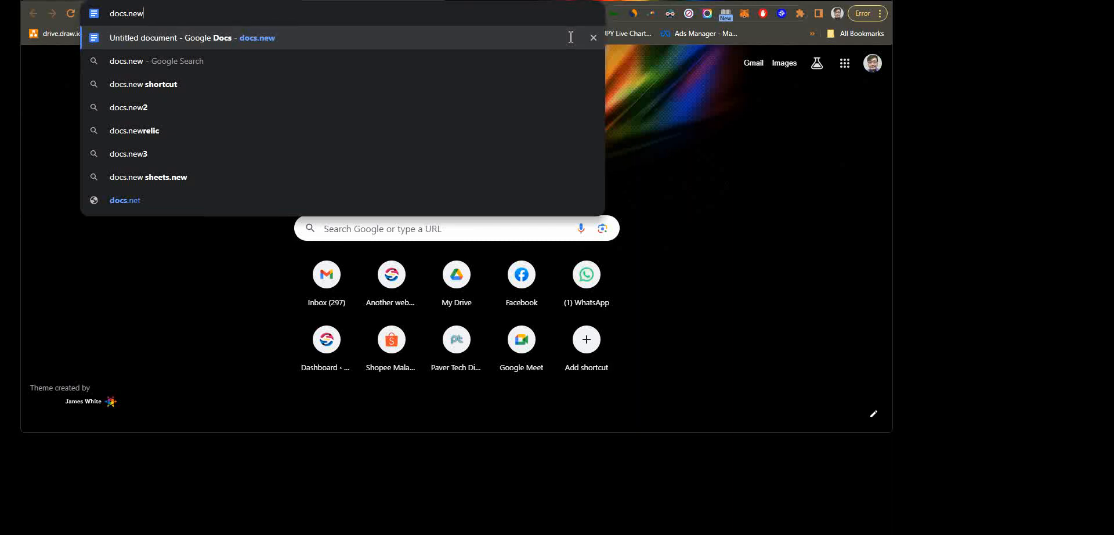
pyautogui.press('Return')
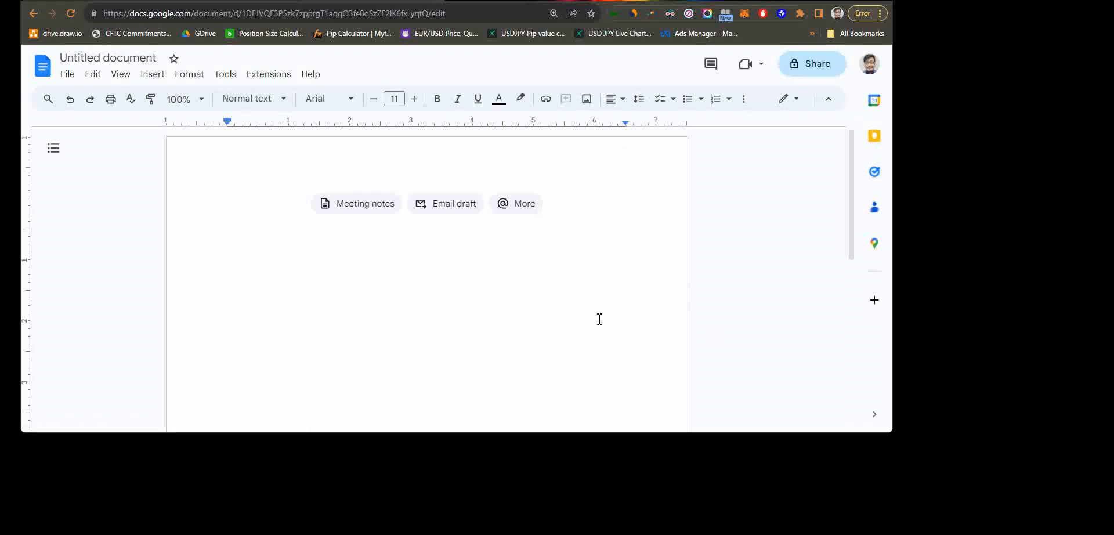
# Enter "Heading 1" in the blank document, select it, and check the Heading 2 style and the default-style options.
pyautogui.write('Heading 1')
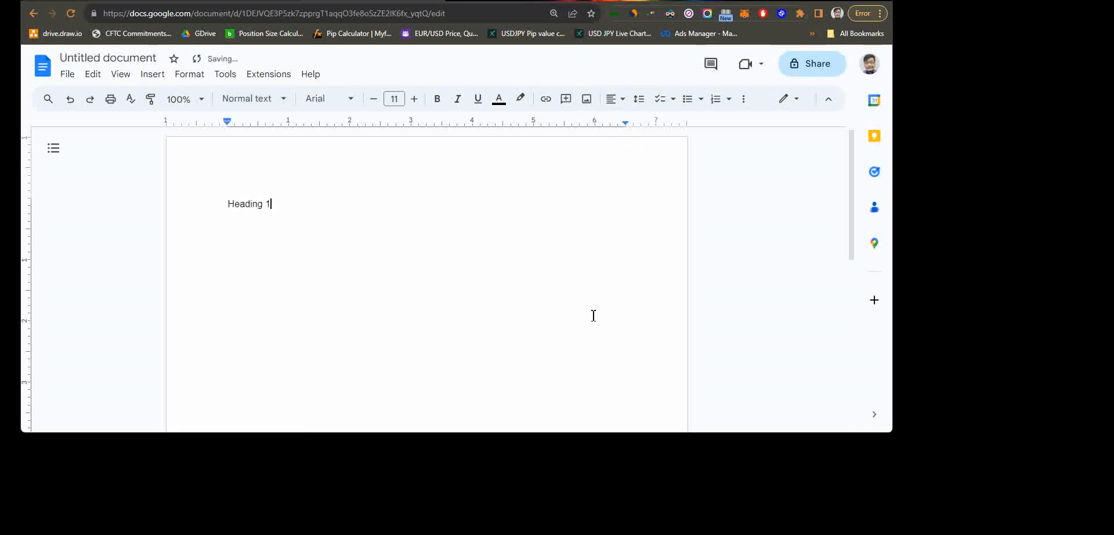
pyautogui.hotkey('ctrl', 'a')
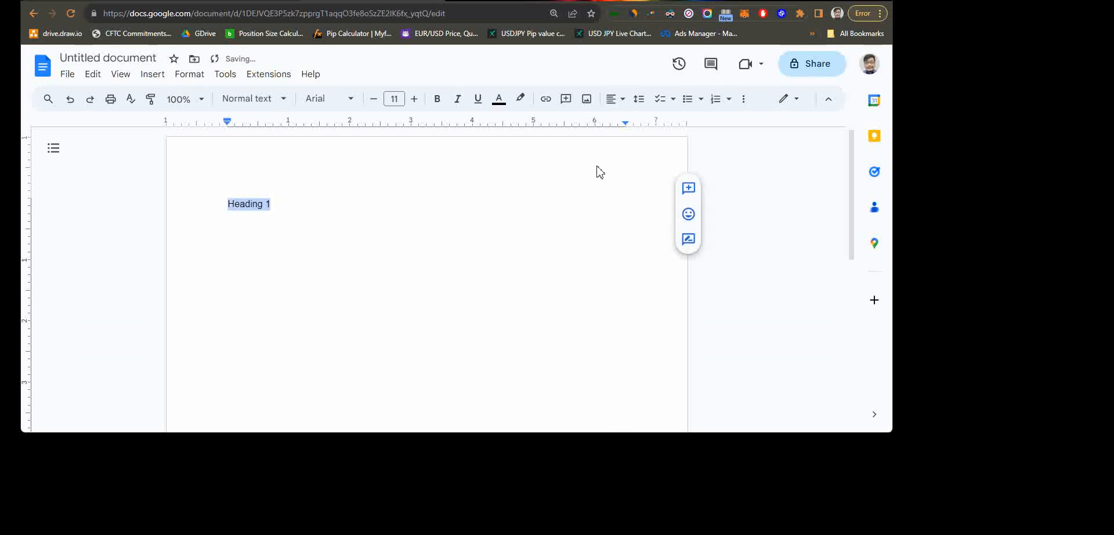
pyautogui.click(254, 99)
pyautogui.moveTo(286, 315)
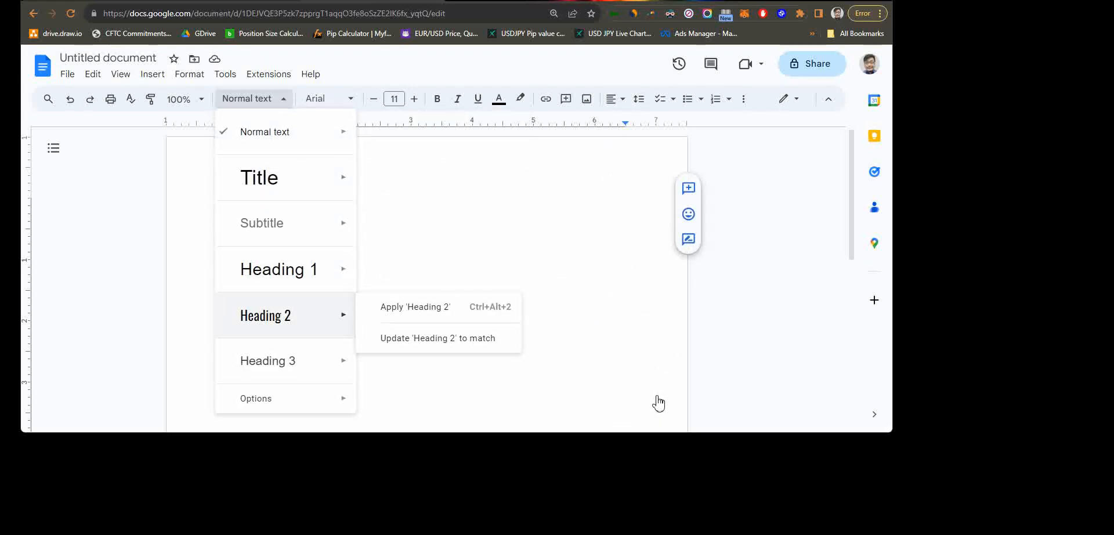
pyautogui.moveTo(279, 398)
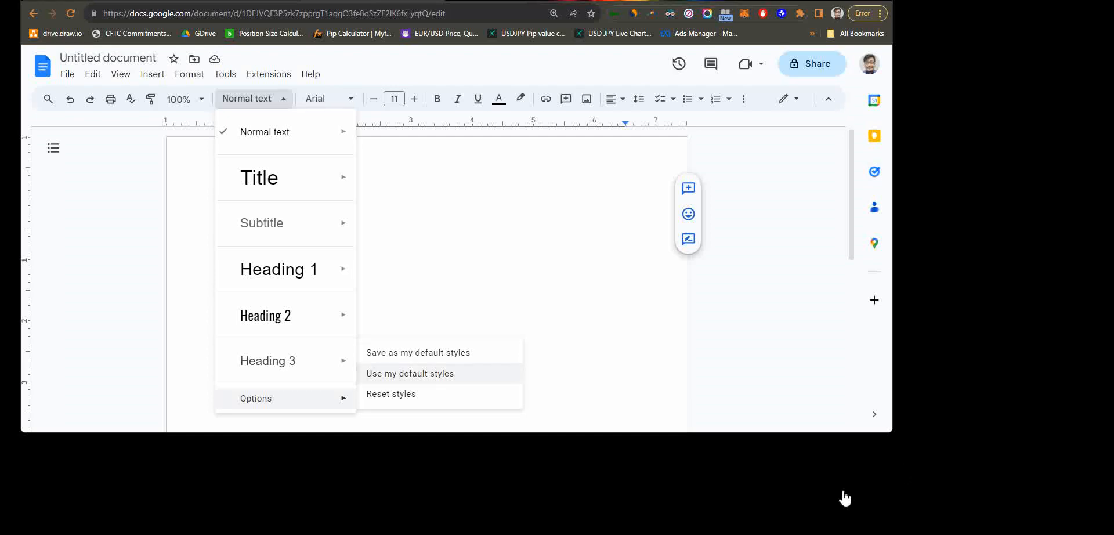
pyautogui.click(956, 355)
# Switch back to the business guide and review its pages from section 2 up to the table of contents.
pyautogui.click(592, 20)
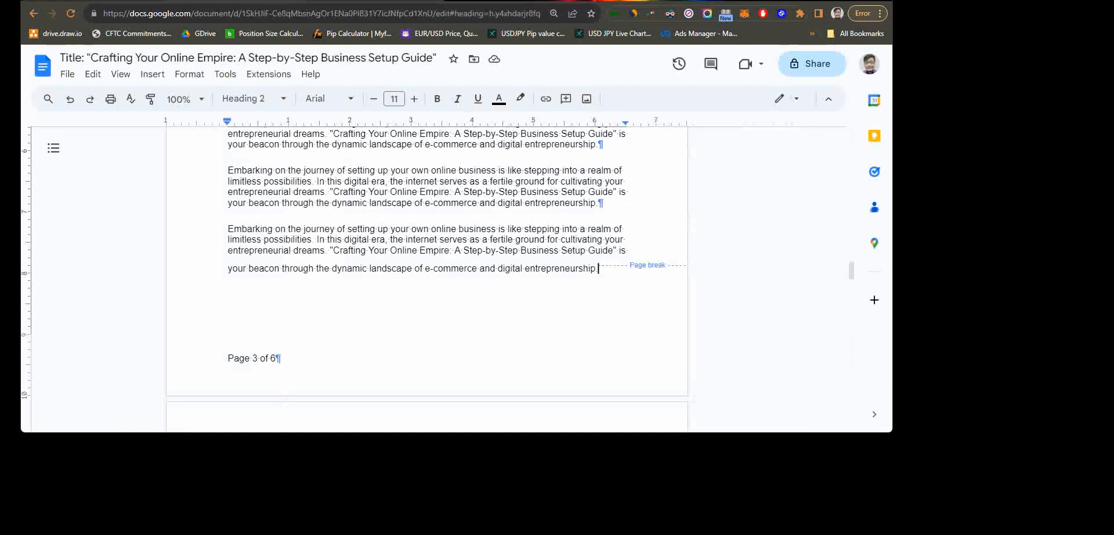
pyautogui.hotkey('ctrl', 'v')
pyautogui.hotkey('ctrl', 'v')
pyautogui.hotkey('ctrl', 'v')
pyautogui.hotkey('ctrl', 'v')
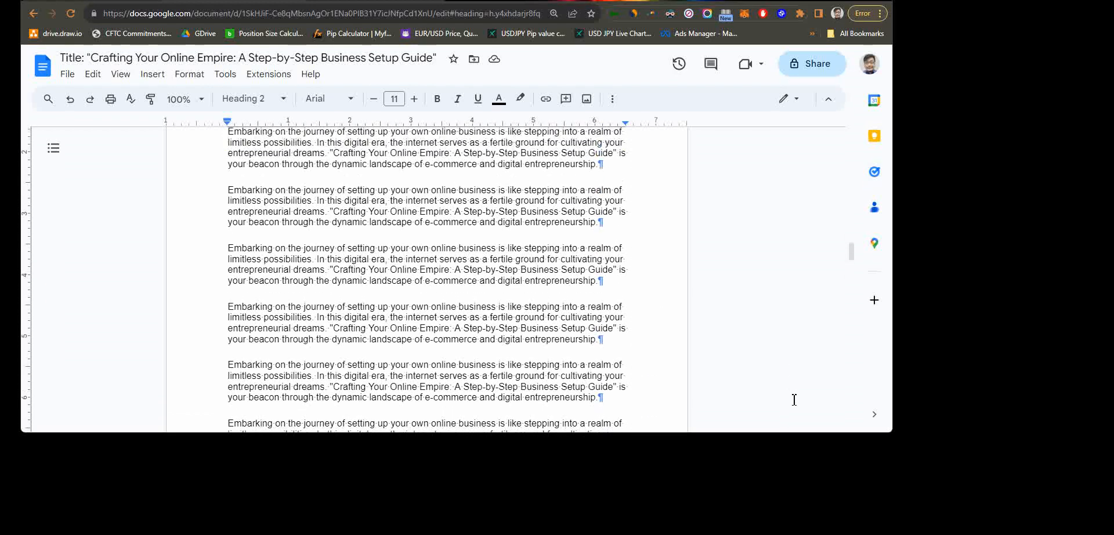
pyautogui.scroll(10, 794, 399)
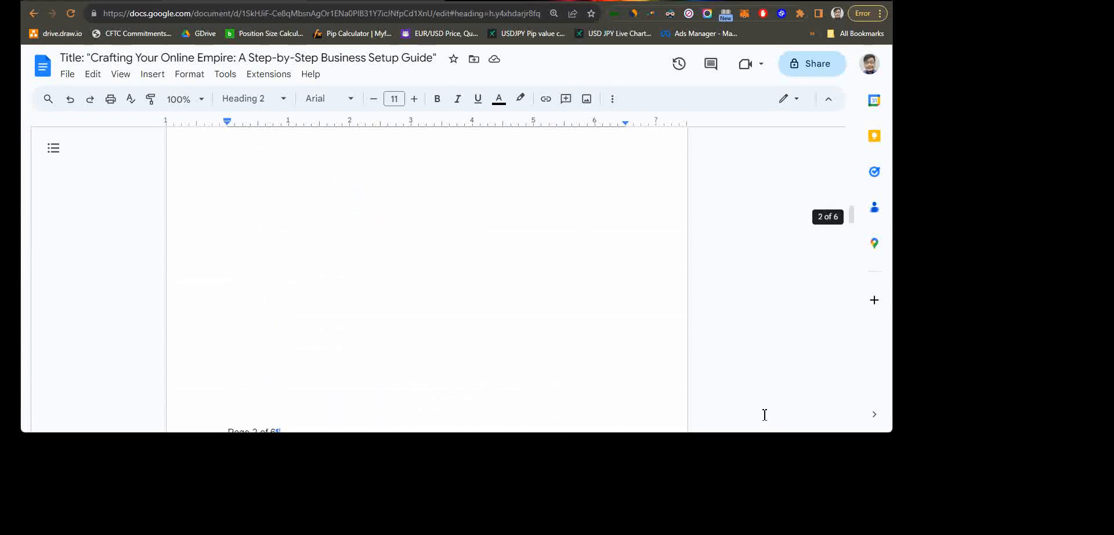
pyautogui.scroll(-4, 765, 415)
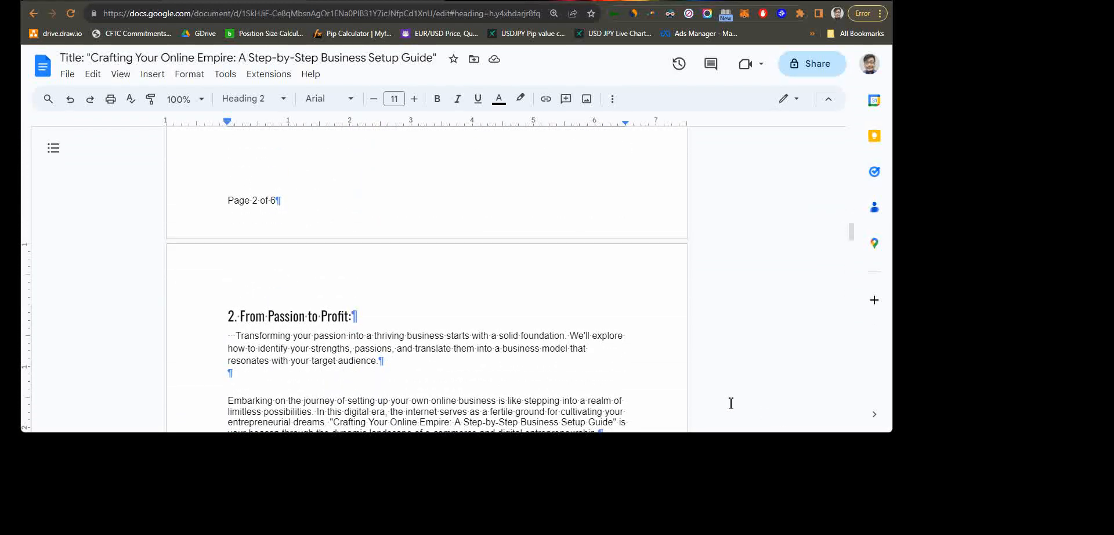
pyautogui.scroll(20, 737, 400)
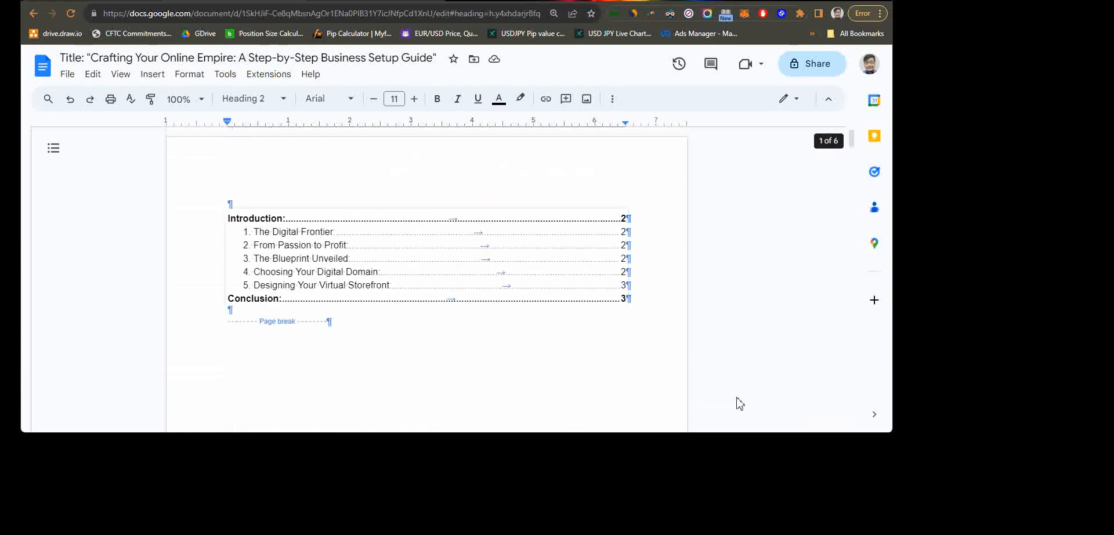